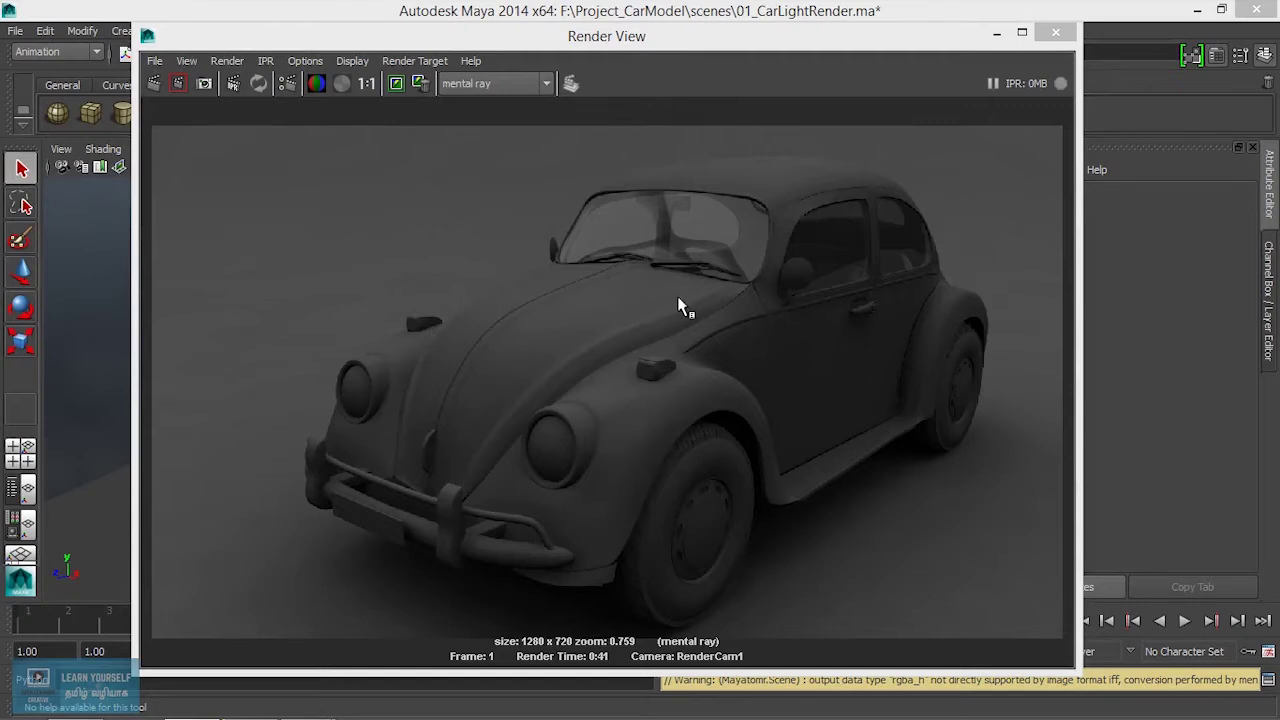
- Minimize the Render View to get back to the 01_CarLightRender.ma scene
left_click(997, 33)
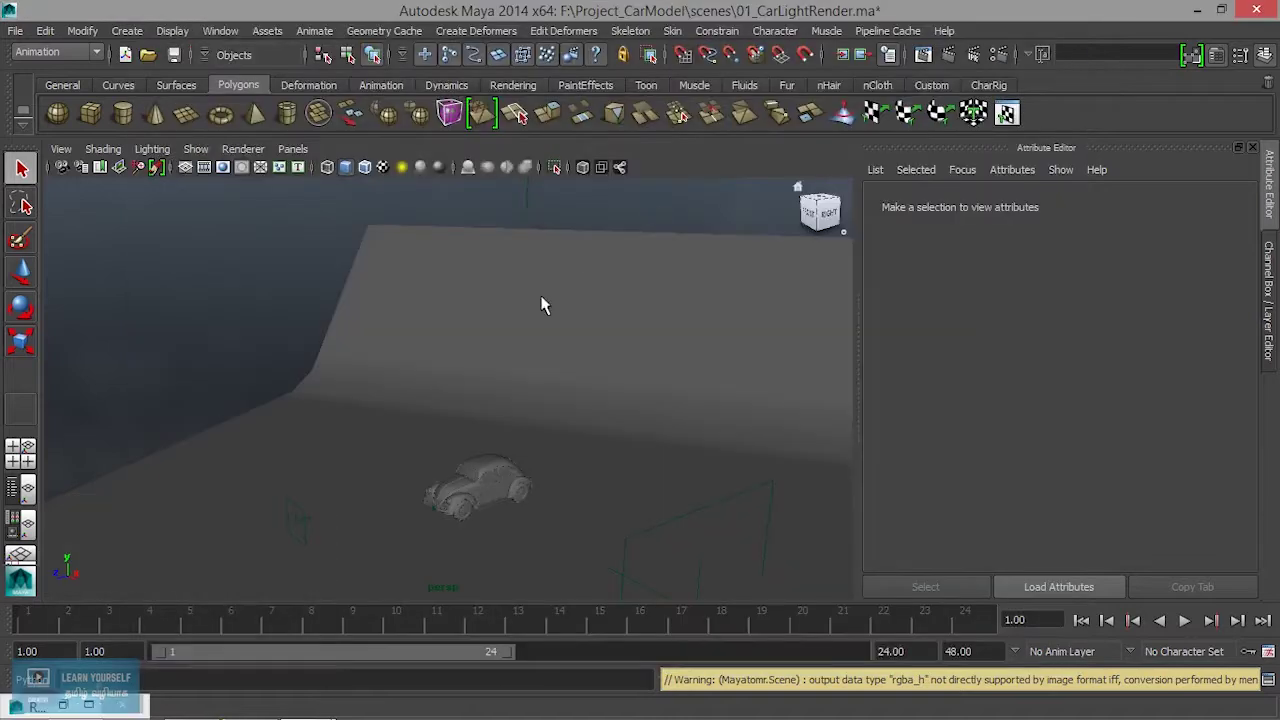
- Inspect the car from several angles, then create polygon plane pPlane5 from the Polygons shelf
mouse_move(426, 503)
left_mouse_down("alt")
mouse_move(555, 512)
mouse_move(380, 514)
mouse_move(477, 523)
left_mouse_up("alt")
scroll(588, 565, "up", 3)
mouse_move(588, 565)
left_mouse_down("alt")
mouse_move(423, 537)
mouse_move(491, 514)
mouse_move(443, 509)
mouse_move(480, 517)
left_mouse_up("alt")
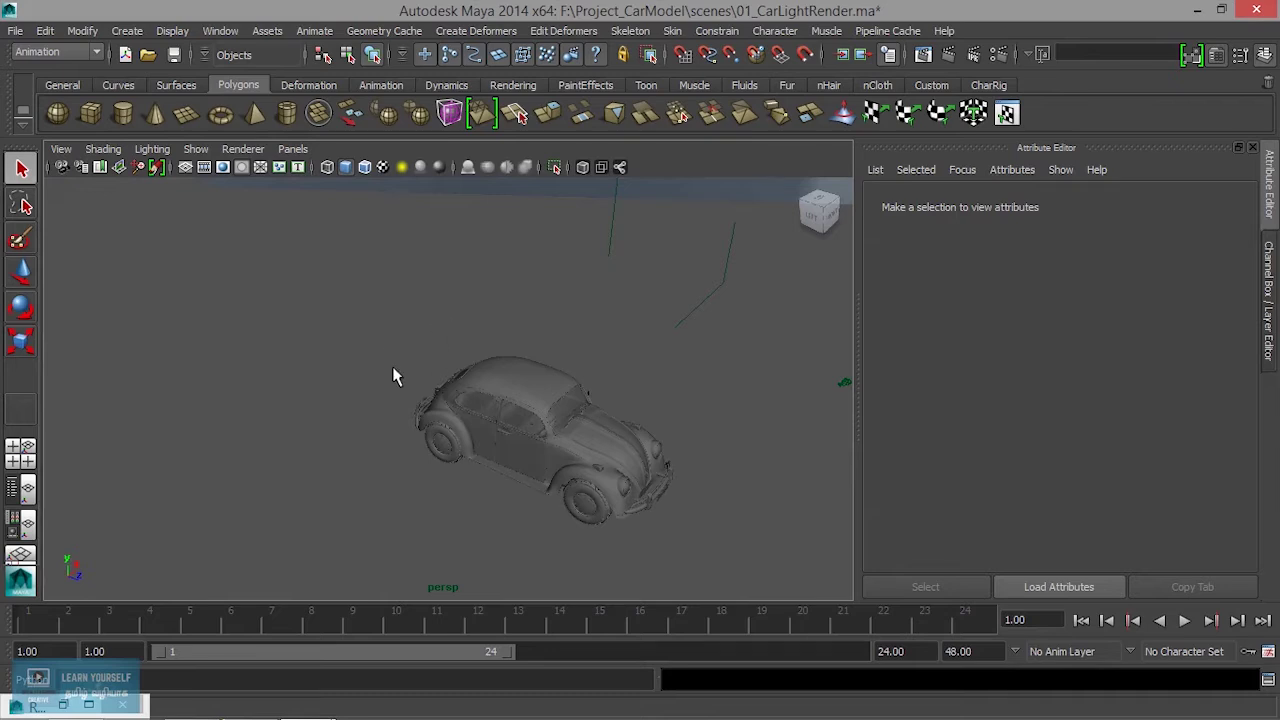
mouse_move(490, 415)
left_mouse_down("alt")
mouse_move(352, 411)
mouse_move(480, 420)
mouse_move(557, 406)
mouse_move(543, 410)
left_mouse_up("alt")
middle_click_drag(543, 410, 420, 386, "alt")
mouse_move(420, 386)
right_mouse_down("alt")
mouse_move(523, 408)
mouse_move(483, 410)
right_mouse_up("alt")
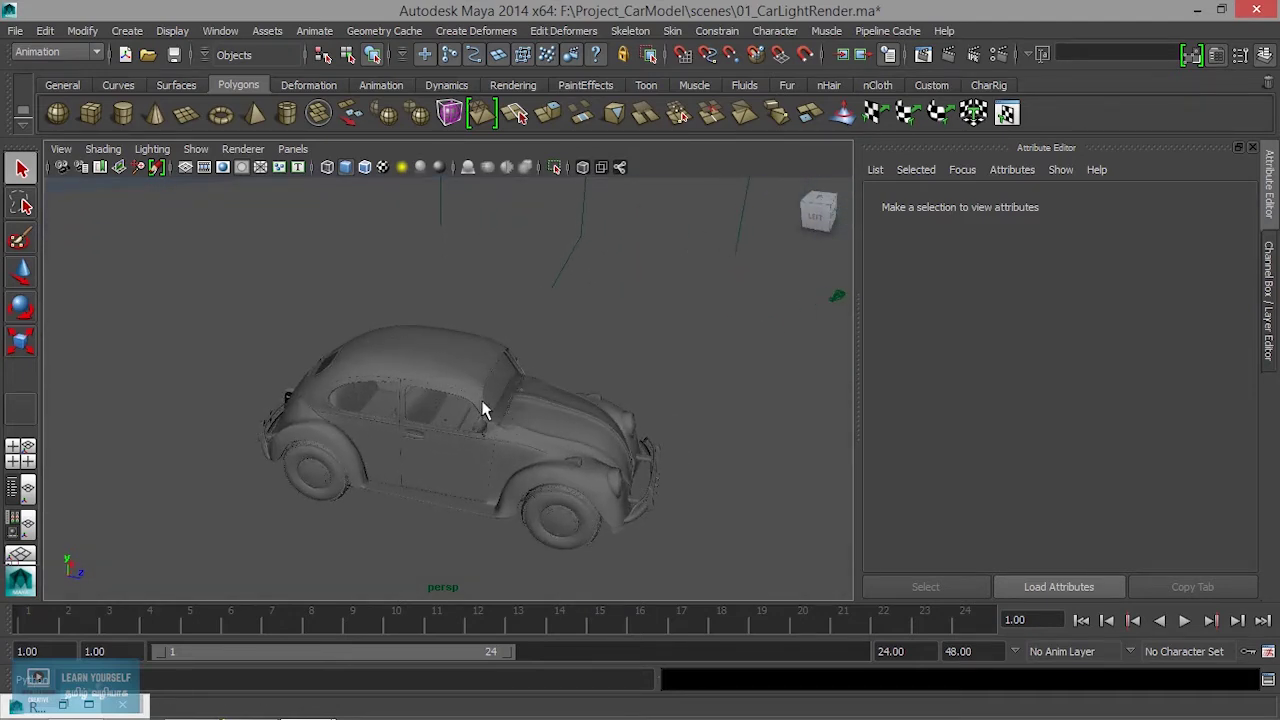
mouse_move(450, 466)
left_mouse_down("alt")
mouse_move(534, 474)
mouse_move(299, 456)
mouse_move(323, 486)
mouse_move(235, 178)
left_mouse_up("alt")
left_click(438, 440)
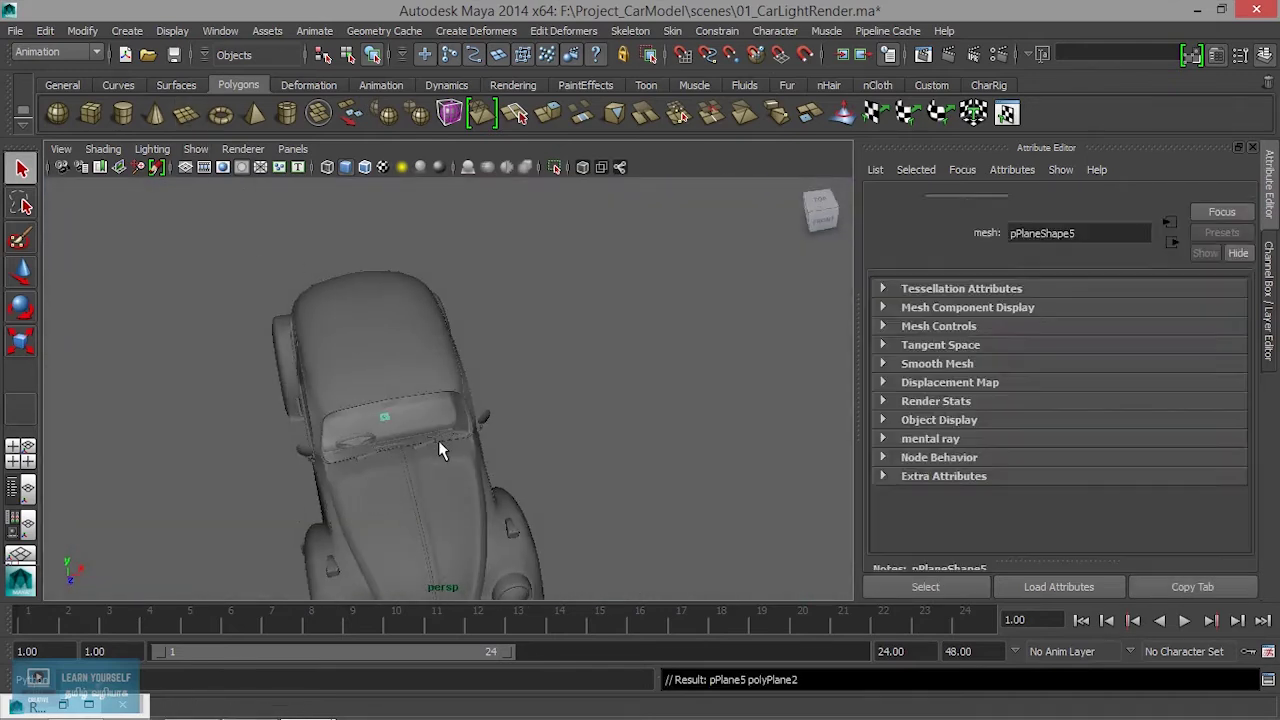
- Scale pPlane5 up so it spans across the car
key("r")
mouse_move(382, 418)
left_mouse_down()
mouse_move(514, 443)
mouse_move(452, 364)
left_mouse_up()
scroll(449, 437, "down", 3)
scroll(450, 443, "down", 2)
key("w")
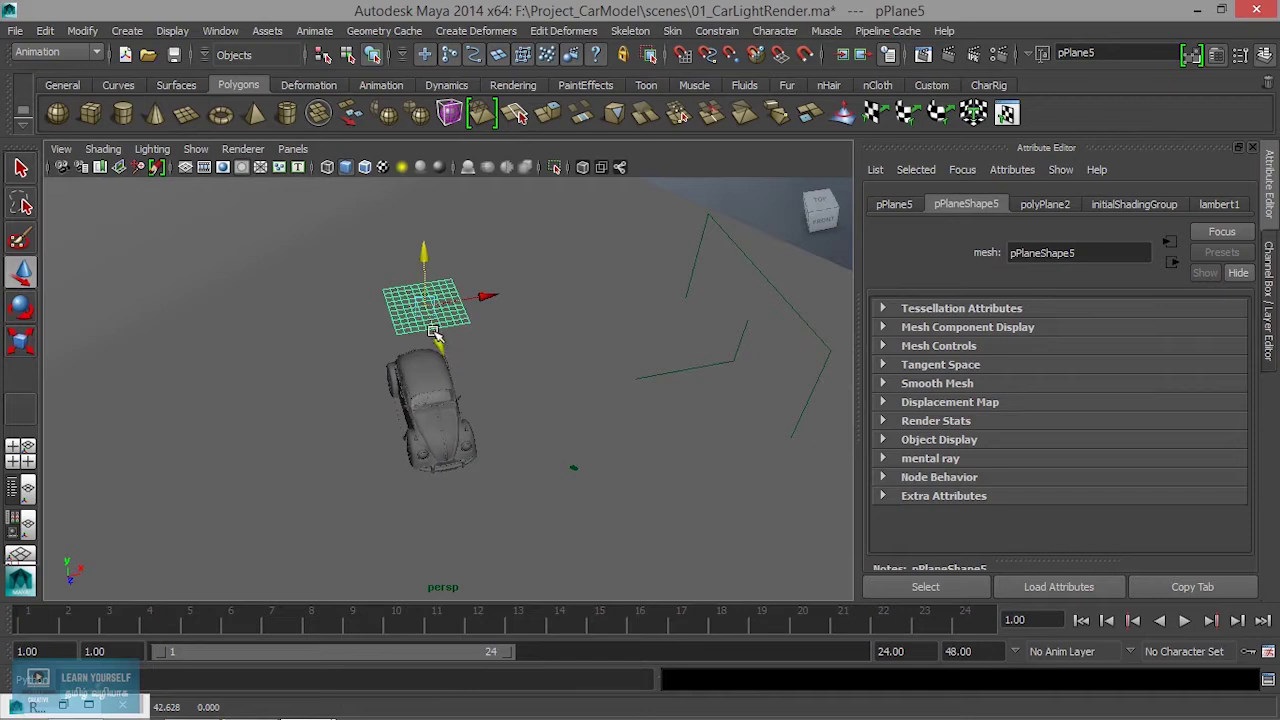
- Look through pPlane5 and tumble to aim it down at the car
left_click(293, 149)
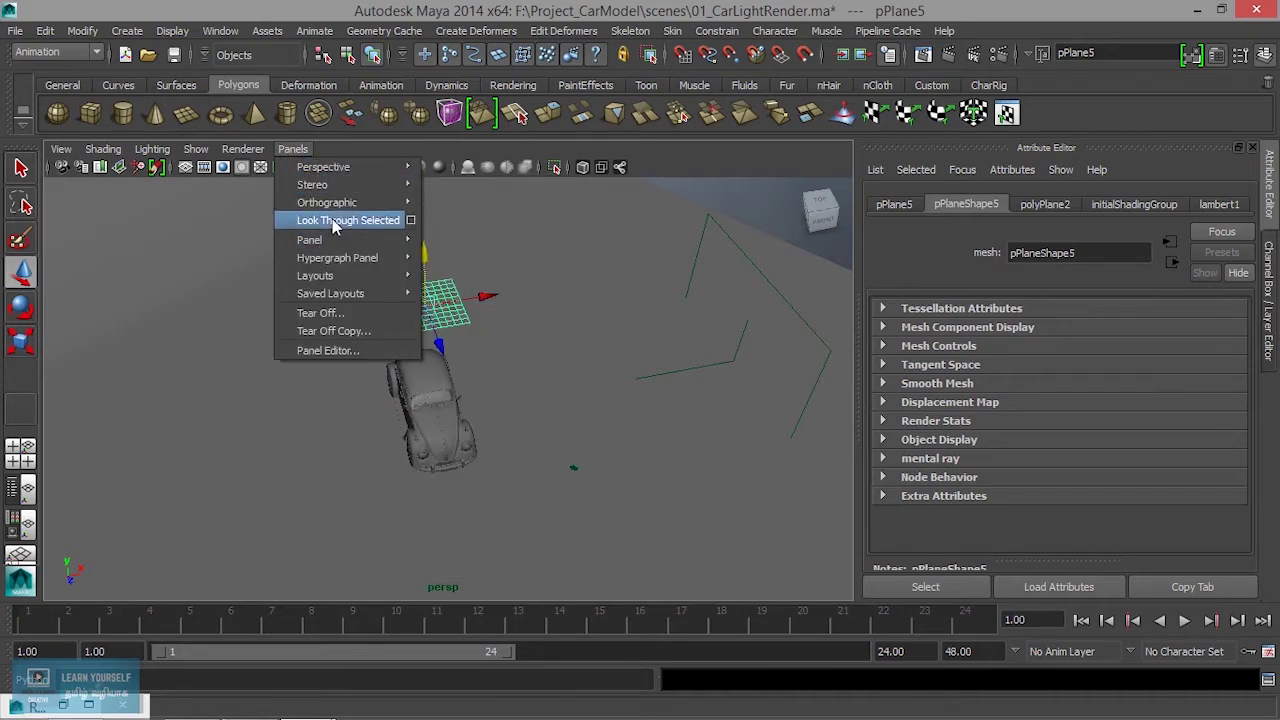
left_click(330, 220)
scroll(496, 509, "down", 3)
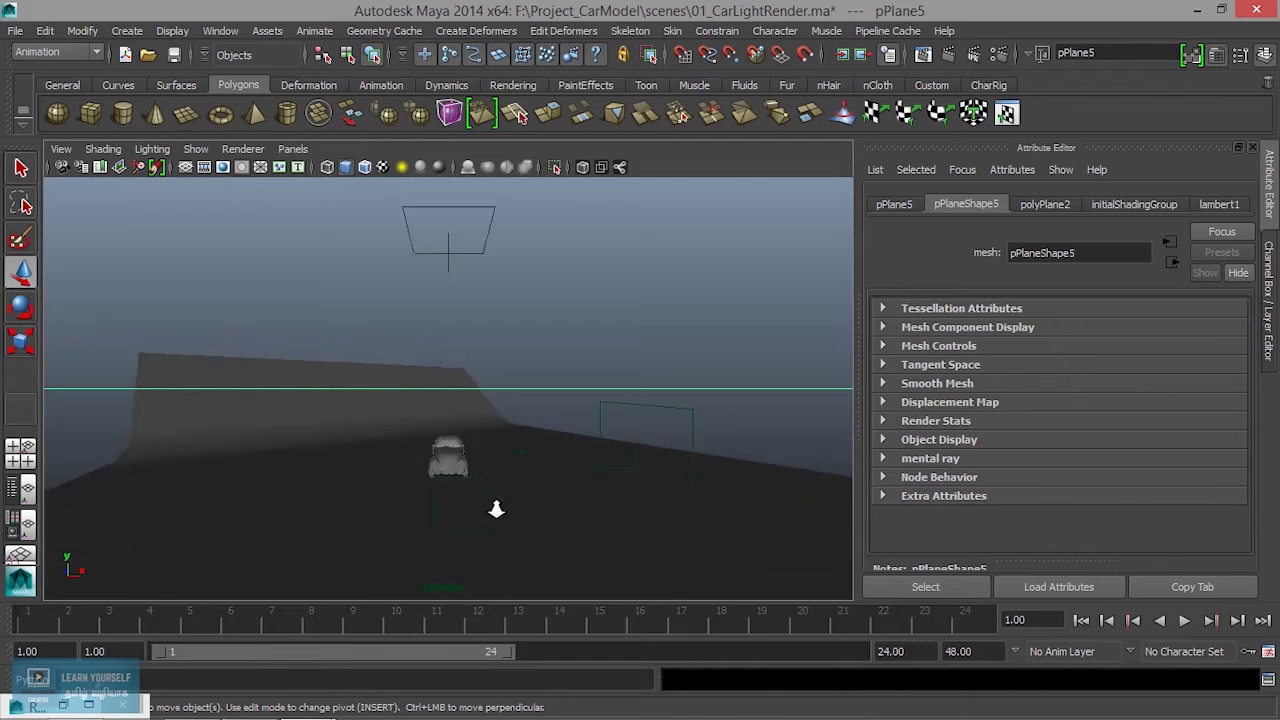
scroll(496, 509, "up", 3)
mouse_move(403, 500)
left_mouse_down("alt")
mouse_move(472, 565)
mouse_move(486, 409)
mouse_move(600, 486)
mouse_move(563, 360)
mouse_move(571, 303)
mouse_move(500, 318)
mouse_move(604, 375)
mouse_move(569, 411)
mouse_move(546, 517)
left_mouse_up("alt")
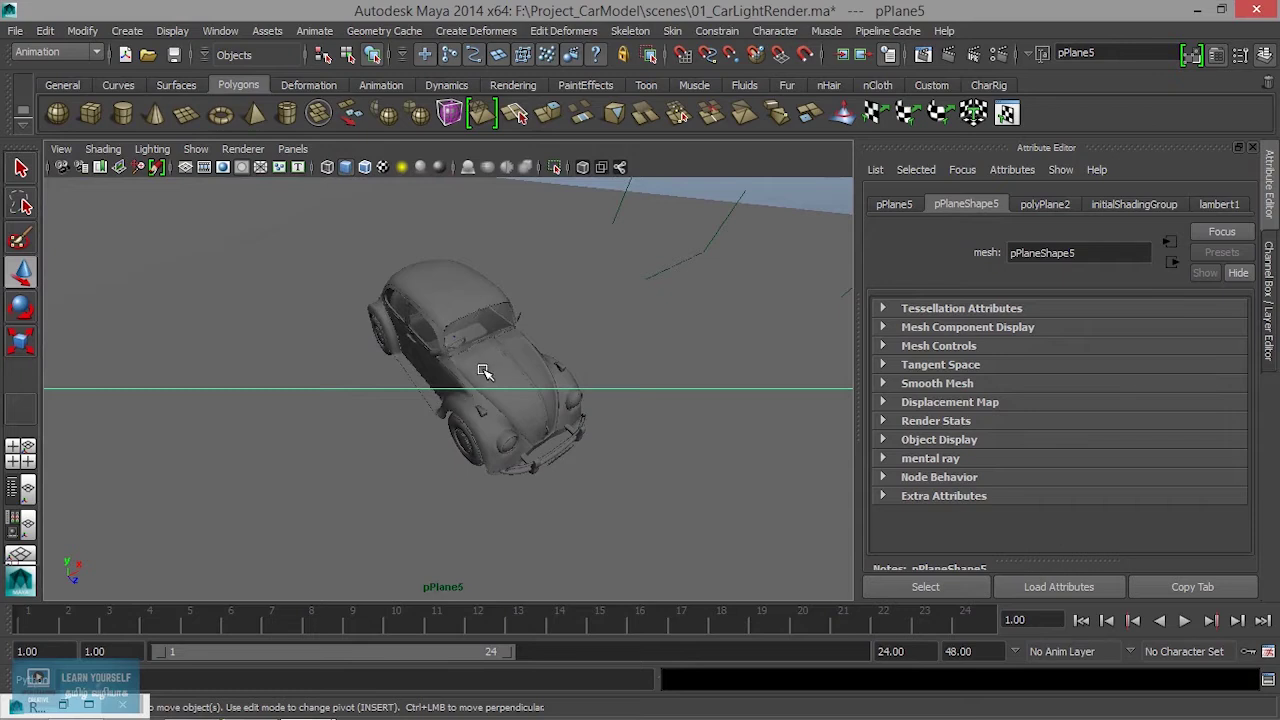
left_click(293, 148)
mouse_move(323, 167)
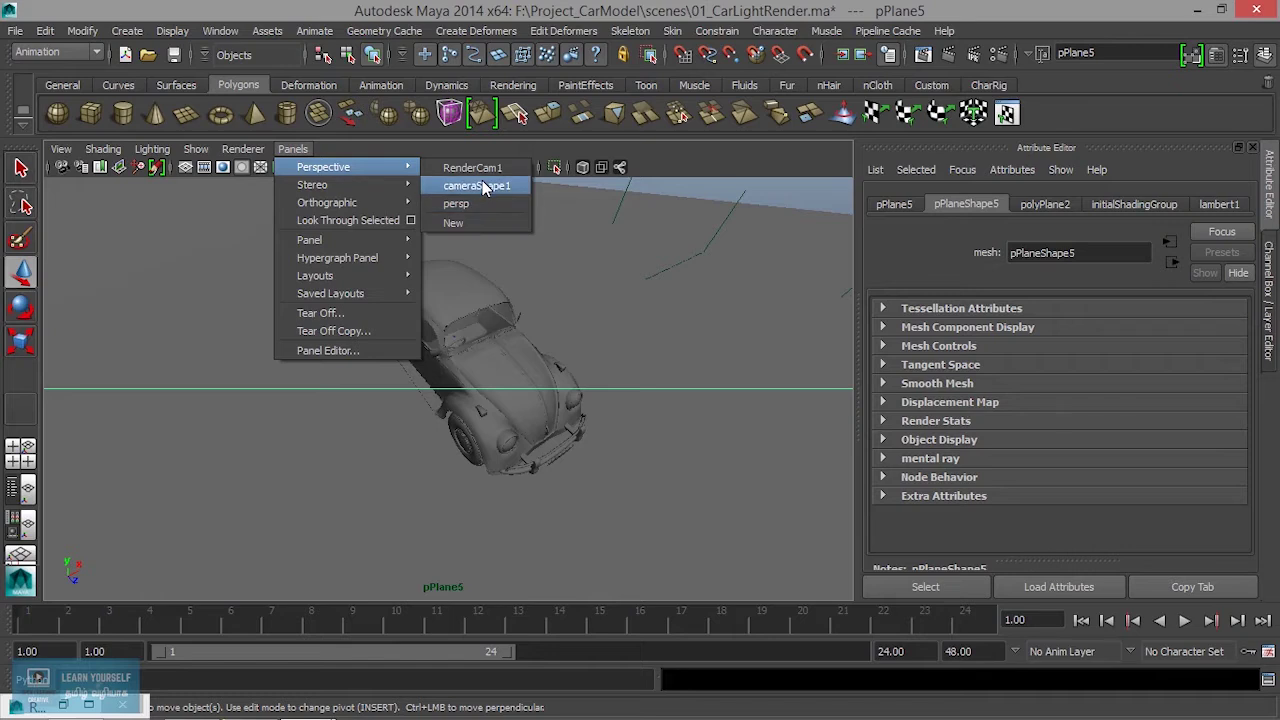
- Back in the persp camera, rotate pPlane5 upright so it faces the car's front
left_click(472, 207)
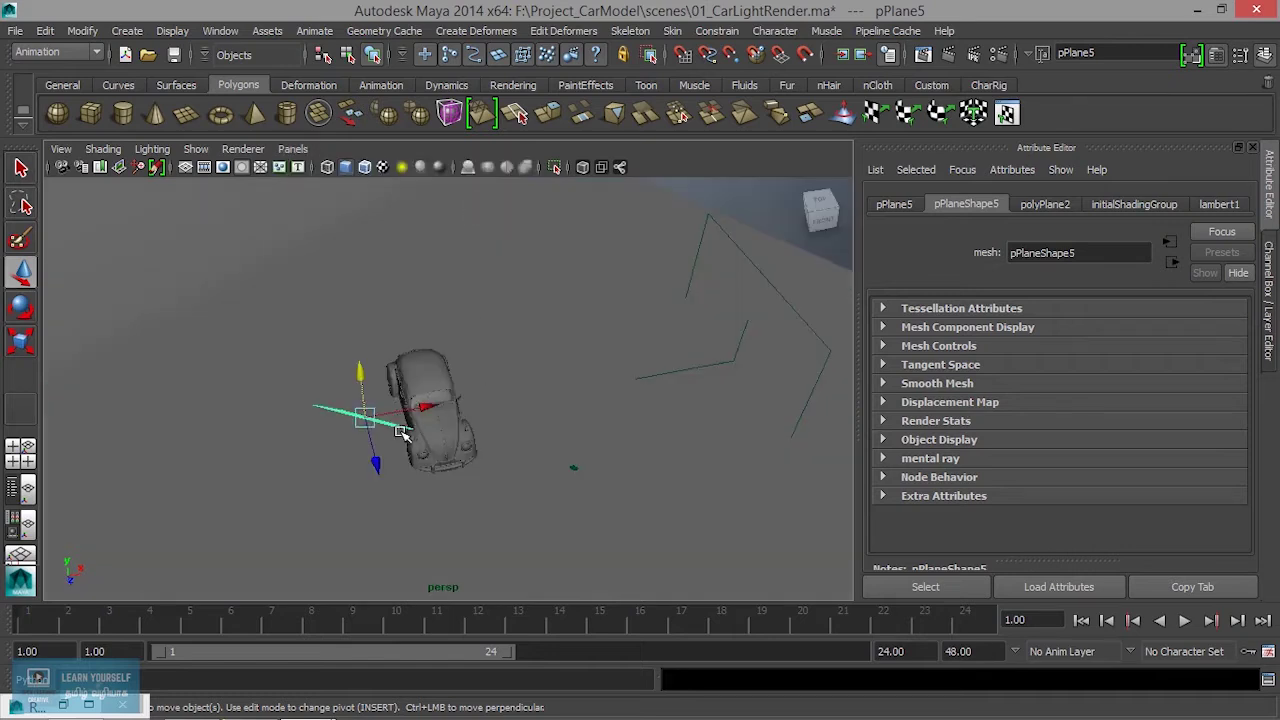
left_click_drag(471, 271, 600, 409, "alt")
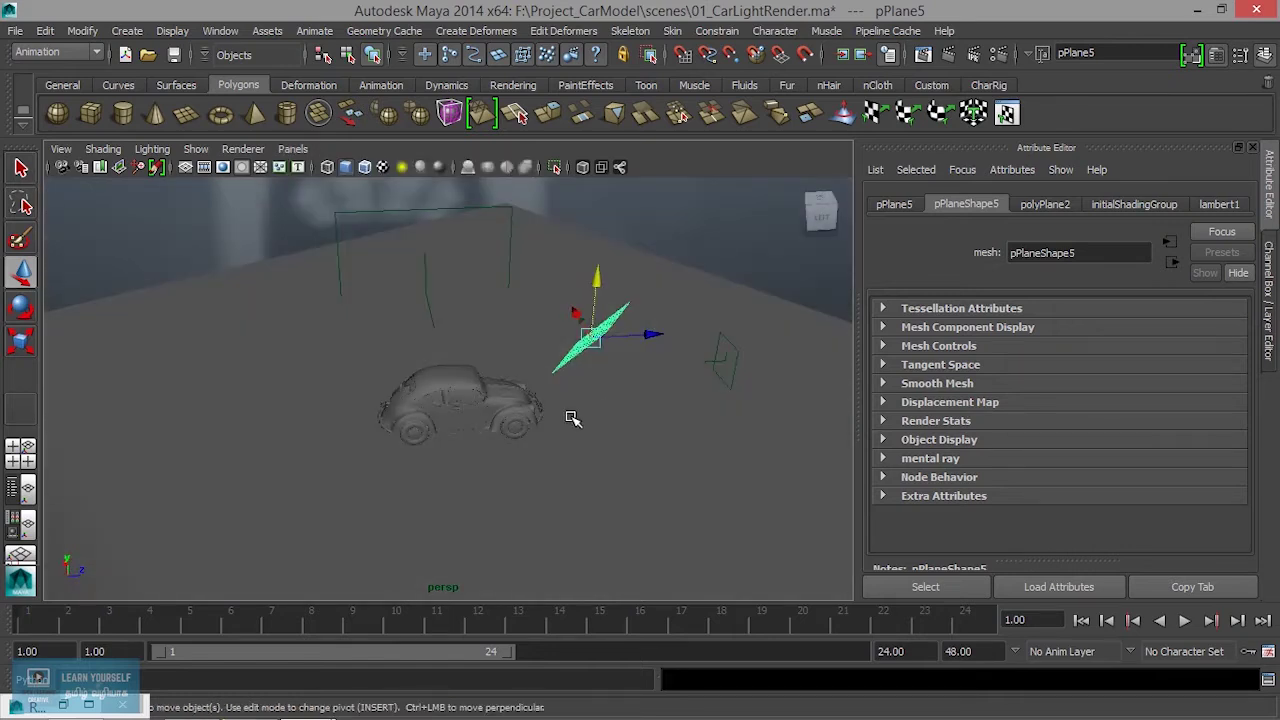
key("e")
mouse_move(586, 420)
right_mouse_down("alt")
mouse_move(677, 423)
mouse_move(655, 430)
right_mouse_up("alt")
mouse_move(655, 430)
left_mouse_down("alt")
mouse_move(243, 480)
mouse_move(357, 423)
mouse_move(234, 380)
mouse_move(313, 400)
left_mouse_up("alt")
key("f")
left_click_drag(445, 360, 438, 478, "alt")
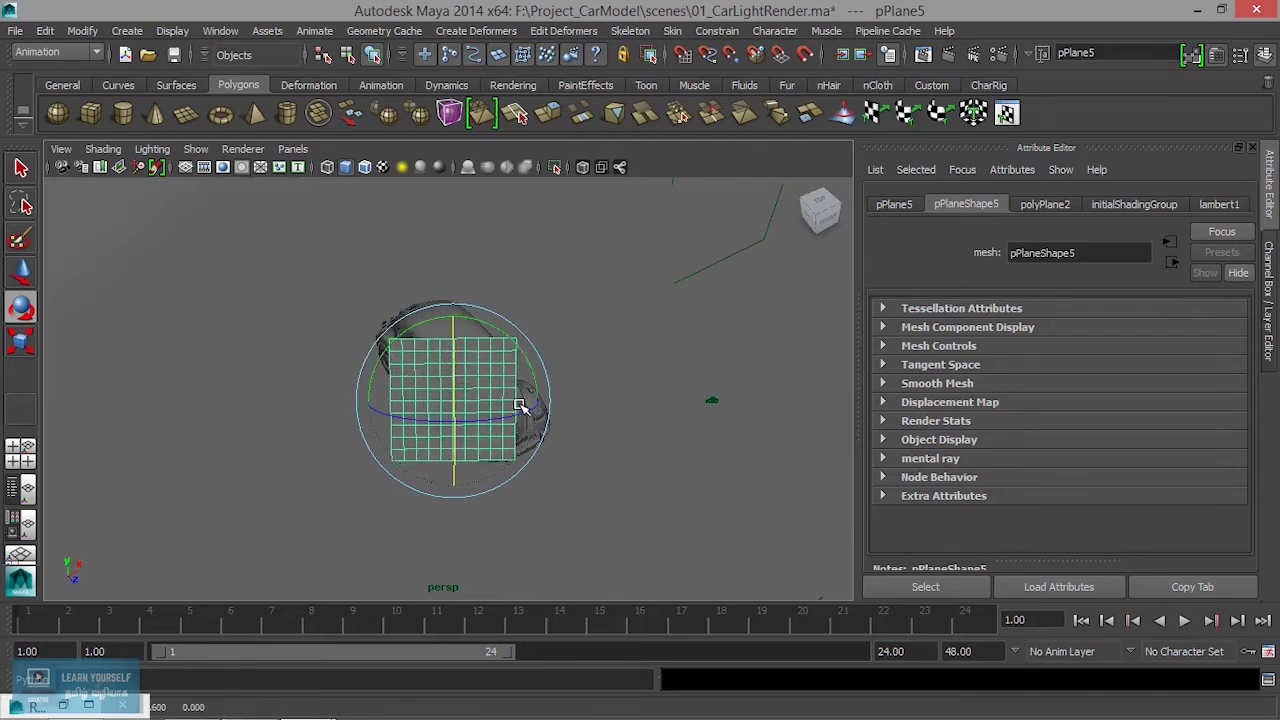
mouse_move(534, 403)
left_mouse_down("alt")
mouse_move(267, 398)
mouse_move(206, 343)
mouse_move(183, 391)
mouse_move(214, 420)
mouse_move(446, 434)
mouse_move(300, 400)
mouse_move(449, 451)
mouse_move(397, 467)
mouse_move(414, 449)
mouse_move(514, 463)
mouse_move(486, 471)
mouse_move(478, 447)
left_mouse_up("alt")
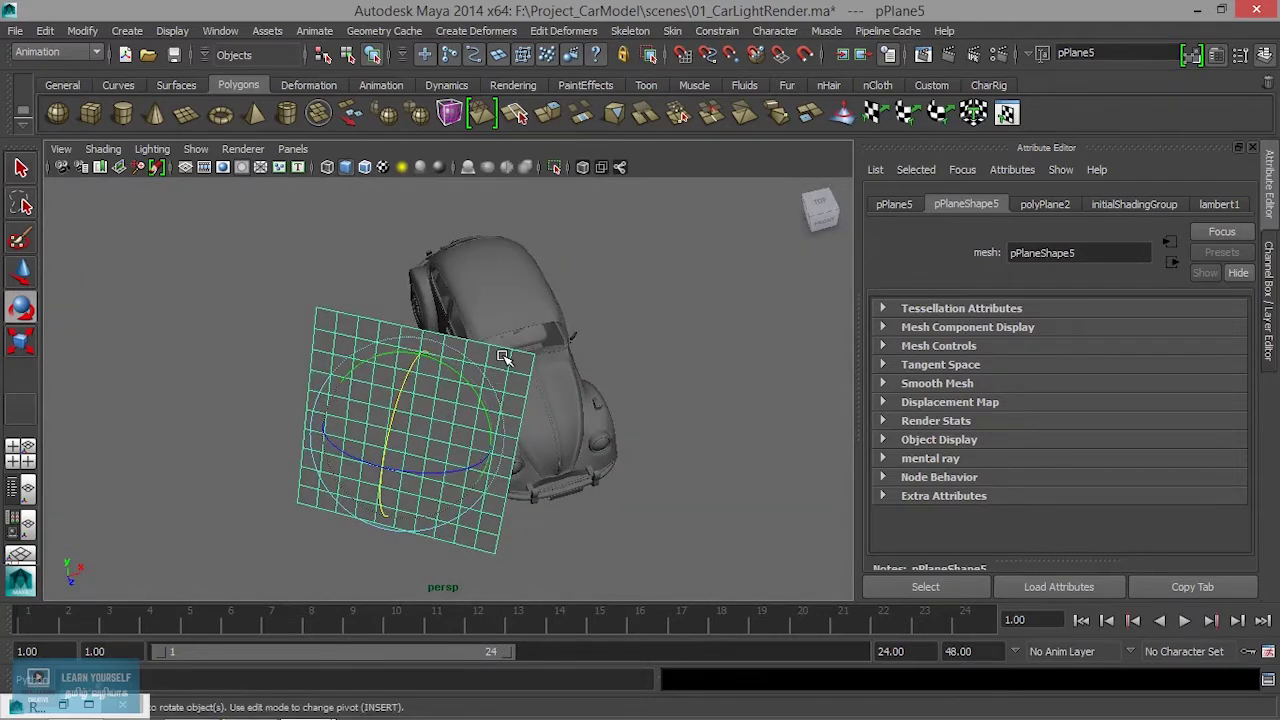
right_click(503, 292)
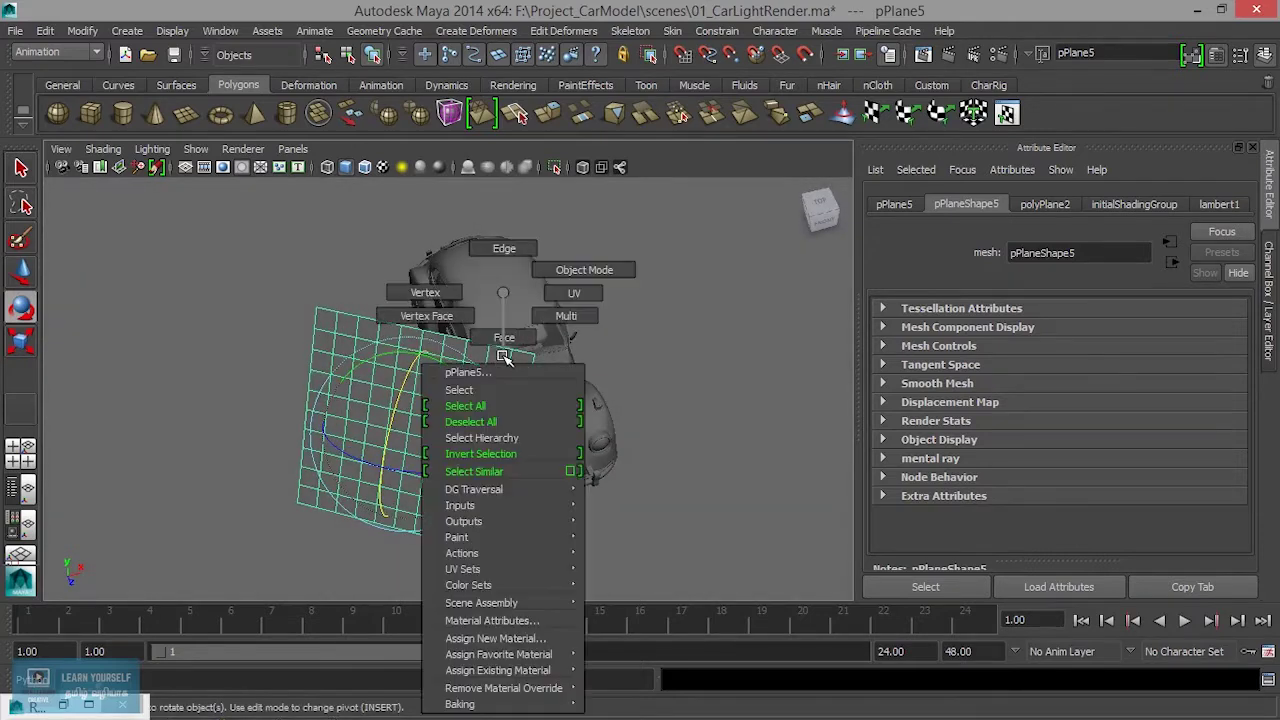
- Assign a new Surface Shader to pPlane5 with a pure white Out Color
left_click(487, 640)
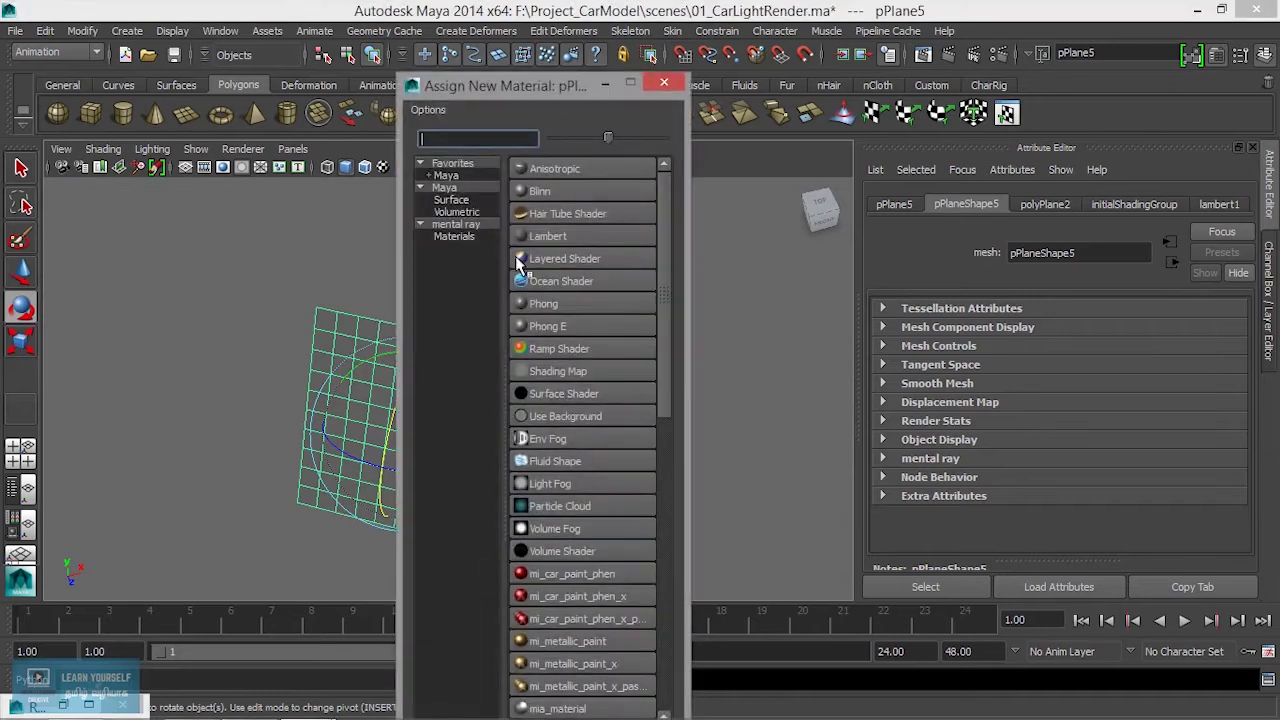
left_click(468, 238)
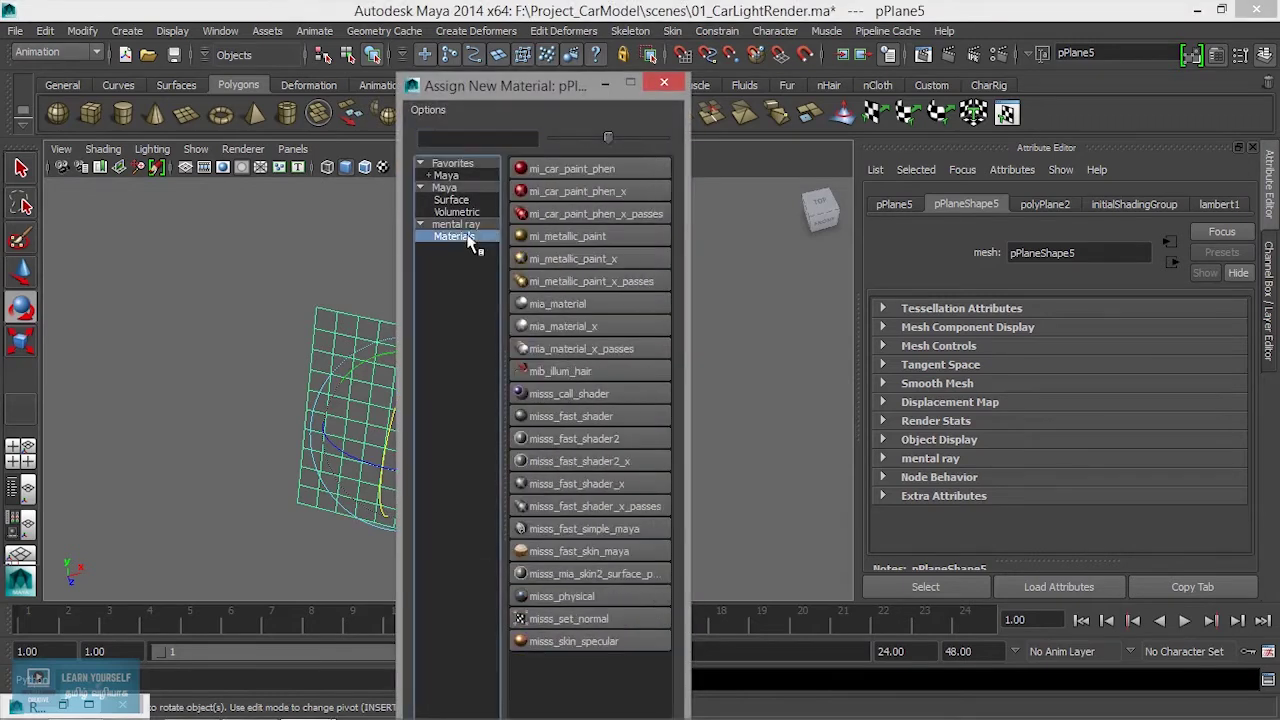
left_click(450, 188)
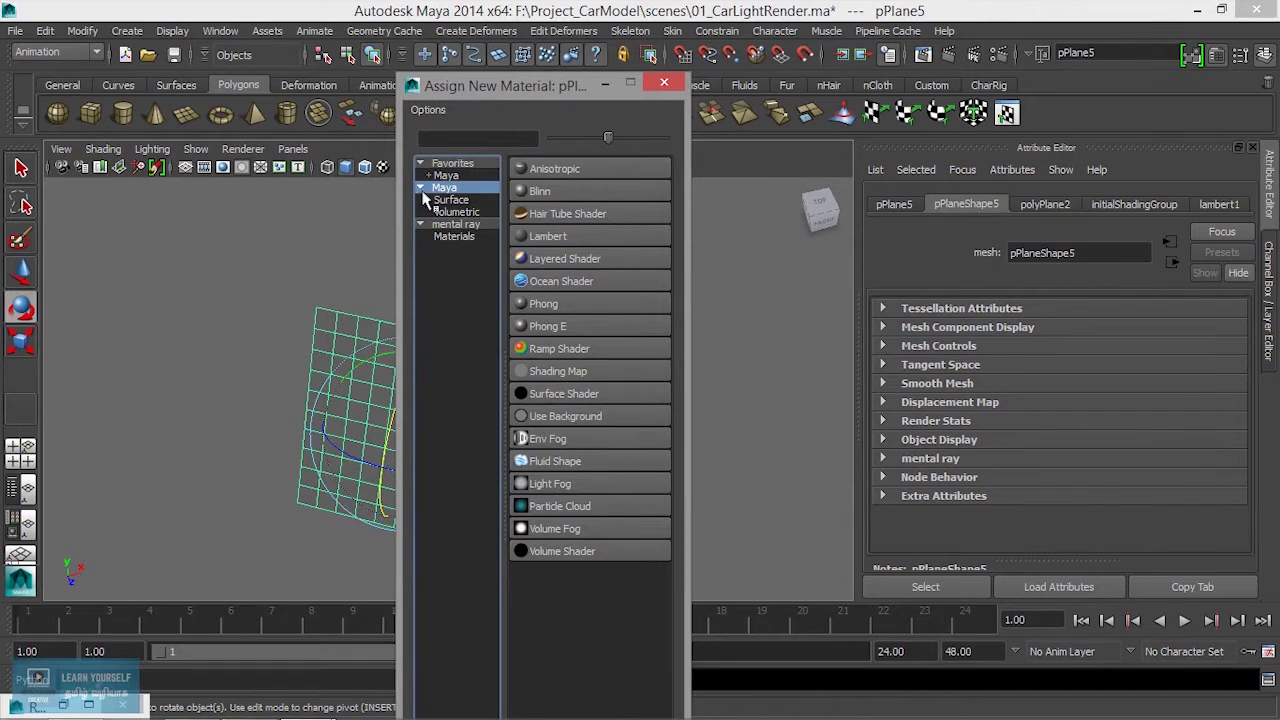
left_click(574, 395)
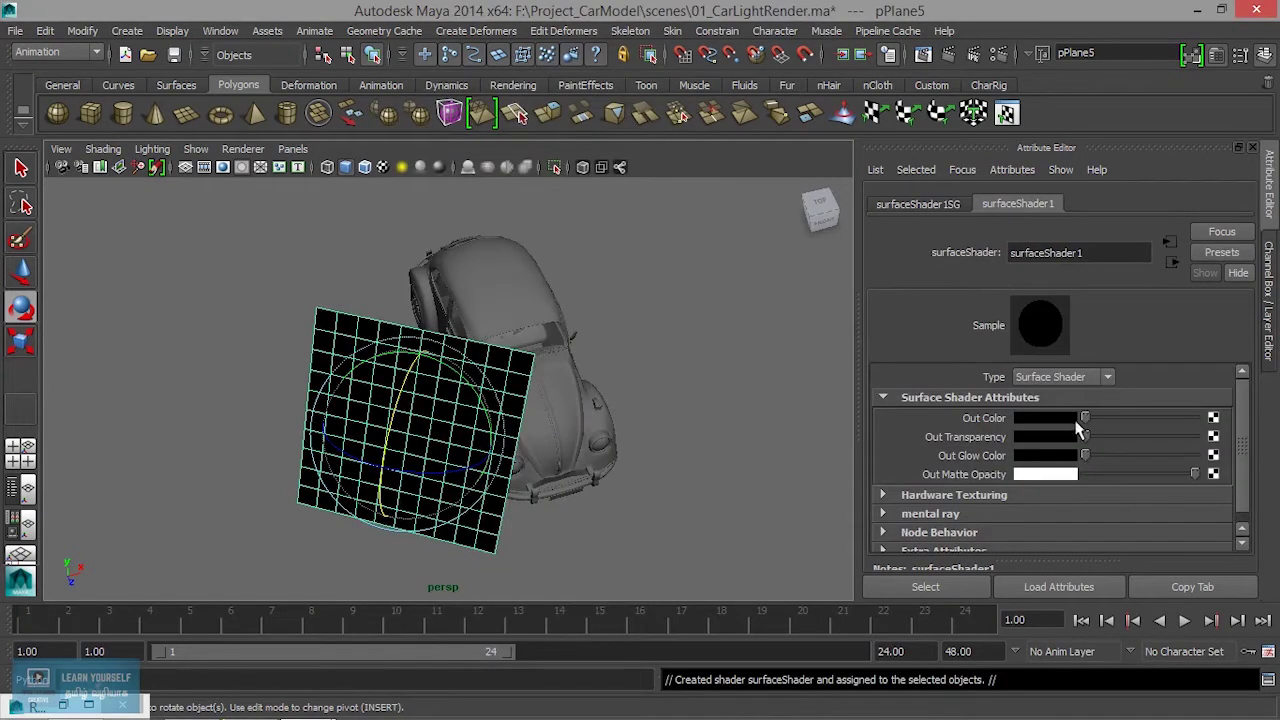
left_click(1066, 420)
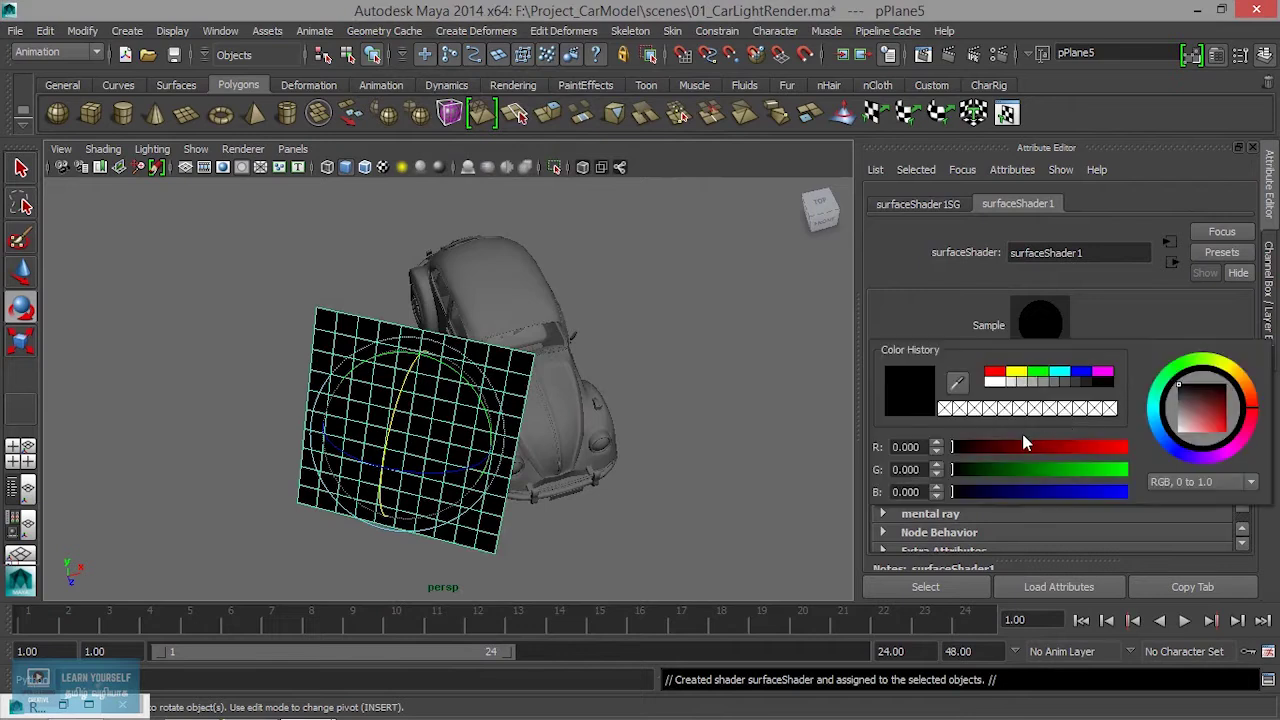
left_click(991, 385)
mouse_move(630, 434)
left_mouse_down("alt")
mouse_move(389, 405)
mouse_move(577, 387)
mouse_move(523, 386)
mouse_move(638, 422)
left_mouse_up("alt")
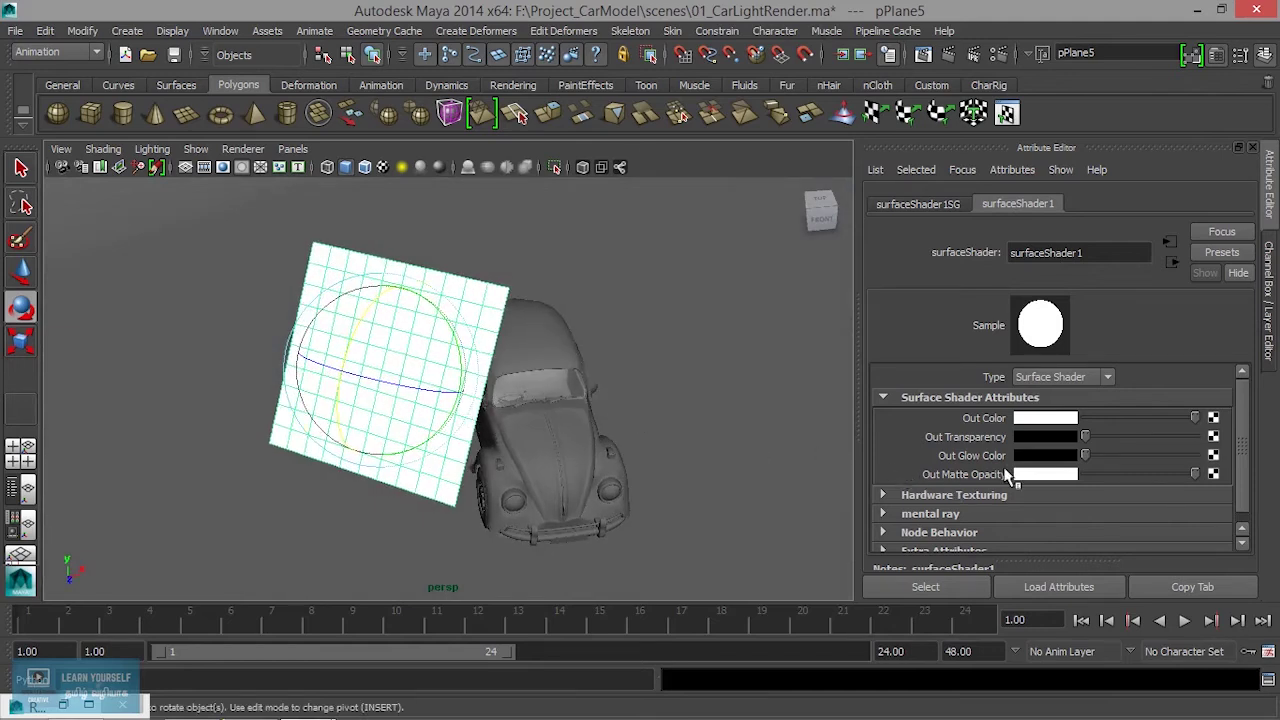
scroll(917, 489, "down", 1)
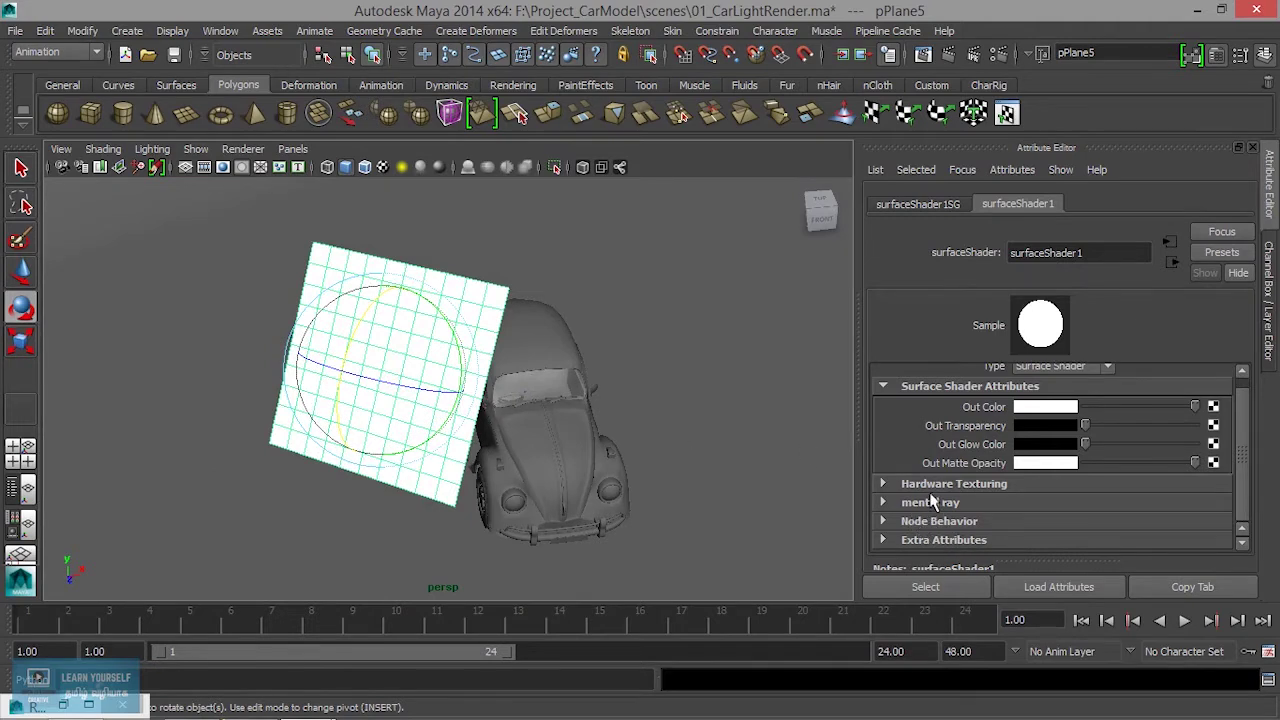
- Review surfaceShader1's shading group and its mental ray settings
left_click(928, 204)
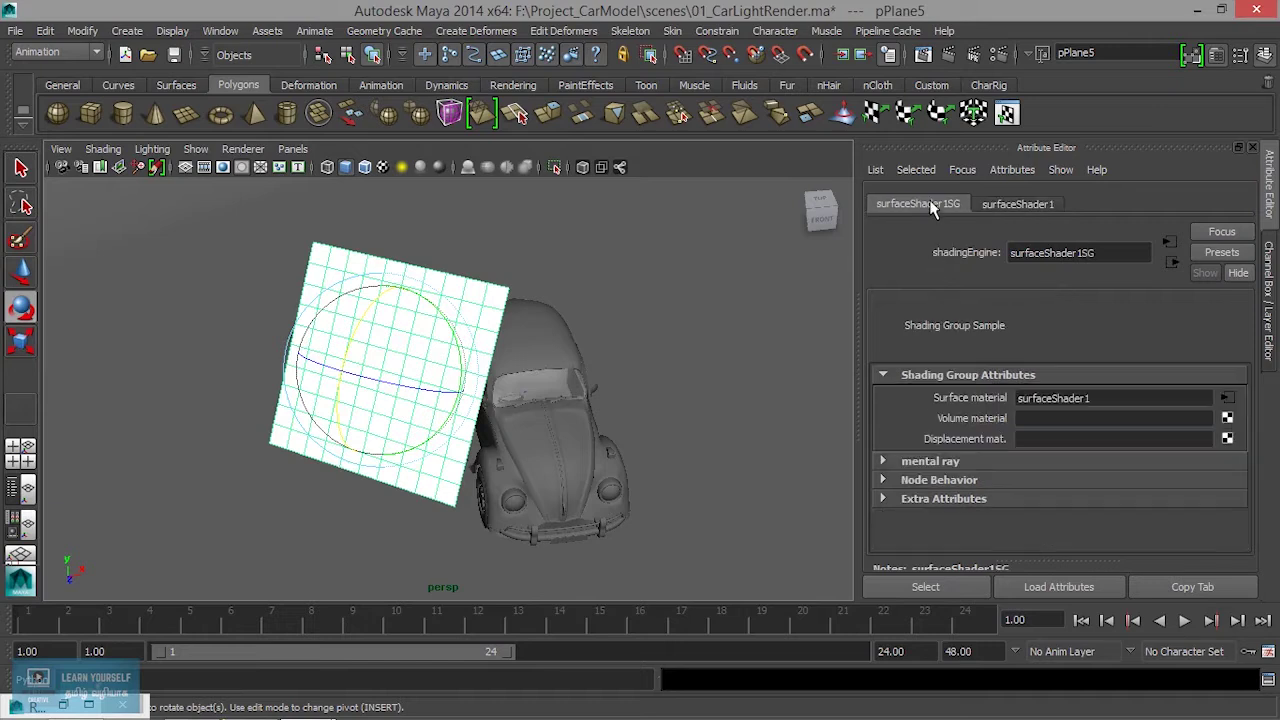
left_click(922, 461)
scroll(1014, 514, "down", 2)
scroll(1014, 512, "down", 2)
scroll(1015, 510, "down", 2)
scroll(1014, 510, "up", 2)
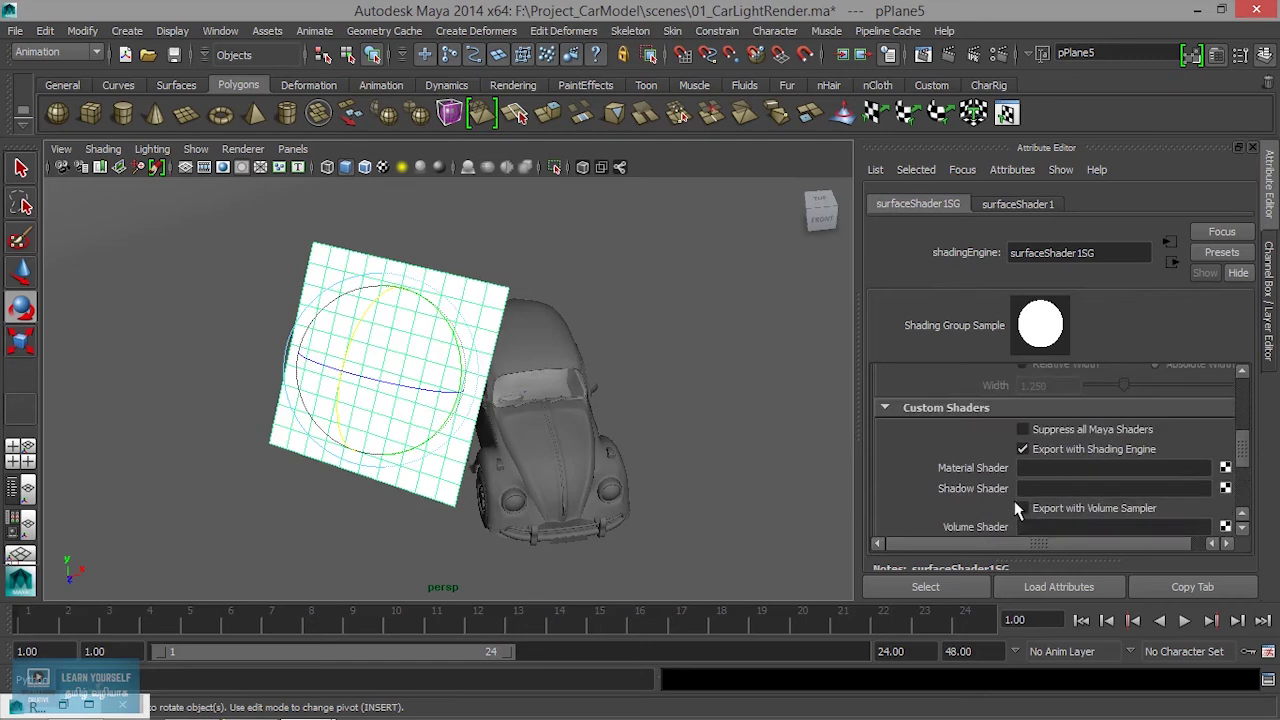
scroll(1014, 510, "up", 3)
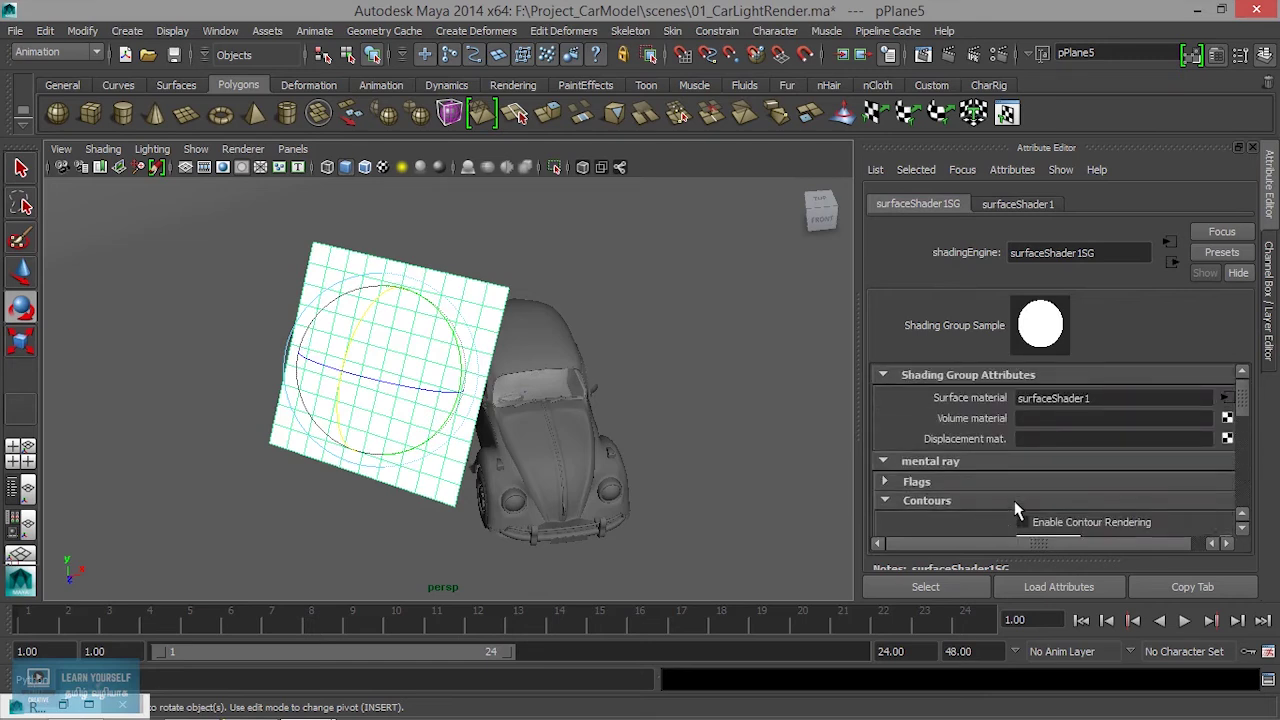
left_click(993, 205)
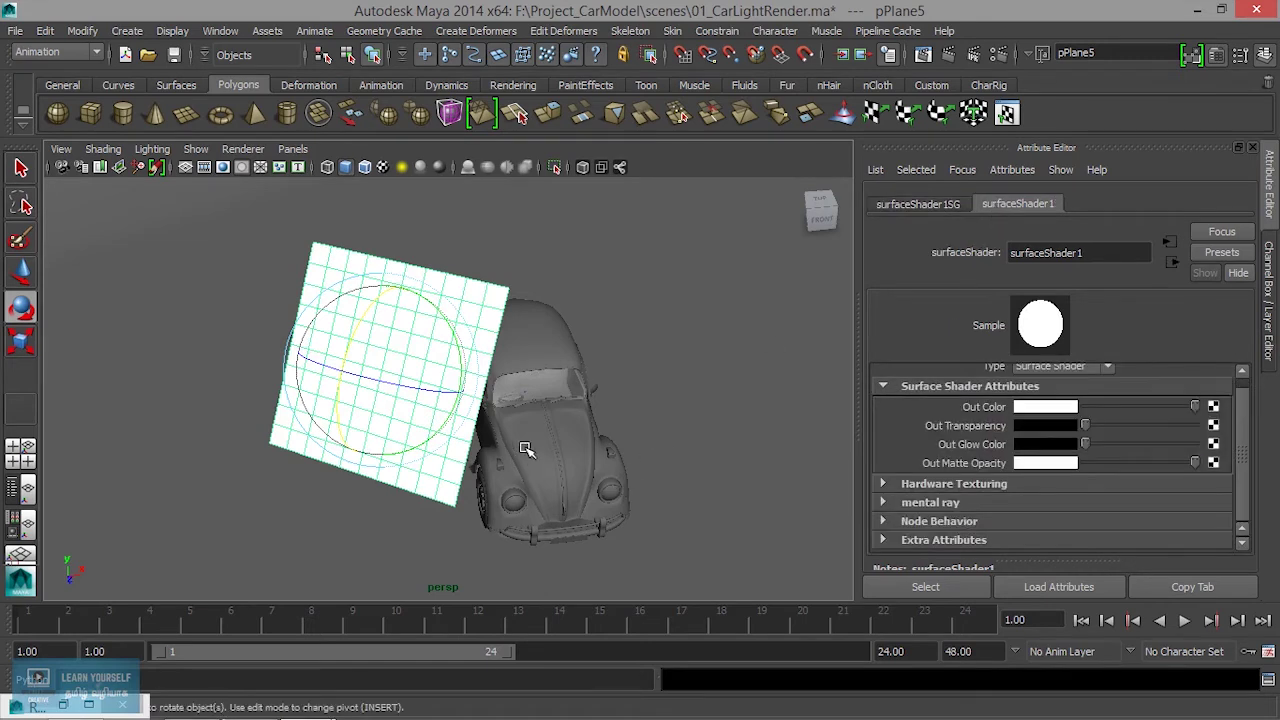
- Turn off Casts Shadows in pPlane5's Render Stats and duplicate the card
left_click(487, 300)
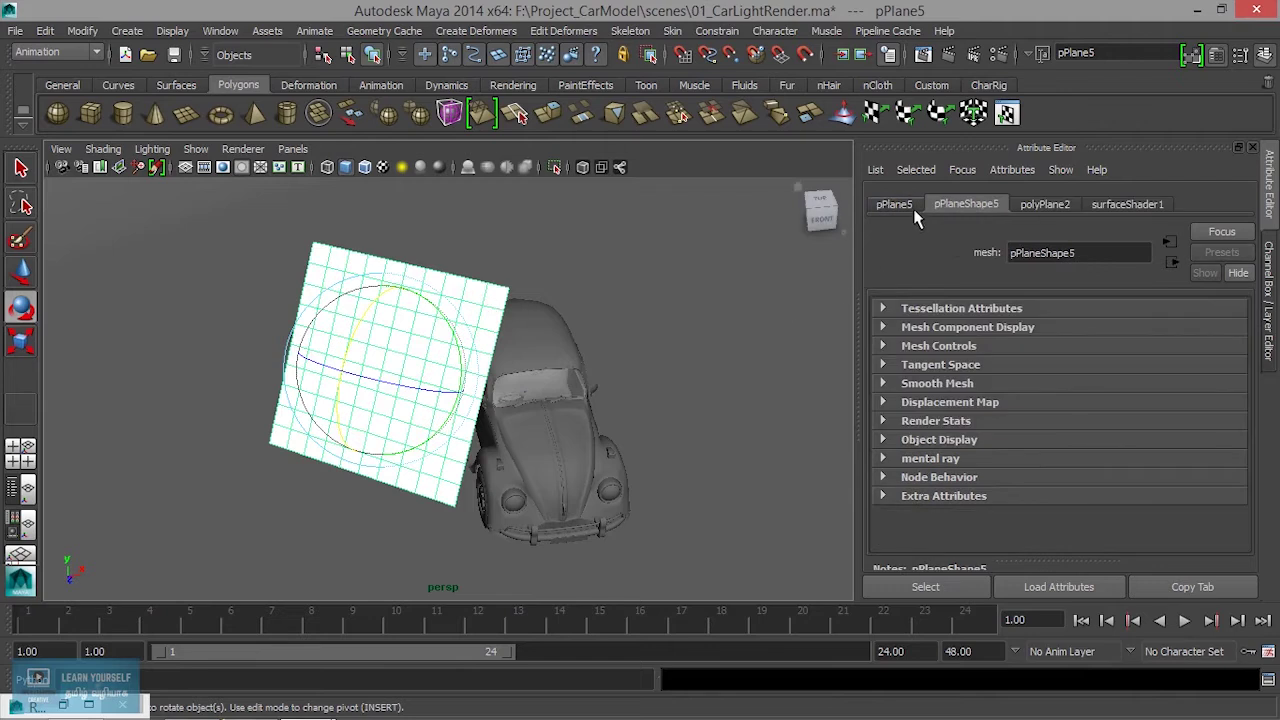
left_click(946, 422)
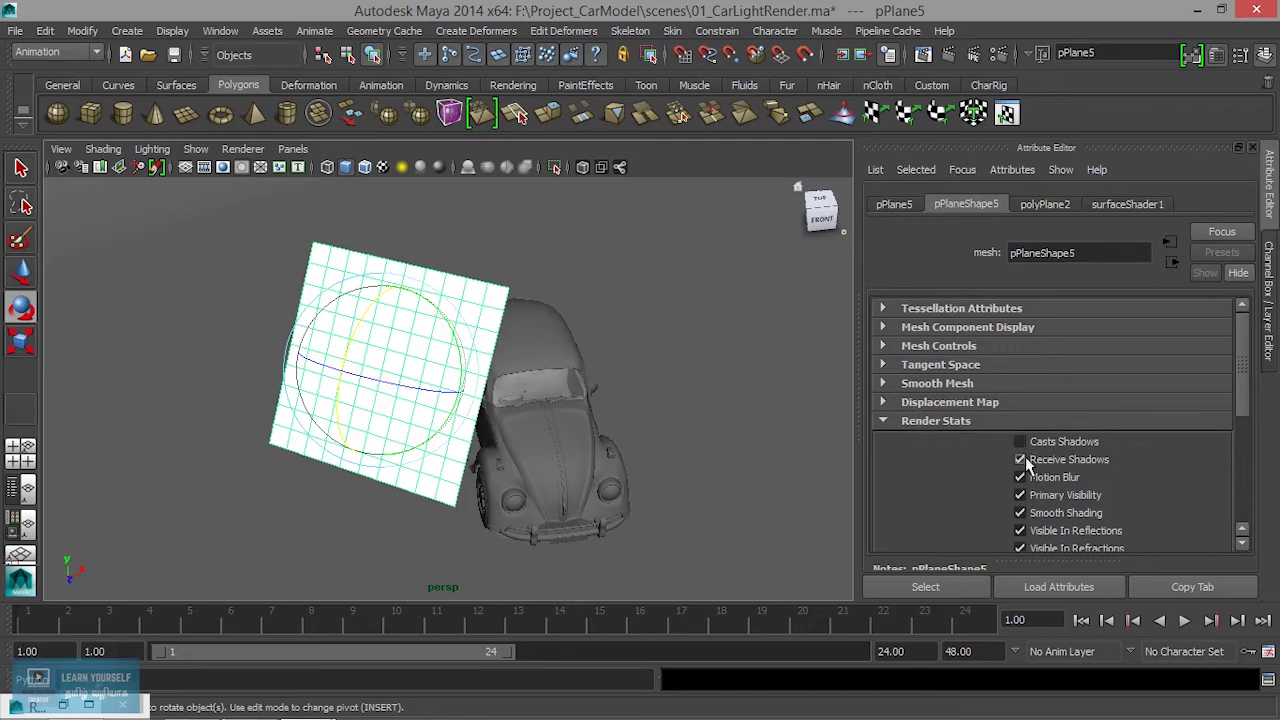
left_click_drag(563, 430, 484, 452, "alt")
key("ctrl+d")
left_click_drag(390, 460, 580, 443, "alt")
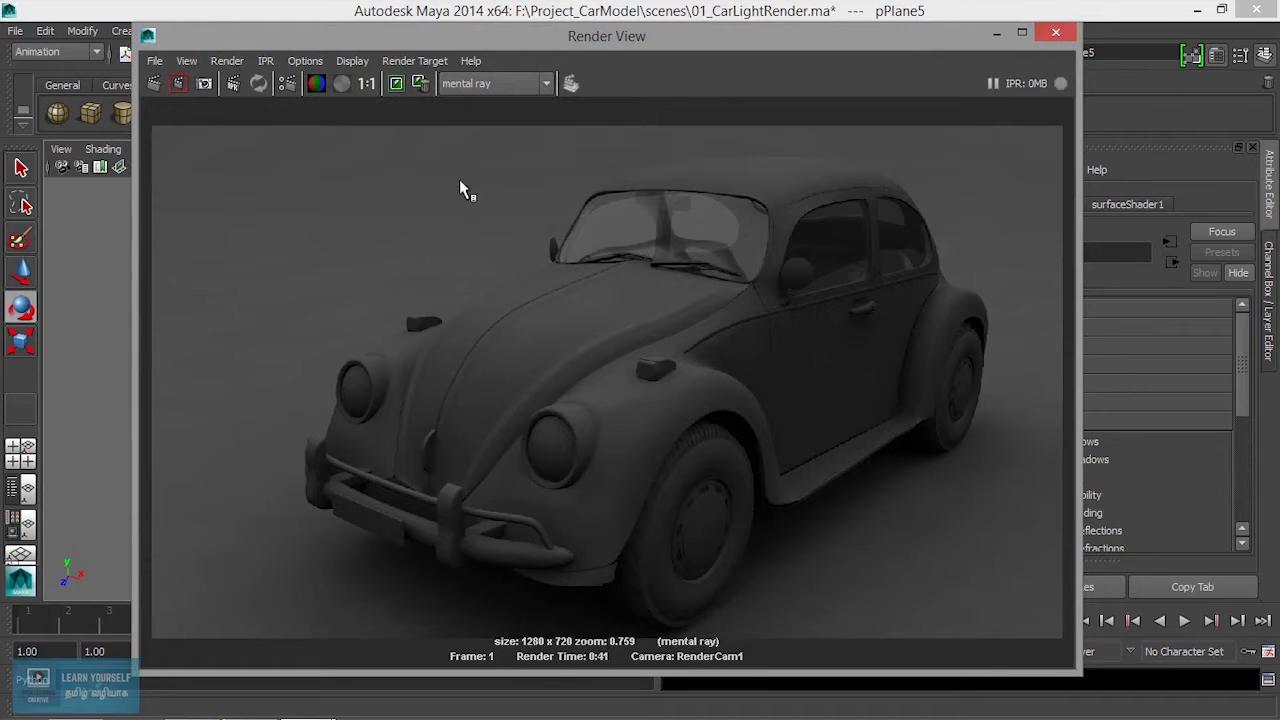
- Re-render the car with Redo Previous Render
left_click(397, 87)
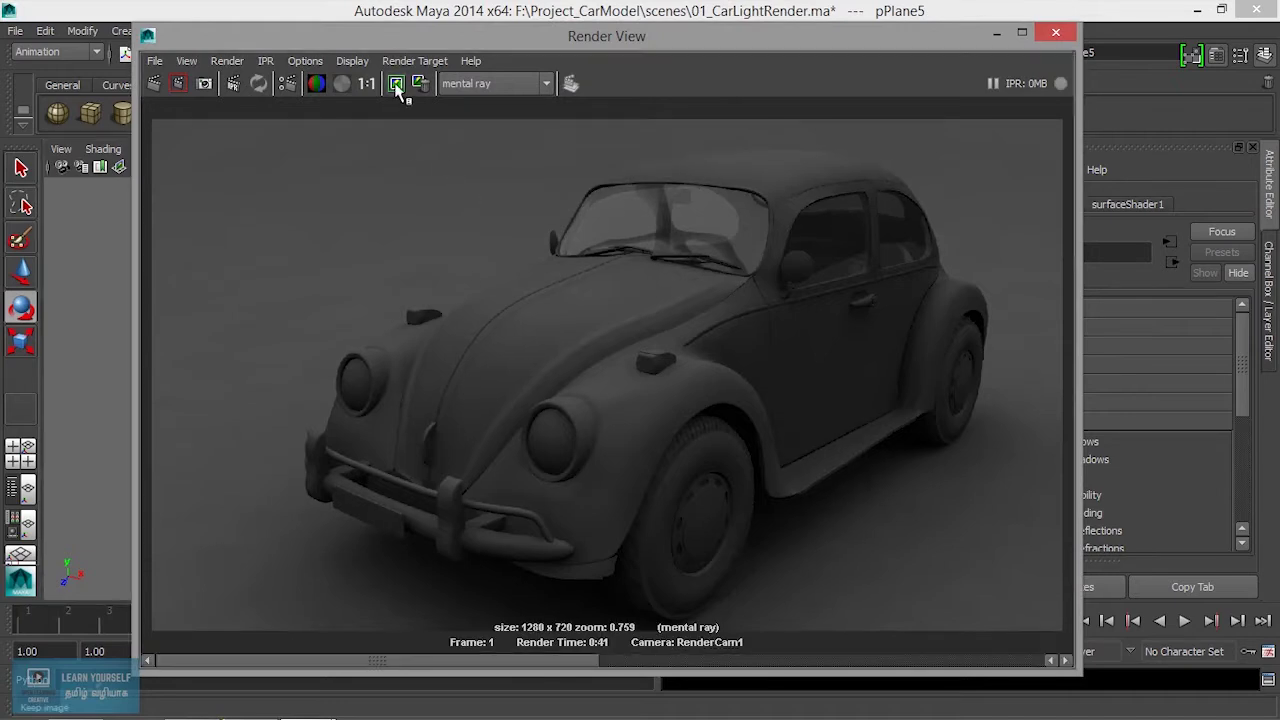
left_click(153, 85)
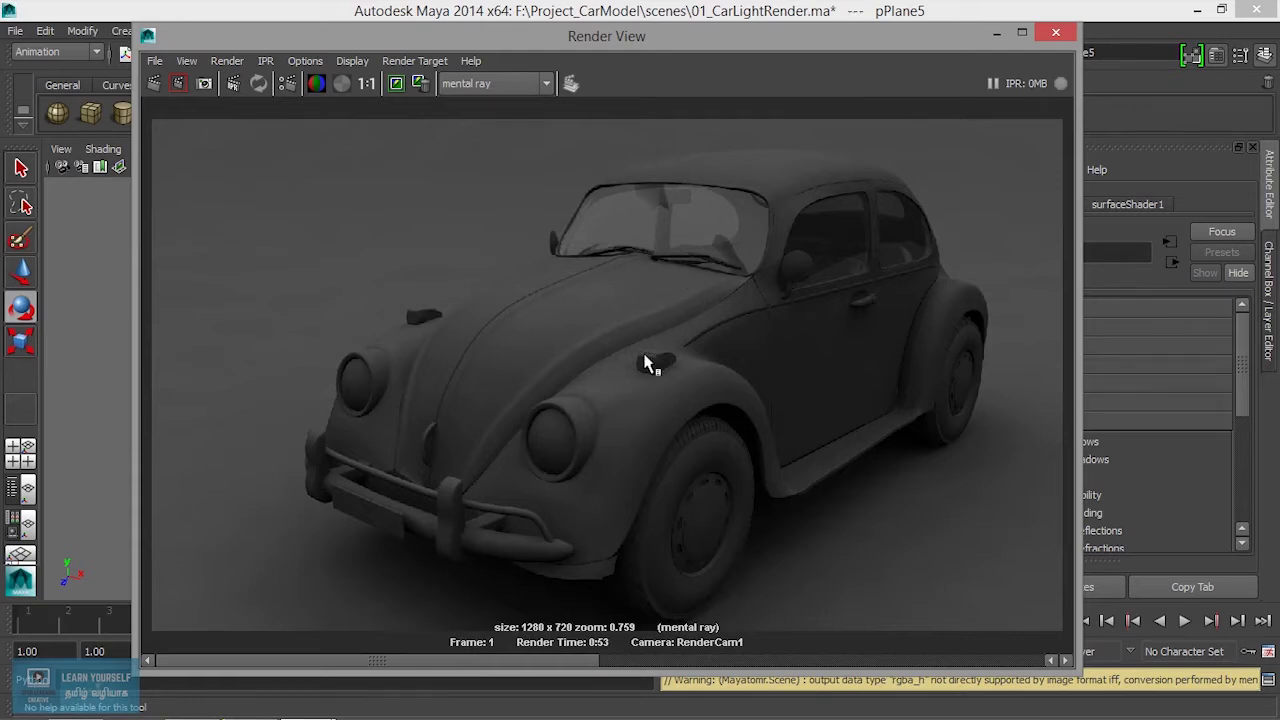
scroll(618, 421, "up", 4)
mouse_move(601, 668)
left_mouse_down()
mouse_move(733, 645)
mouse_move(556, 645)
mouse_move(766, 643)
mouse_move(530, 645)
mouse_move(731, 645)
mouse_move(766, 640)
mouse_move(537, 645)
mouse_move(794, 629)
mouse_move(565, 642)
left_mouse_up()
- Zoom in to compare the new render against the stored previous one, then close Render View
scroll(548, 503, "up", 3)
scroll(548, 503, "up", 2)
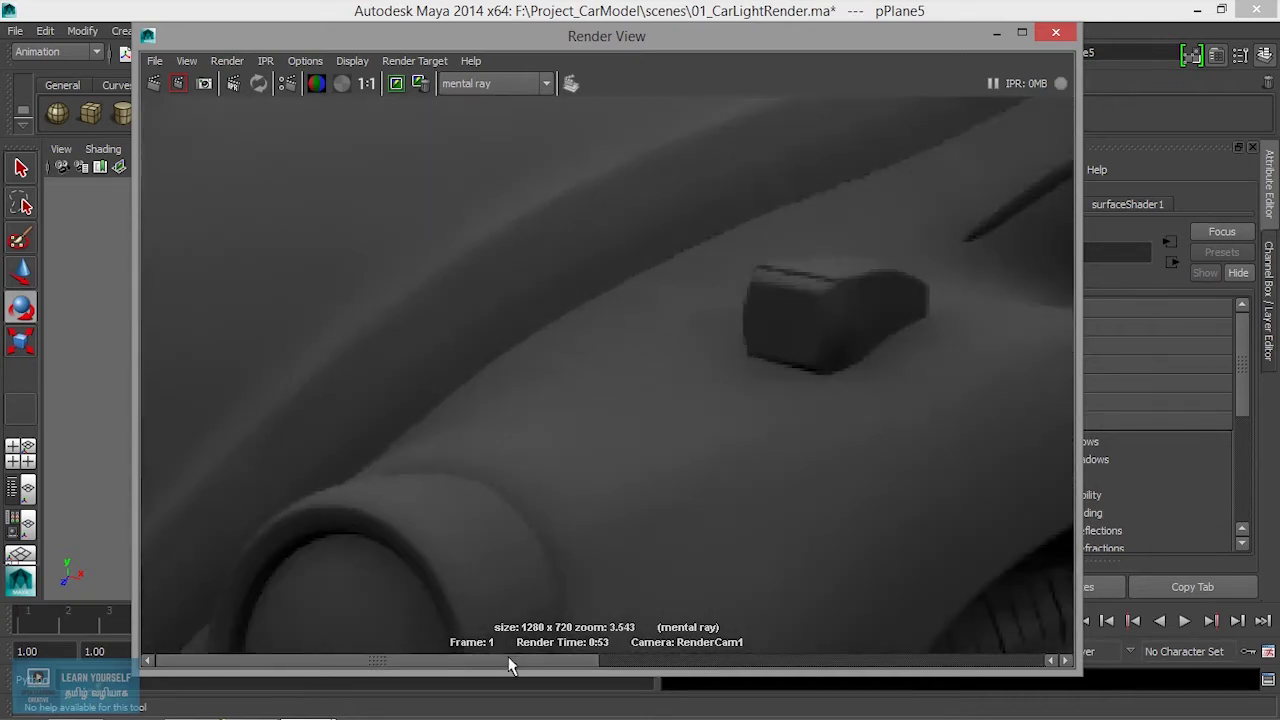
mouse_move(513, 668)
left_mouse_down()
mouse_move(789, 650)
mouse_move(515, 649)
mouse_move(785, 645)
left_mouse_up()
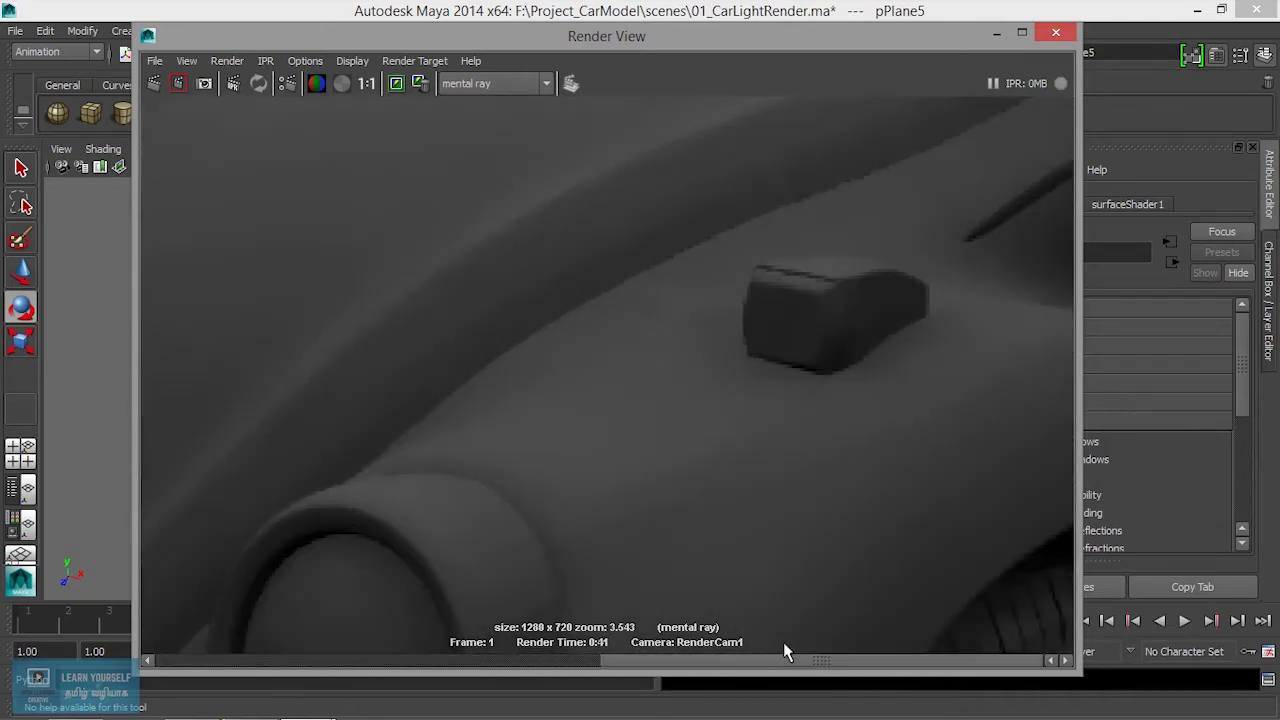
scroll(395, 432, "up", 2)
mouse_move(395, 432)
middle_mouse_down("alt")
mouse_move(497, 423)
mouse_move(648, 494)
middle_mouse_up("alt")
scroll(648, 494, "up", 1)
mouse_move(525, 668)
left_mouse_down()
mouse_move(655, 654)
mouse_move(349, 651)
mouse_move(753, 637)
left_mouse_up()
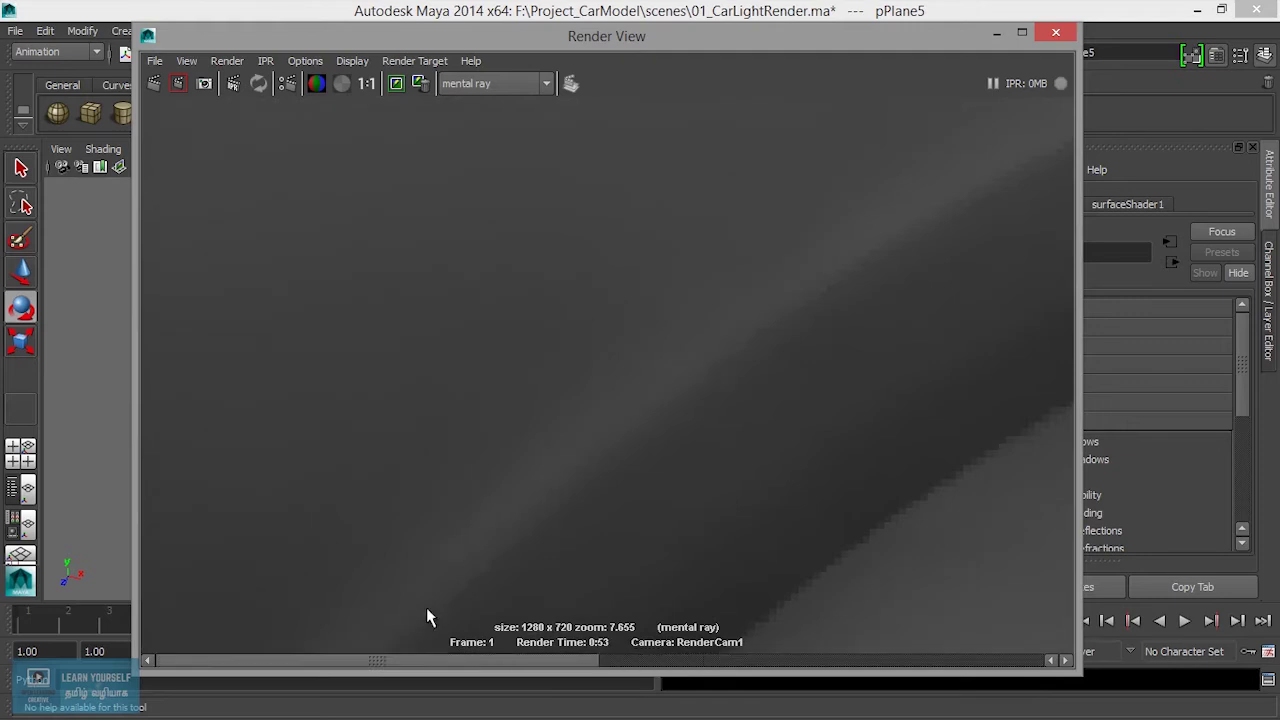
left_click(1055, 32)
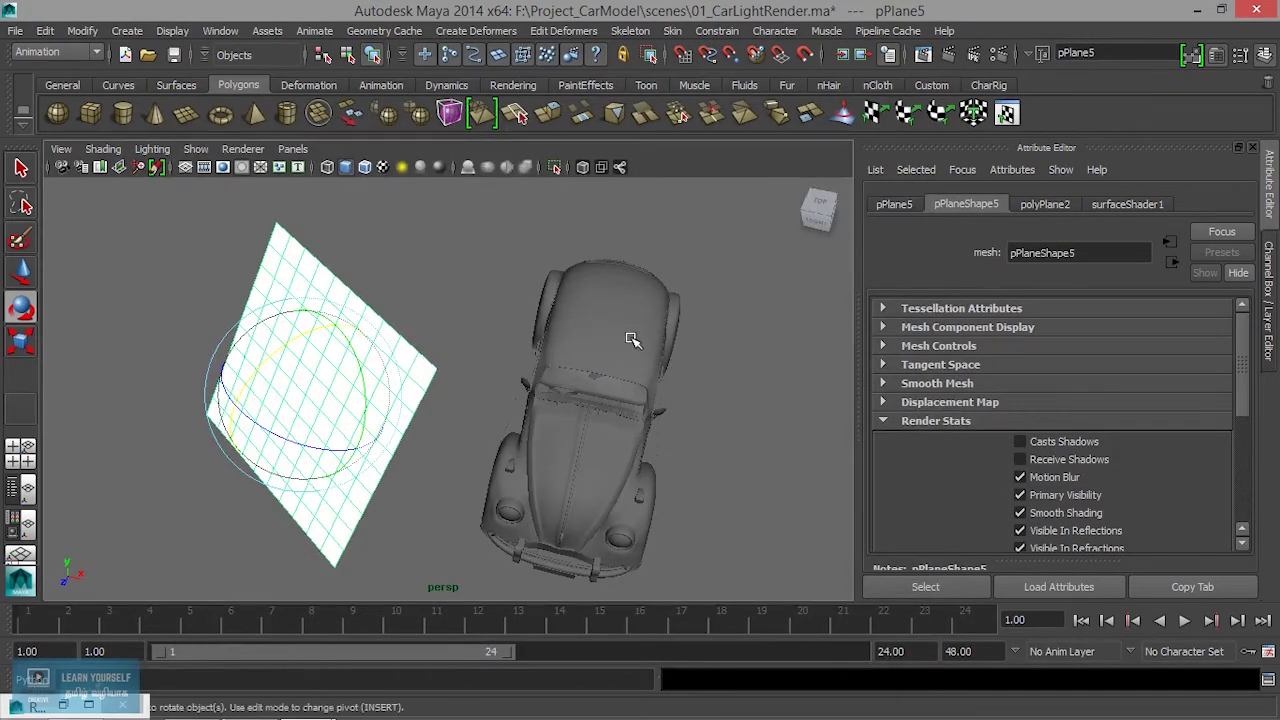
- Open surfaceShader1's Out Color picker and switch it to HSV mode
left_click(1160, 204)
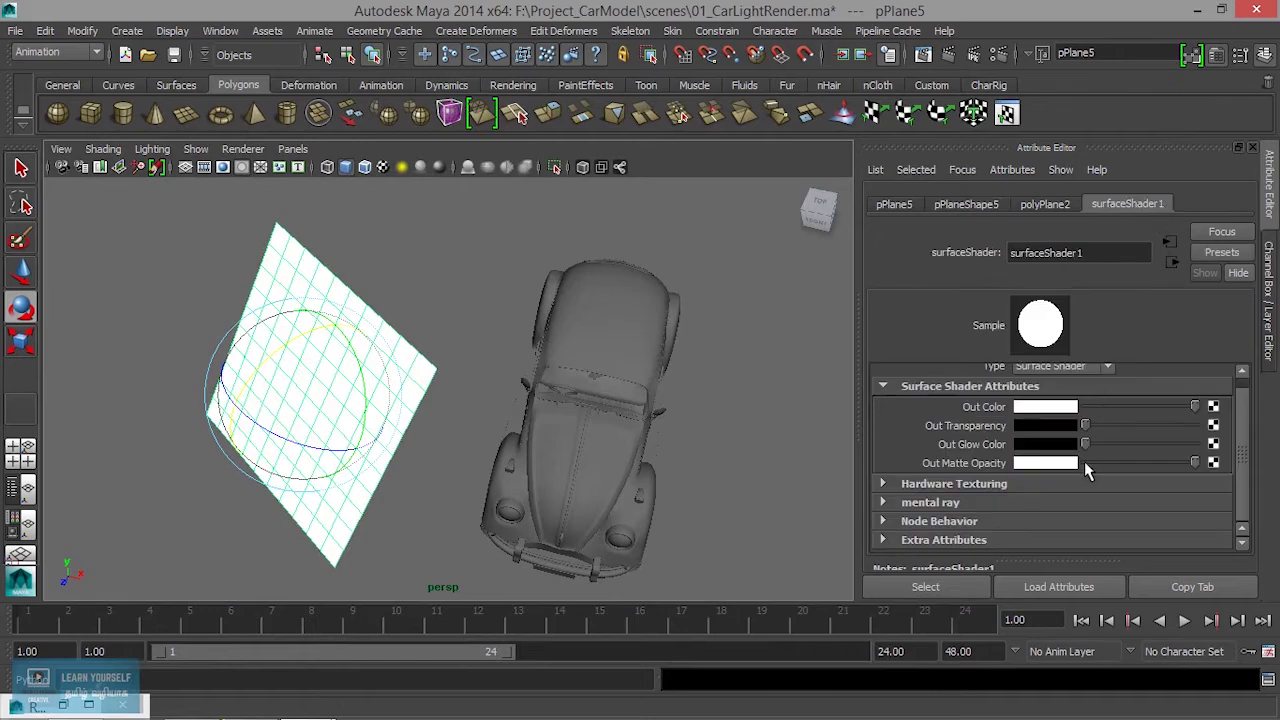
left_click(1047, 410)
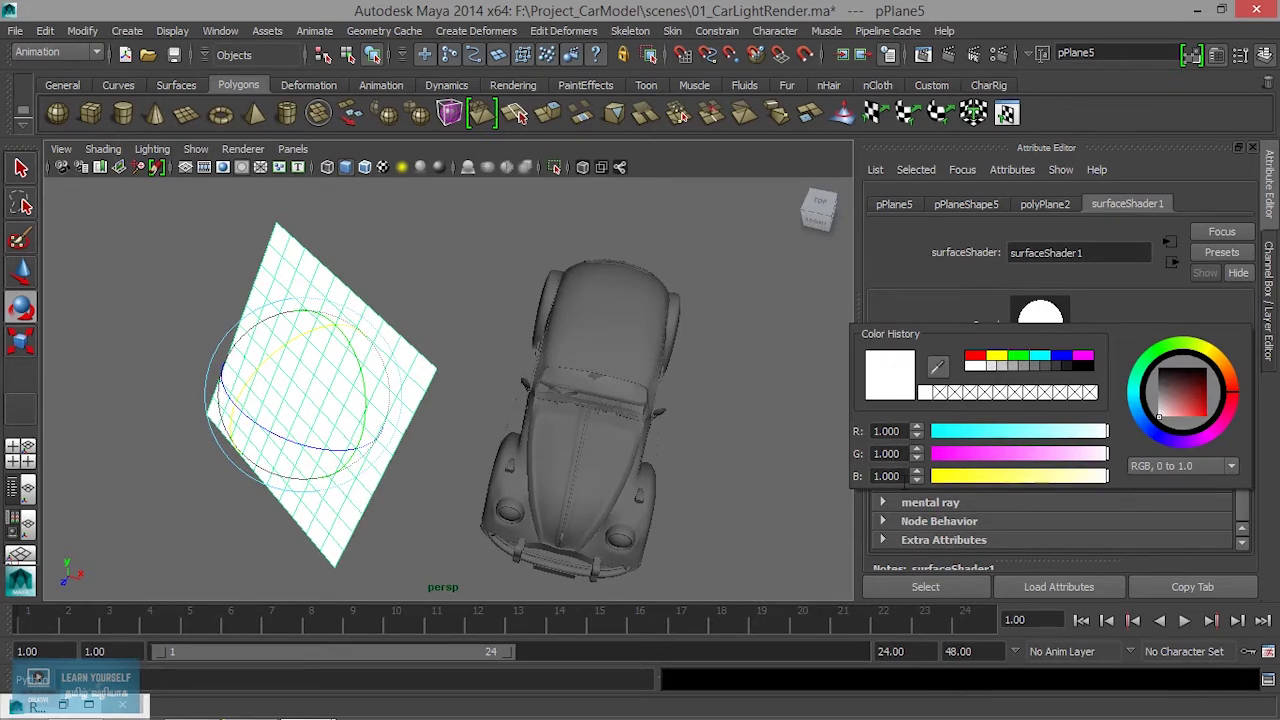
left_click(1209, 467)
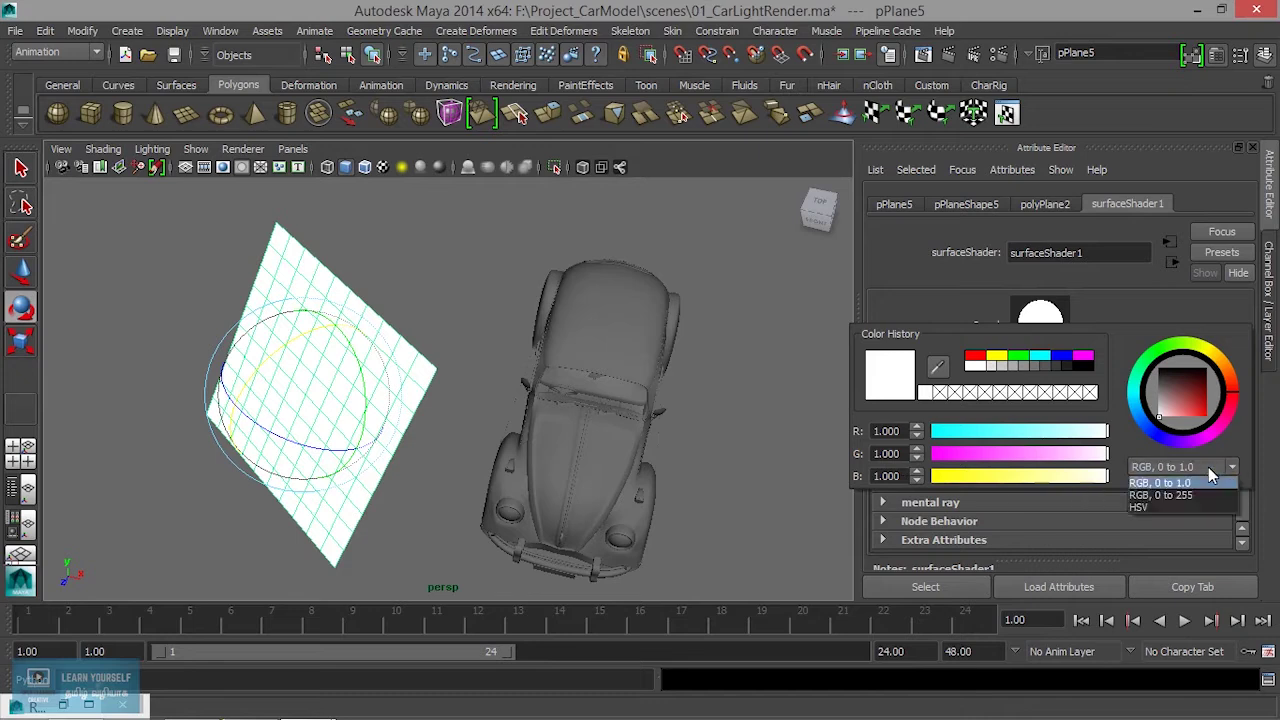
left_click(1179, 508)
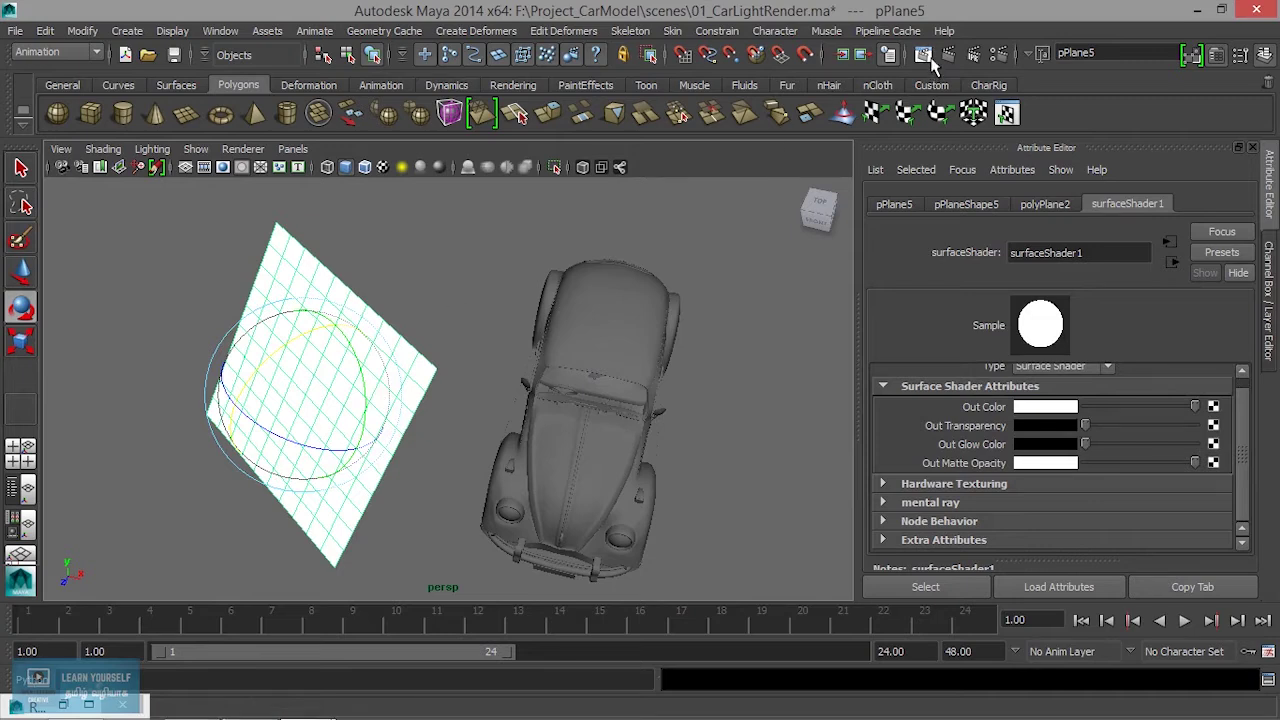
- Re-render the car at 1:1 in Render View and zoom onto the front fender
left_click(929, 58)
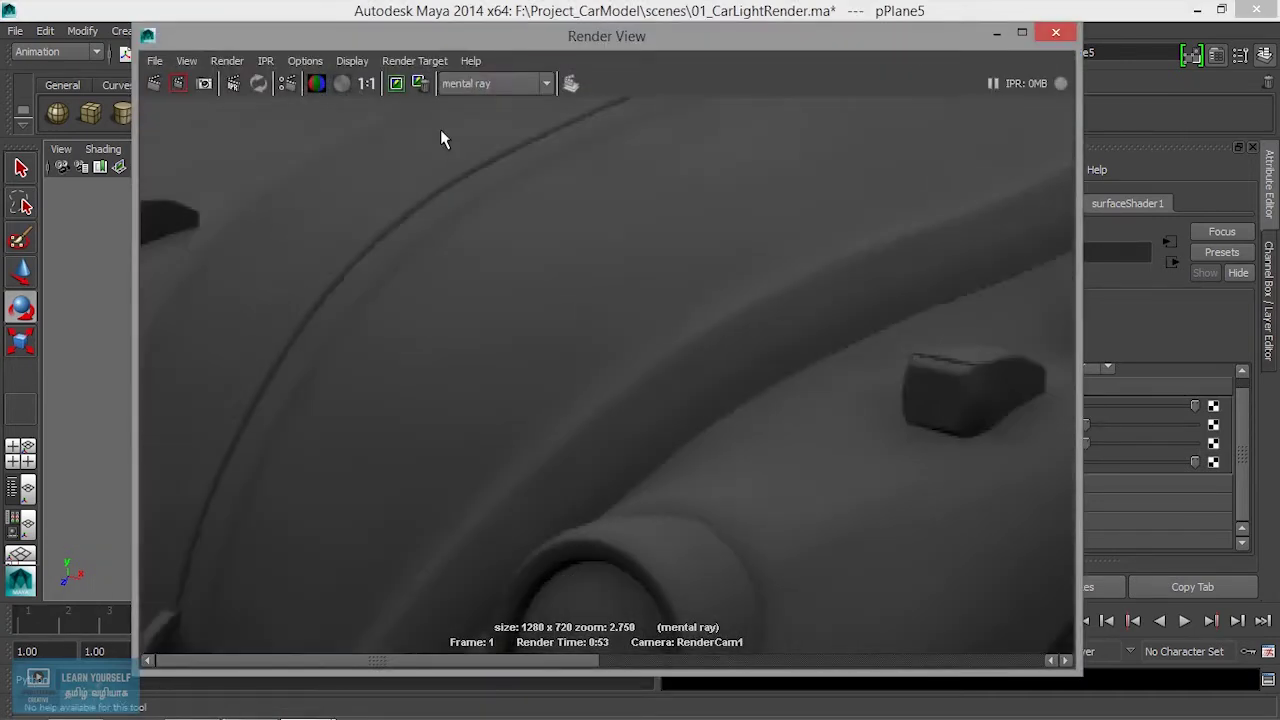
left_click(367, 83)
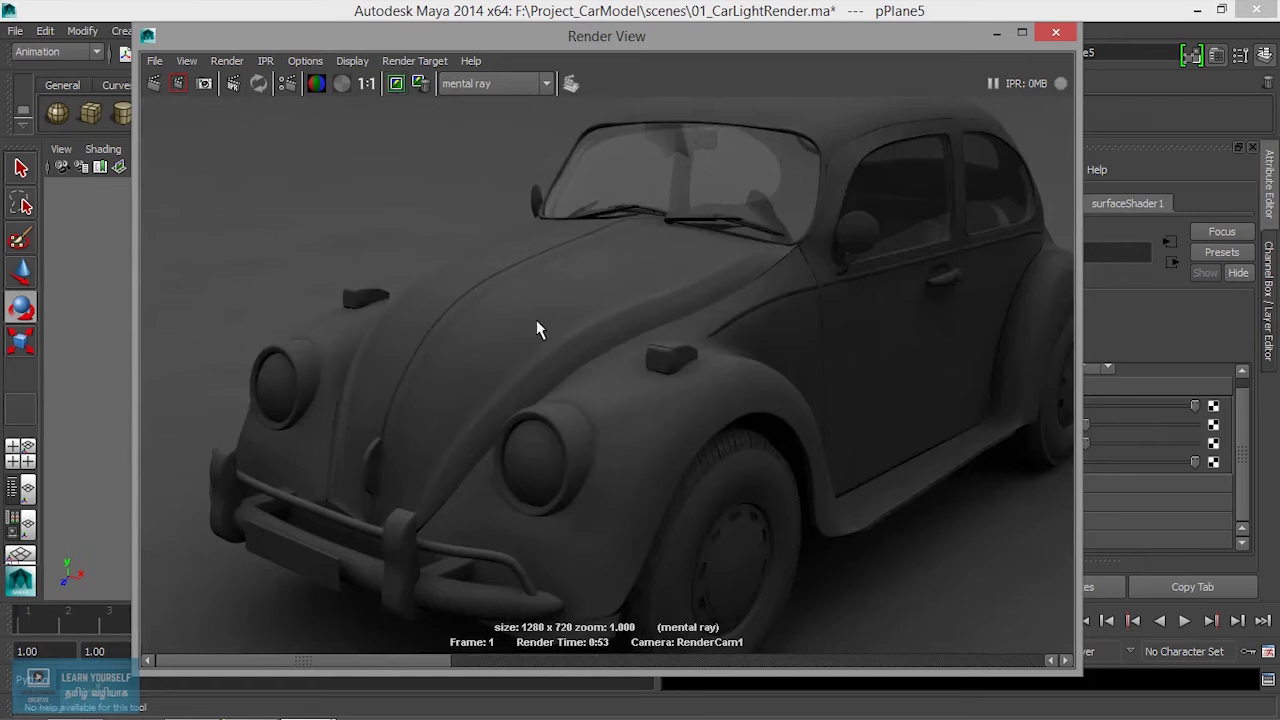
left_click(155, 84)
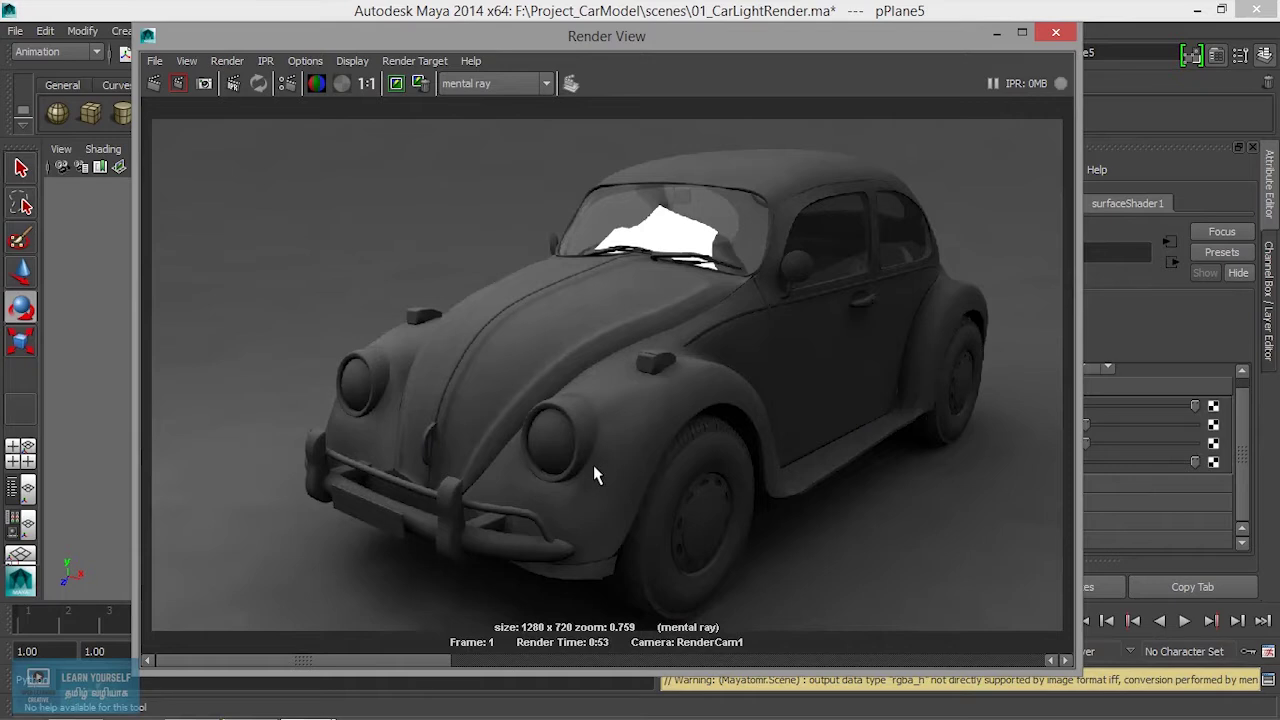
scroll(593, 465, "up", 2)
scroll(559, 474, "up", 2)
mouse_move(468, 387)
middle_mouse_down("alt")
mouse_move(789, 491)
mouse_move(617, 429)
middle_mouse_up("alt")
scroll(537, 633, "up", 2)
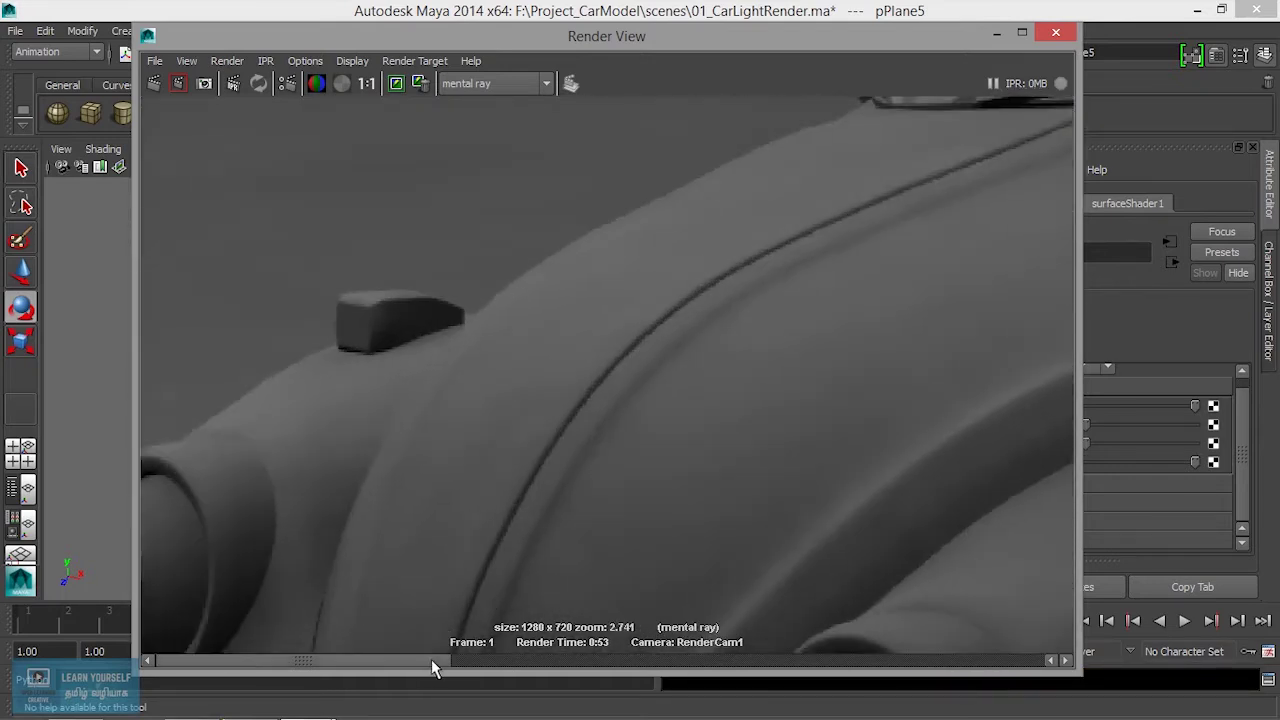
- Flip between stored renders to compare the windshield patch, then minimize Render View
left_click(630, 661)
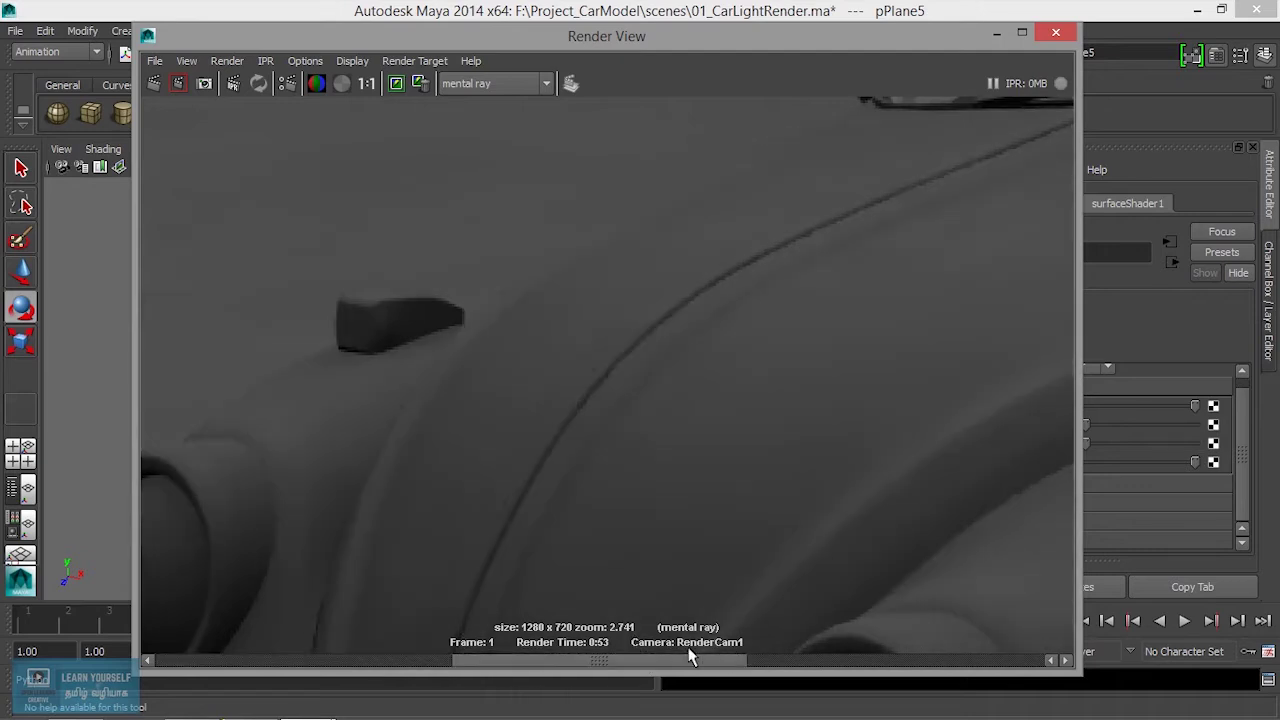
scroll(394, 634, "down", 2)
scroll(734, 394, "down", 2)
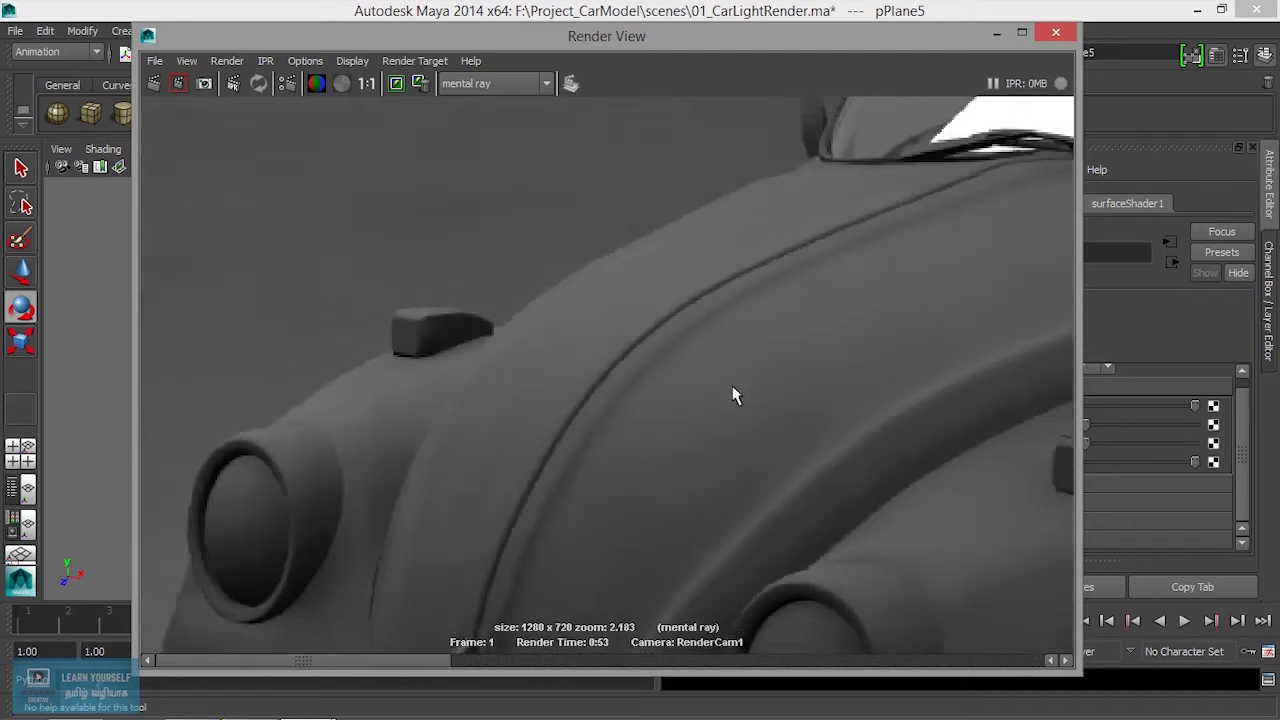
scroll(733, 396, "down", 2)
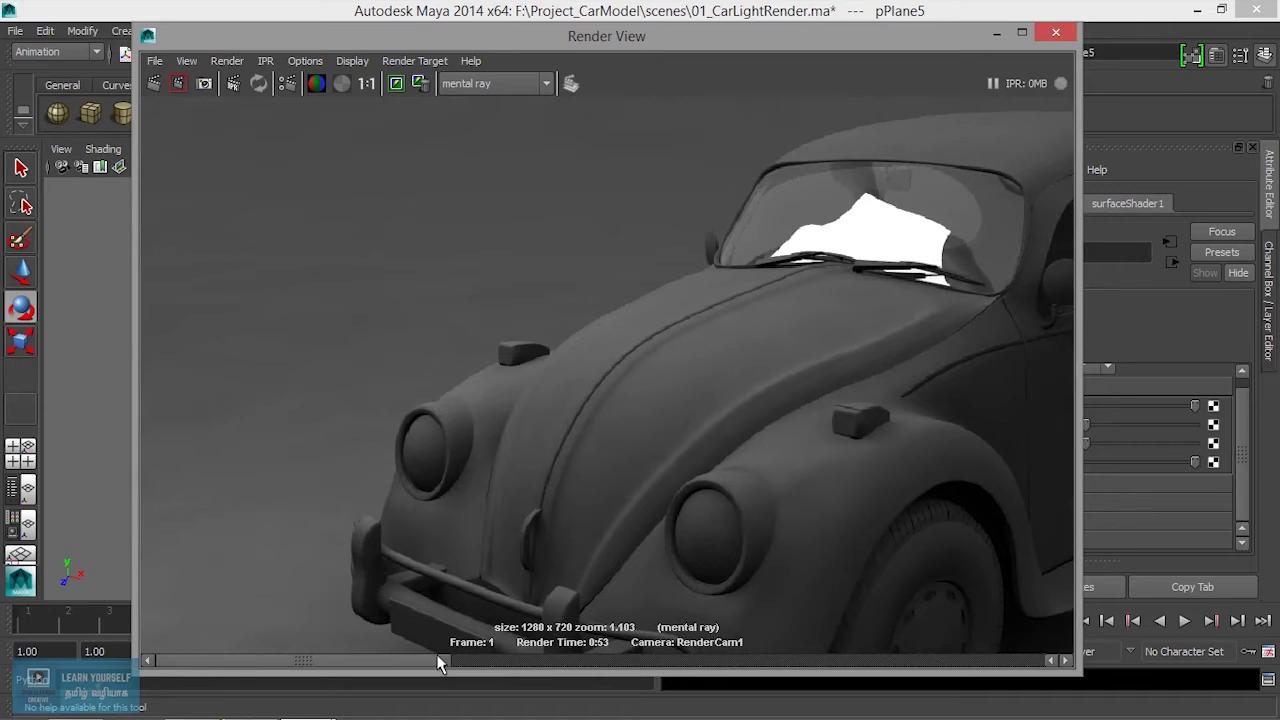
left_click(540, 661)
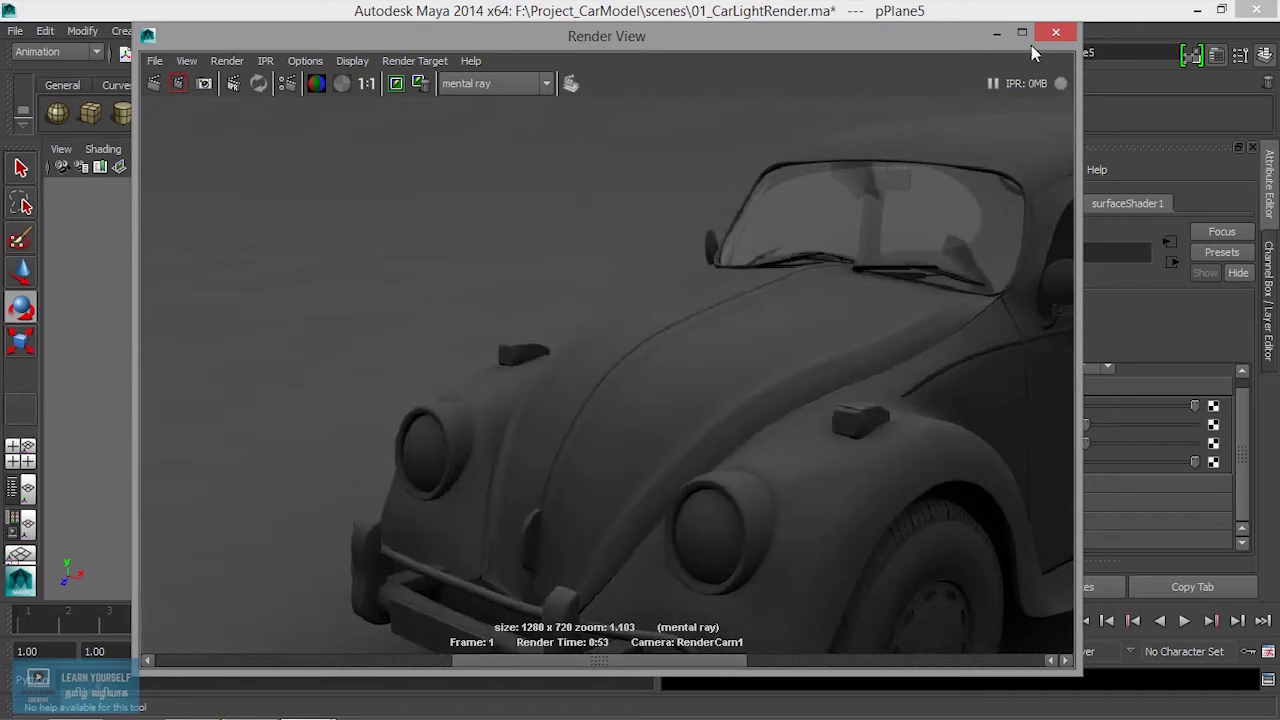
left_click(392, 660)
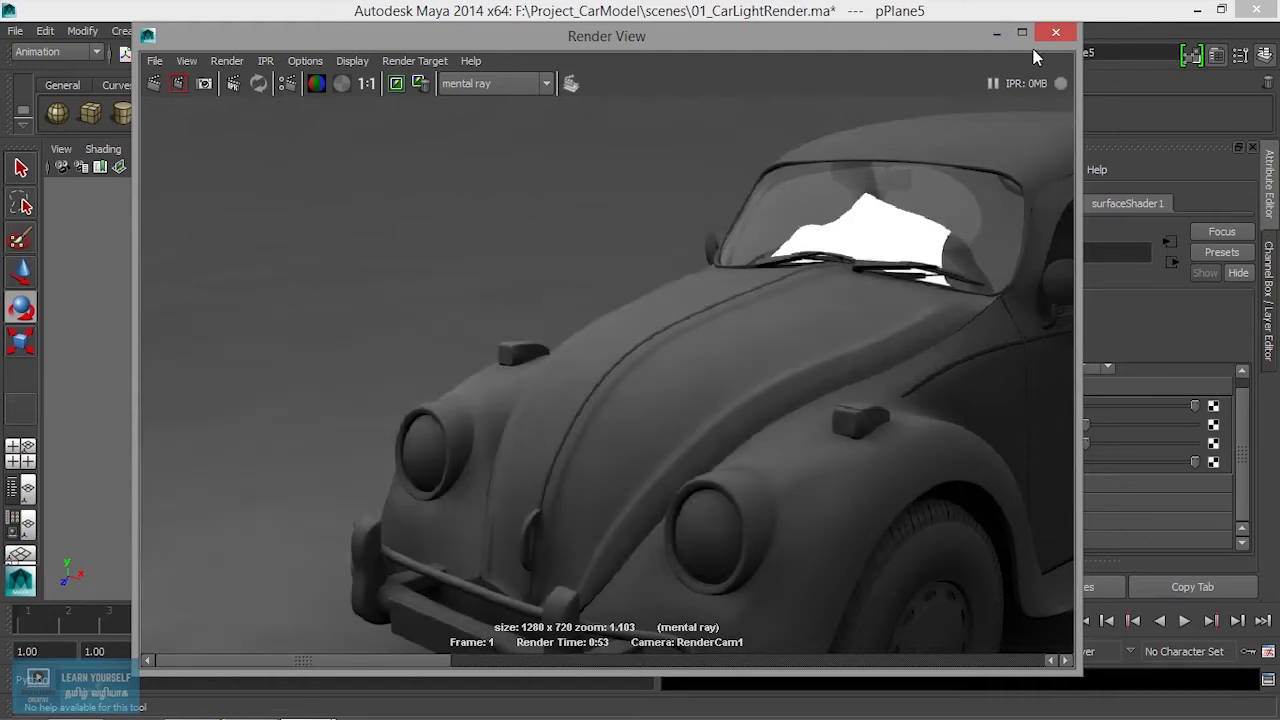
left_click(997, 33)
mouse_move(486, 380)
left_mouse_down()
mouse_move(471, 394)
mouse_move(563, 423)
mouse_move(497, 457)
mouse_move(463, 443)
left_mouse_up()
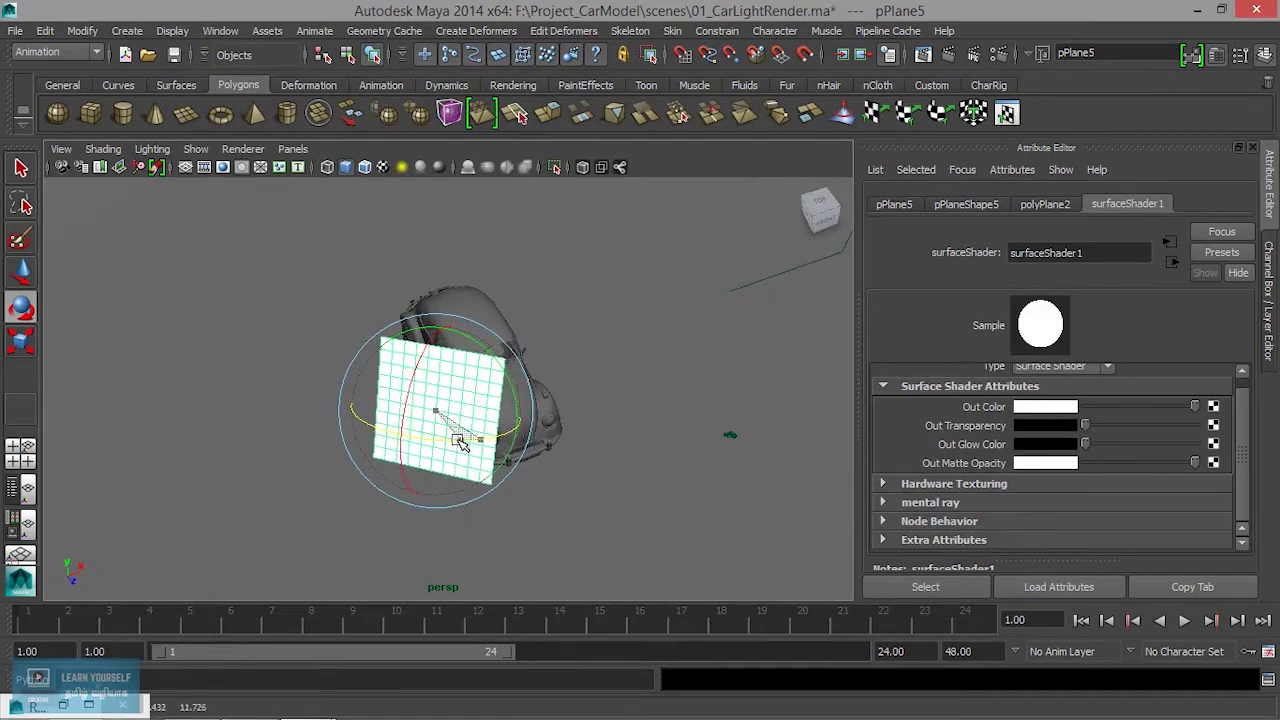
- Undo the card's last rotation and reposition it in front of the car
mouse_move(578, 404)
left_mouse_down("alt")
mouse_move(457, 400)
mouse_move(634, 400)
left_mouse_up("alt")
key("w")
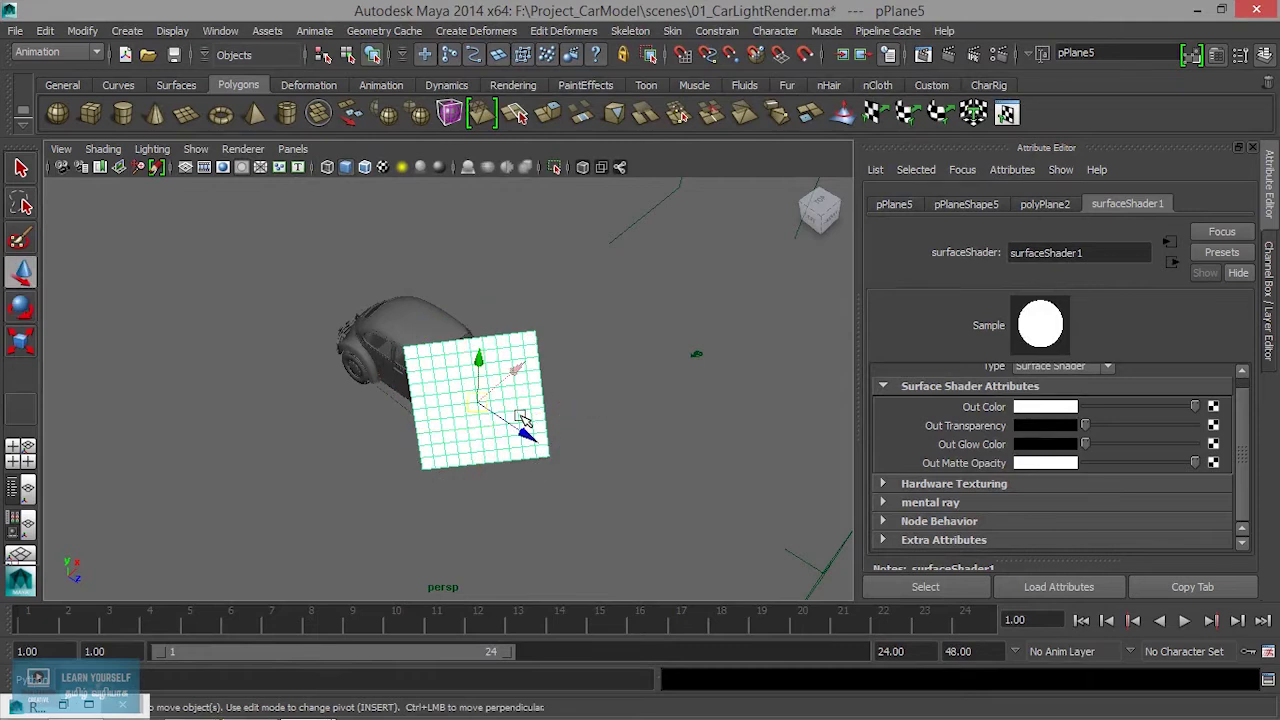
key("ctrl+z")
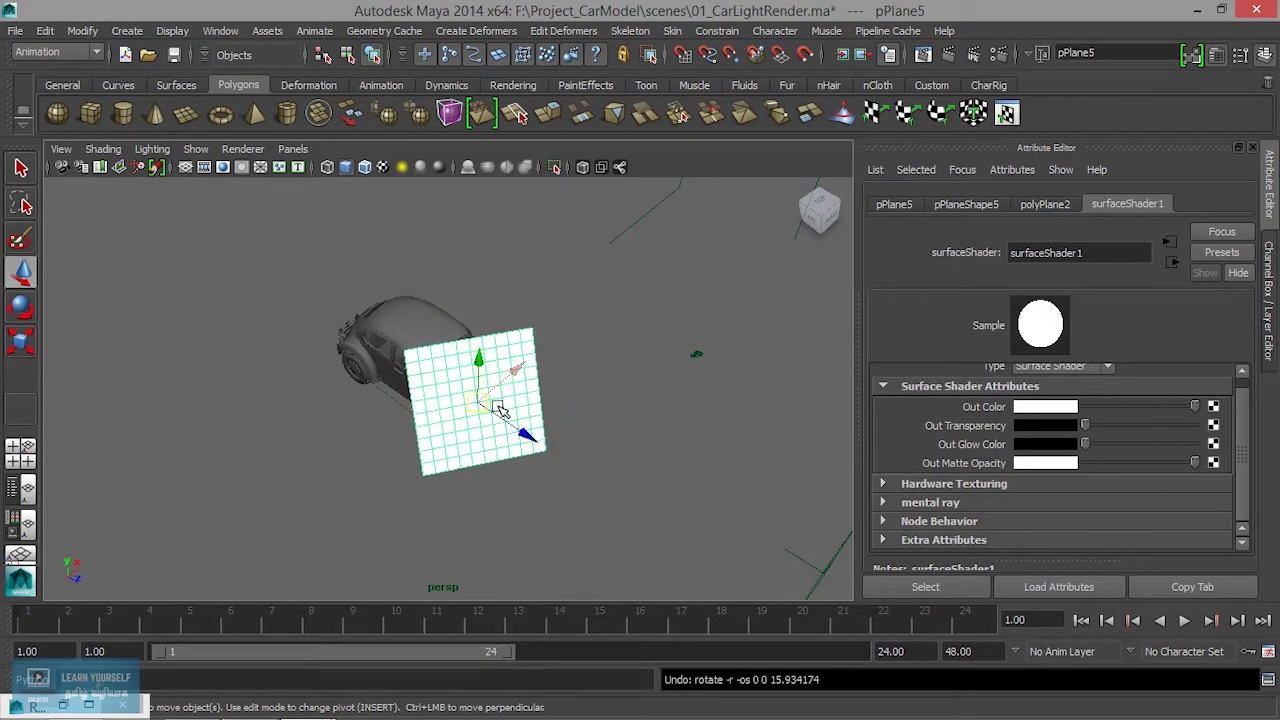
mouse_move(500, 410)
left_mouse_down()
mouse_move(430, 418)
mouse_move(597, 420)
left_mouse_up()
mouse_move(490, 400)
left_mouse_down()
mouse_move(664, 430)
mouse_move(663, 445)
mouse_move(297, 491)
mouse_move(334, 500)
mouse_move(520, 447)
left_mouse_up()
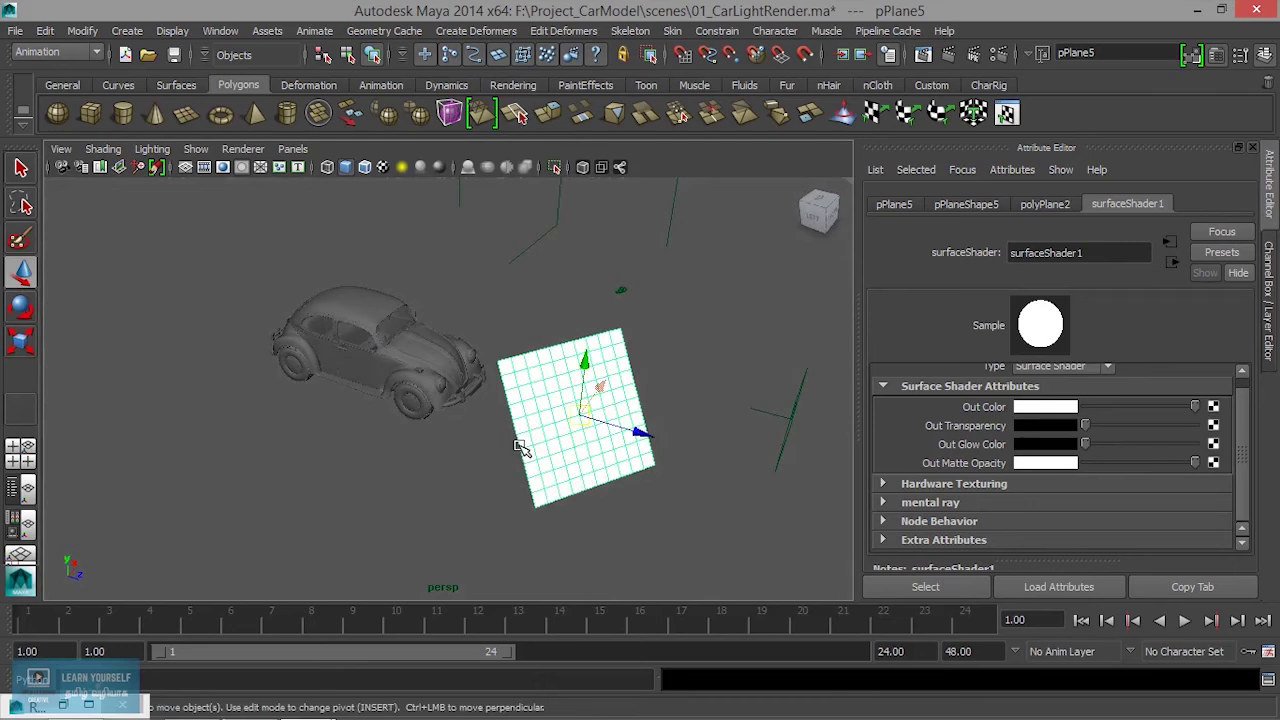
- Duplicate the card, move the copy over the car and tilt it toward it
key("ctrl+d")
mouse_move(610, 470)
left_mouse_down("alt")
mouse_move(563, 463)
mouse_move(554, 431)
mouse_move(636, 457)
left_mouse_up("alt")
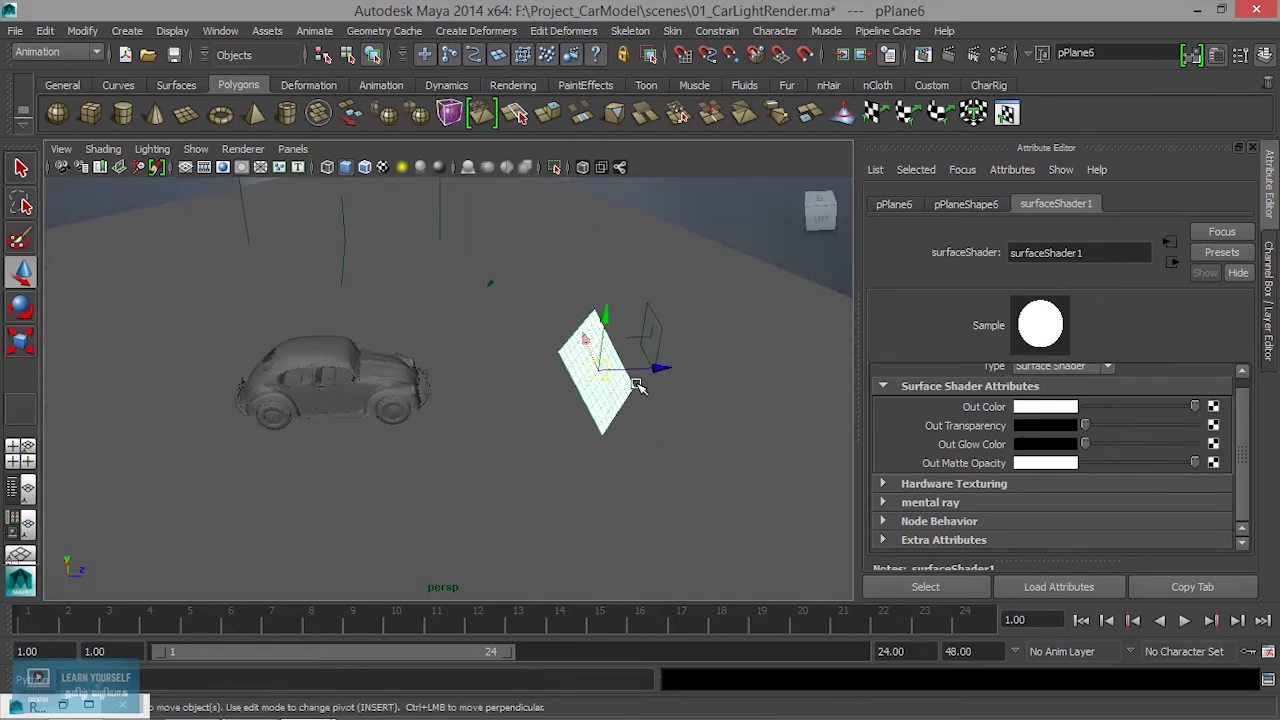
mouse_move(658, 371)
left_mouse_down()
mouse_move(371, 449)
mouse_move(357, 457)
mouse_move(479, 453)
mouse_move(474, 428)
mouse_move(414, 457)
mouse_move(423, 434)
mouse_move(323, 491)
mouse_move(471, 471)
mouse_move(403, 480)
left_mouse_up()
key("e")
mouse_move(312, 459)
left_mouse_down()
mouse_move(270, 368)
mouse_move(330, 430)
mouse_move(357, 414)
mouse_move(320, 484)
mouse_move(370, 530)
mouse_move(415, 505)
mouse_move(391, 477)
mouse_move(486, 486)
mouse_move(668, 466)
mouse_move(669, 480)
mouse_move(634, 494)
mouse_move(563, 490)
mouse_move(579, 382)
mouse_move(414, 434)
mouse_move(629, 491)
left_mouse_up()
- Duplicate again as pPlane7 and lower it beside the car
key("ctrl+d")
key("w")
mouse_move(509, 424)
left_mouse_down()
mouse_move(320, 514)
mouse_move(343, 537)
mouse_move(580, 520)
mouse_move(584, 481)
mouse_move(534, 466)
left_mouse_up()
right_click_drag(534, 466, 670, 425, "alt")
mouse_move(637, 363)
left_mouse_down()
mouse_move(606, 466)
mouse_move(625, 412)
left_mouse_up()
- Reset pPlane7's rotation to 0 on all three axes
key("e")
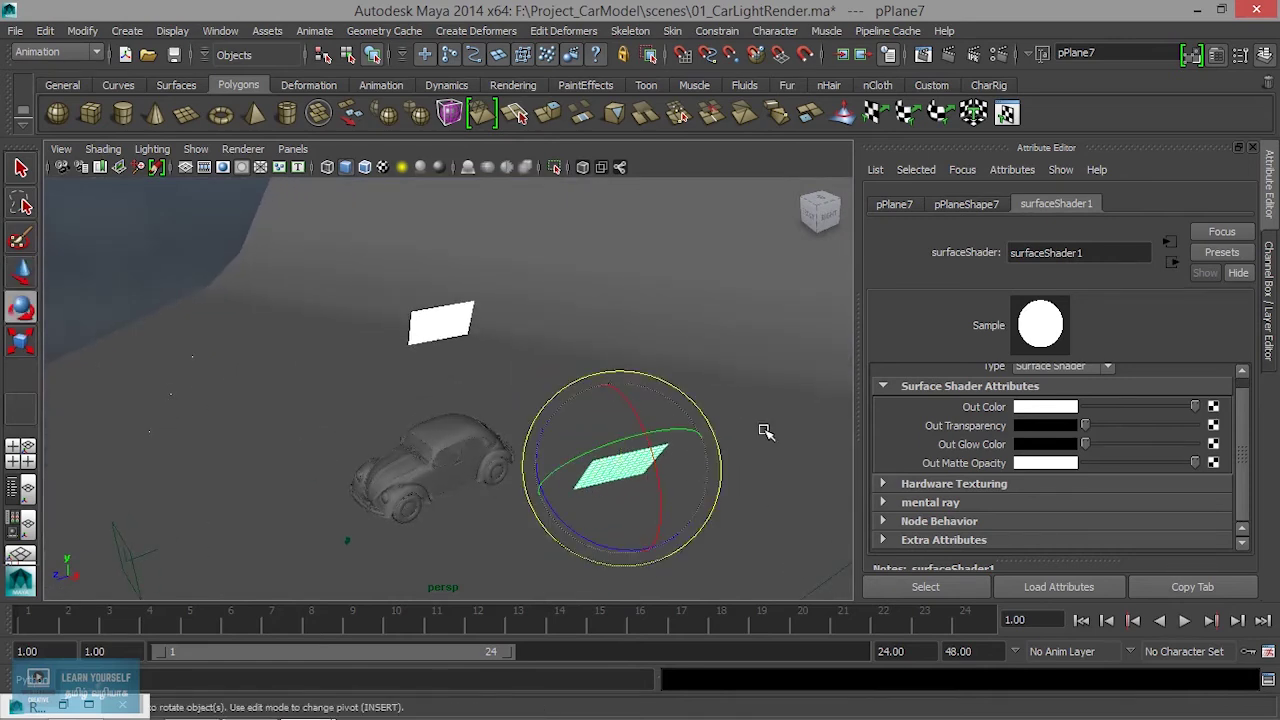
key("ctrl+a")
left_click_drag(1212, 268, 1218, 300)
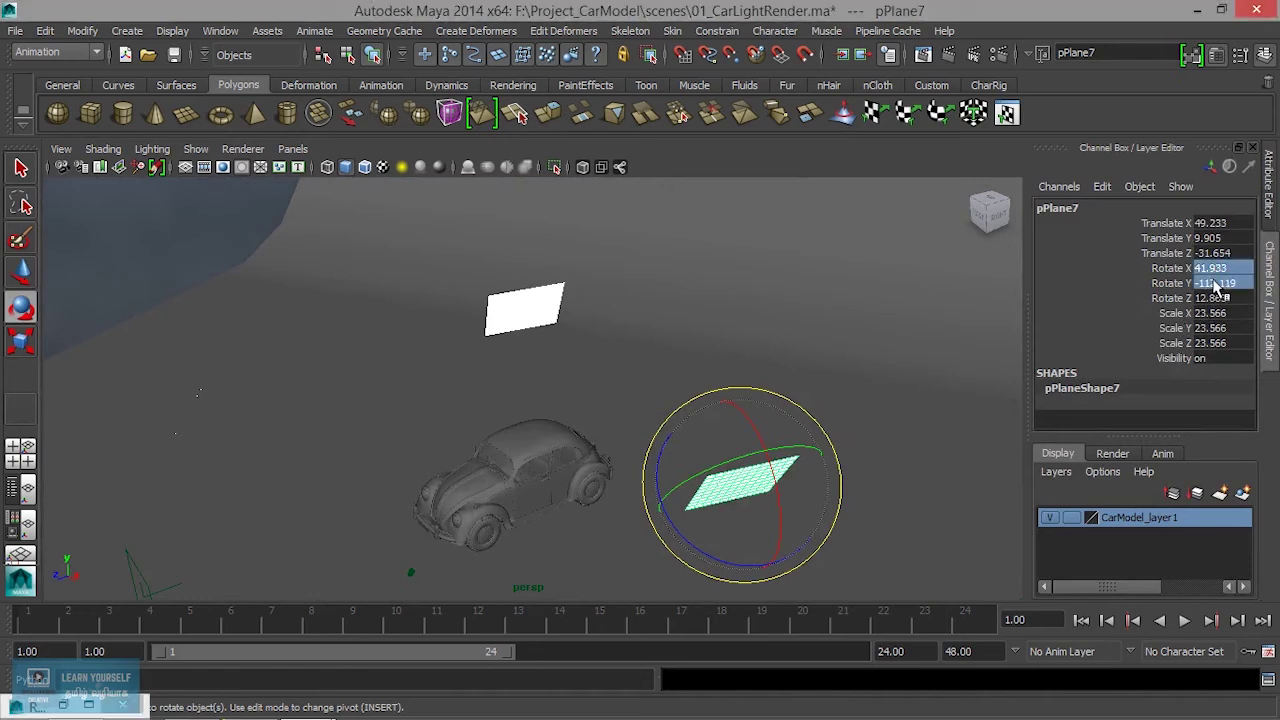
type("0")
key("Return")
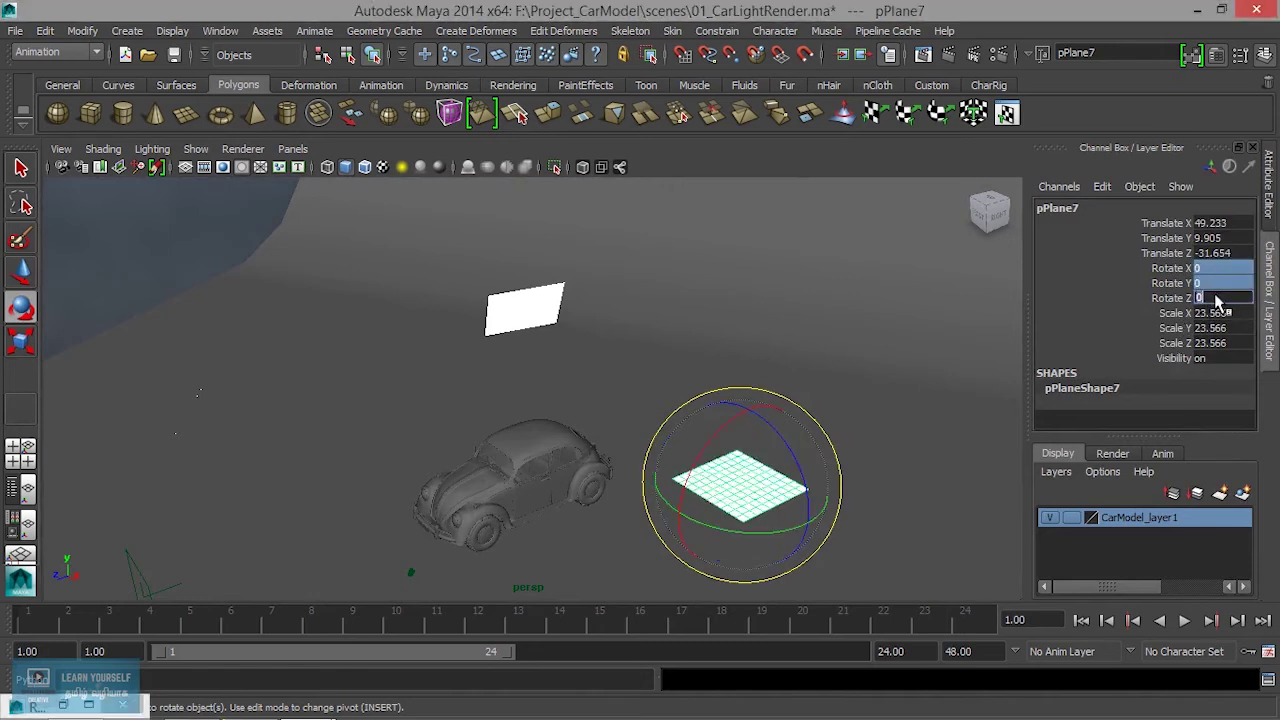
- Stand the card upright by setting Rotate Z to 90
mouse_move(814, 495)
left_mouse_down("alt")
mouse_move(734, 457)
mouse_move(645, 463)
left_mouse_up("alt")
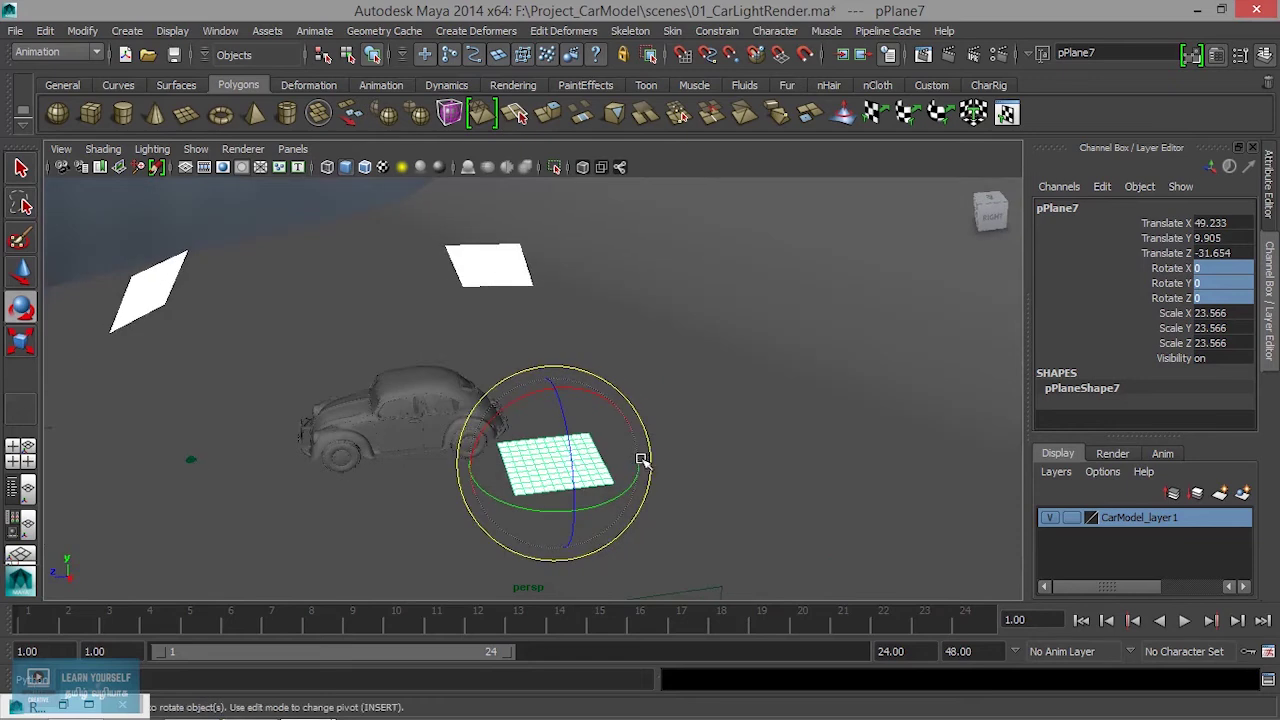
left_click_drag(573, 426, 660, 490)
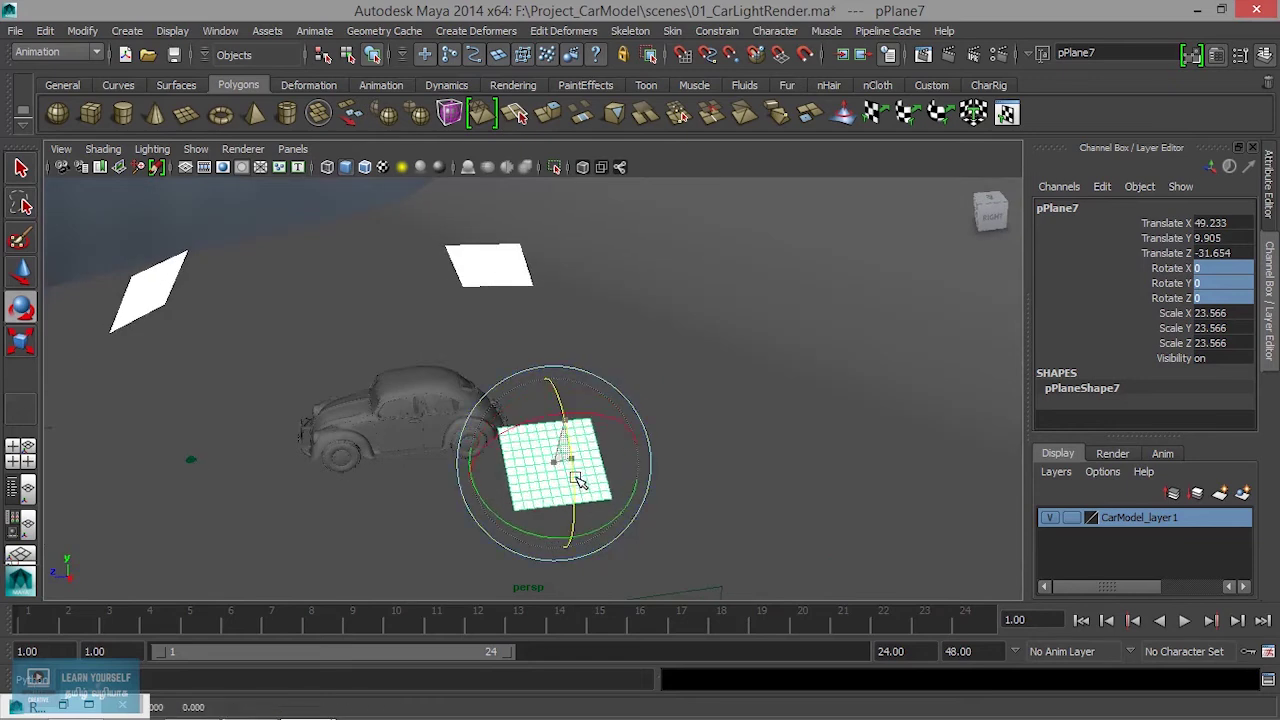
left_click(1238, 298)
type("90")
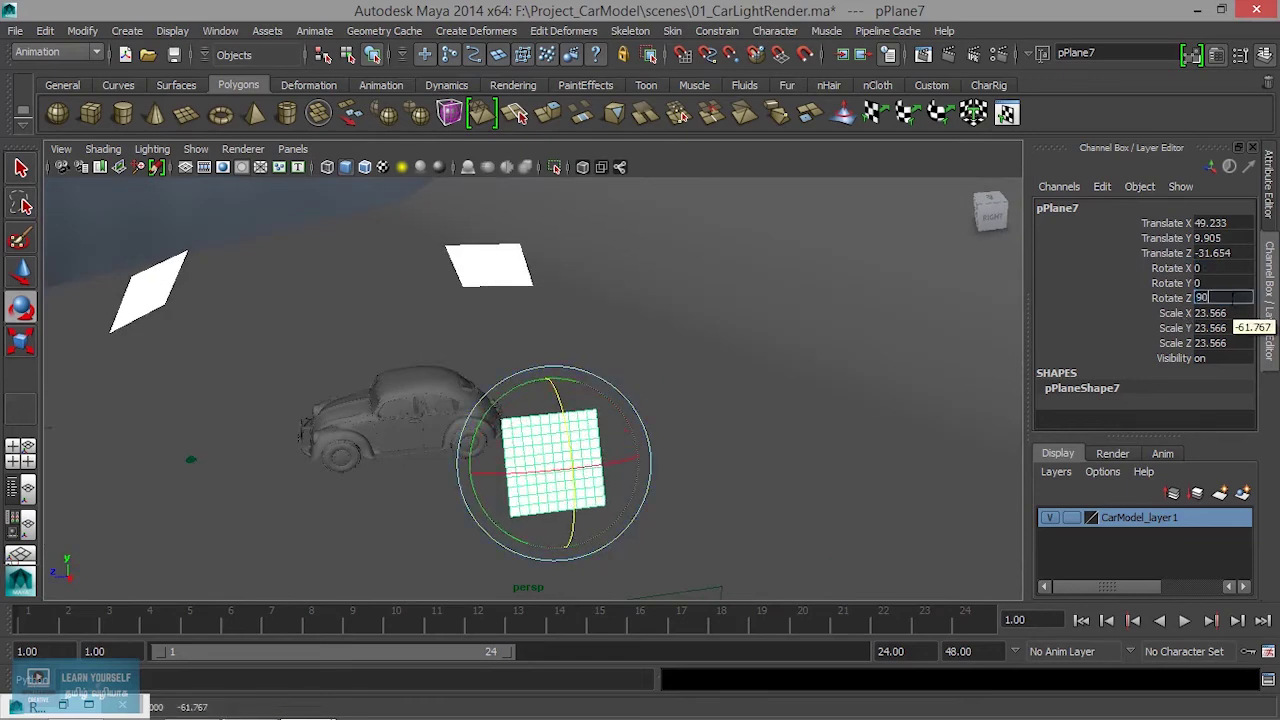
key("Return")
- Move pPlane7 beside the car to X 64.056, Y 3.773, Z 4.226, then render the frame
middle_click_drag(457, 443, 552, 420, "alt")
left_click_drag(552, 420, 737, 481, "alt")
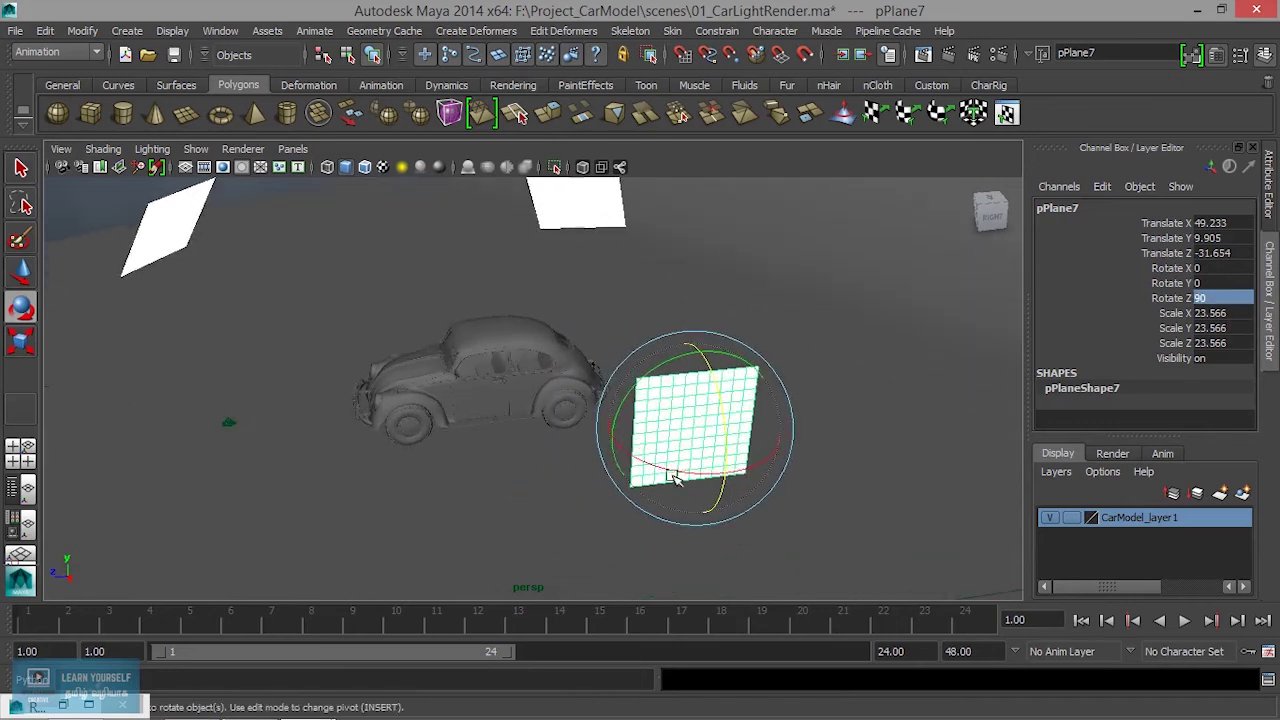
key("w")
left_click_drag(632, 437, 443, 457)
mouse_move(524, 503)
left_mouse_down("alt")
mouse_move(654, 482)
mouse_move(640, 480)
left_mouse_up("alt")
left_click_drag(829, 351, 938, 367)
left_click_drag(875, 284, 869, 312)
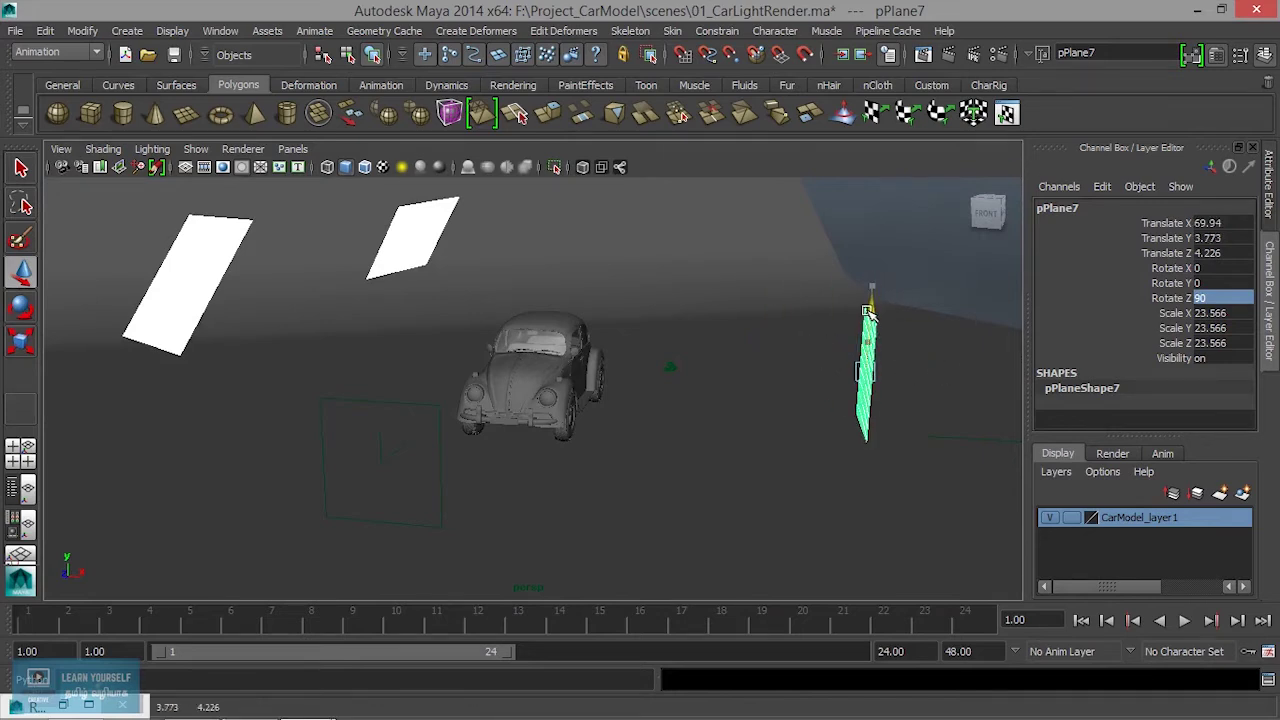
left_click_drag(935, 374, 903, 371)
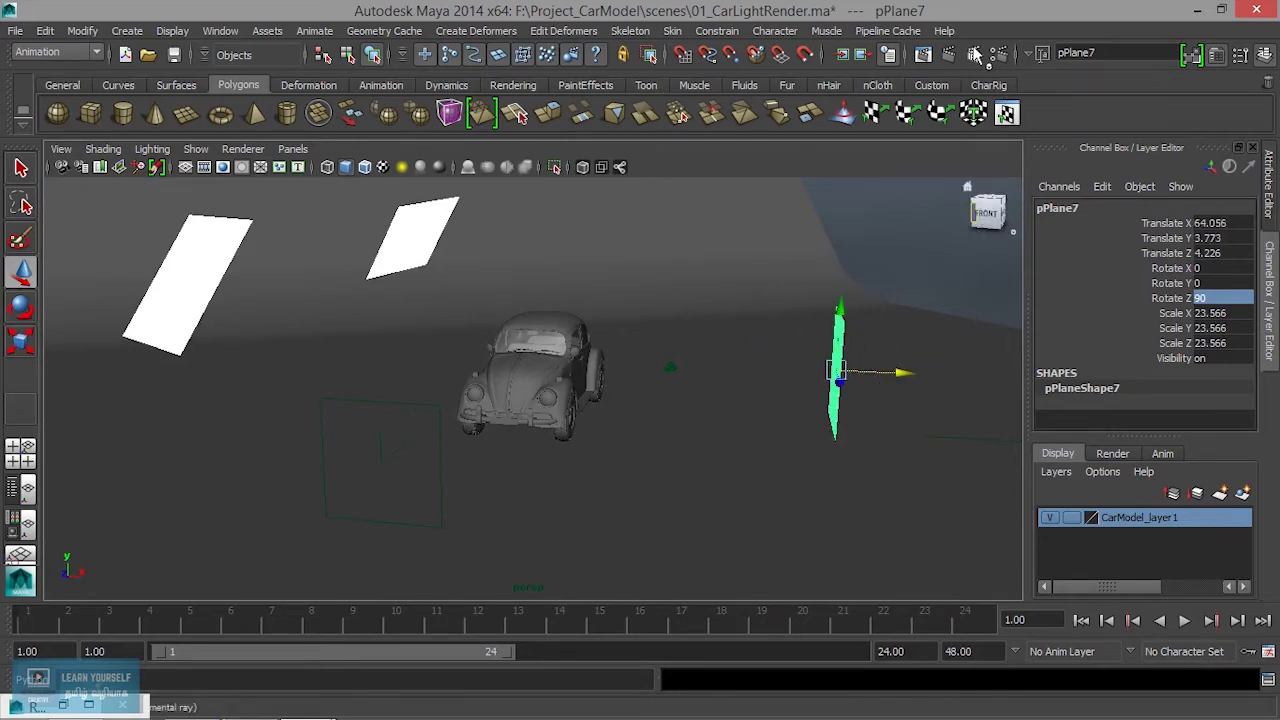
left_click(922, 55)
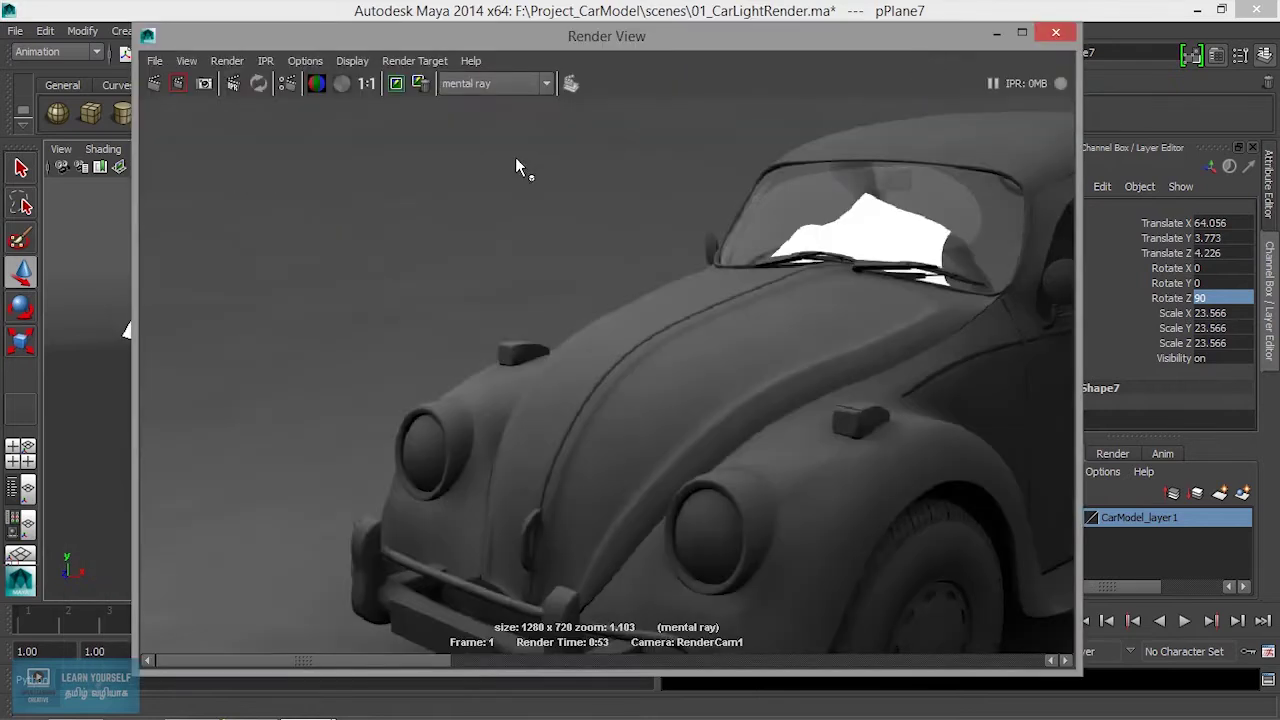
- Re-render the car at 1:1 size with the moved plane and bring up the earlier kept render
left_click(369, 87)
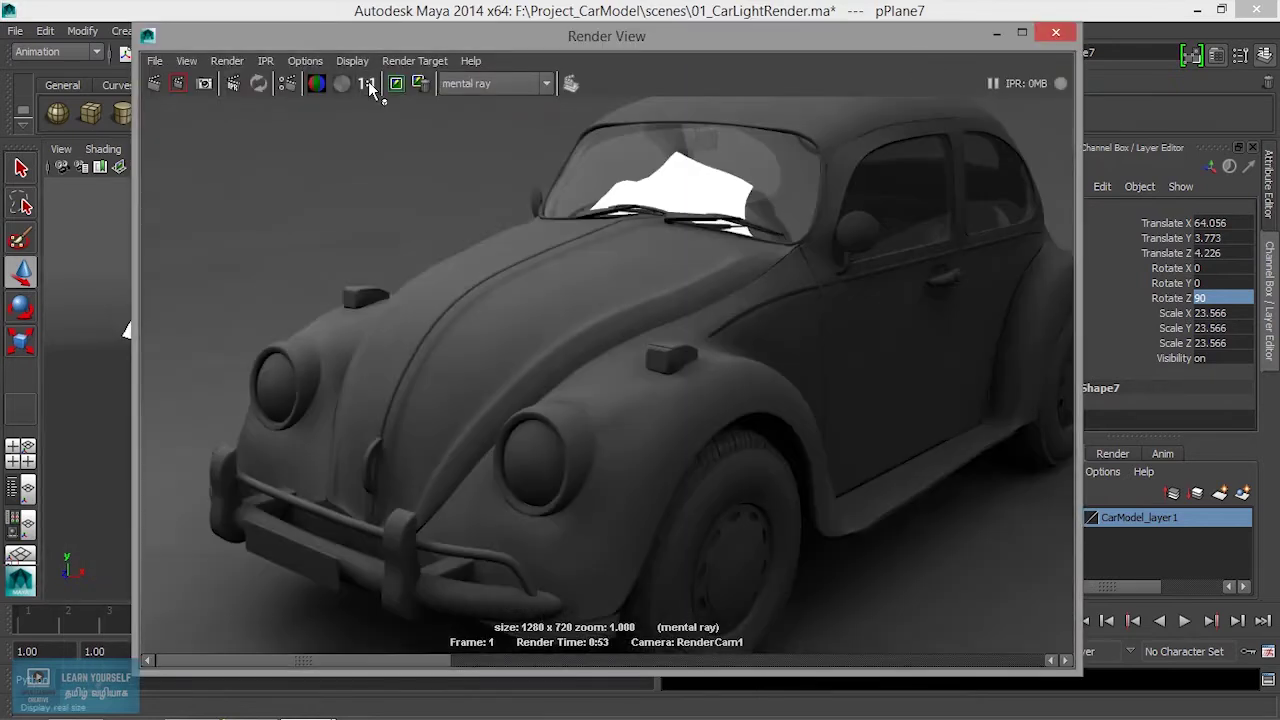
left_click(157, 81)
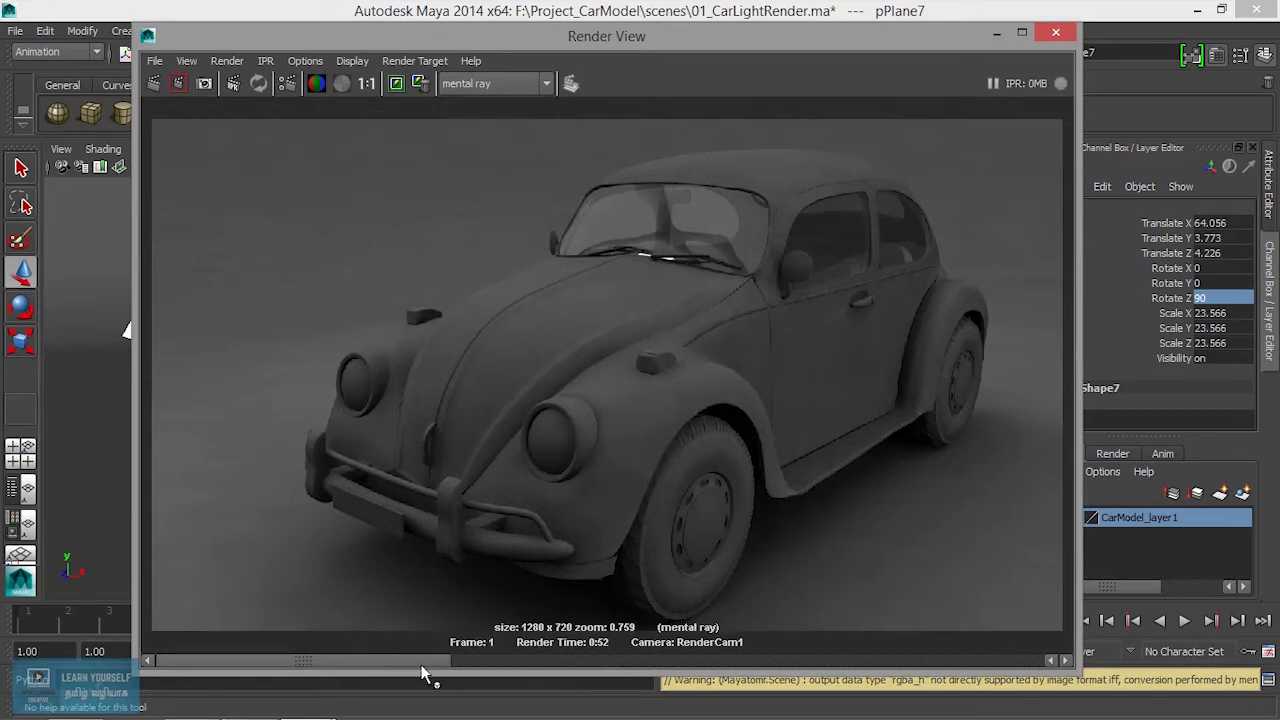
left_click(544, 660)
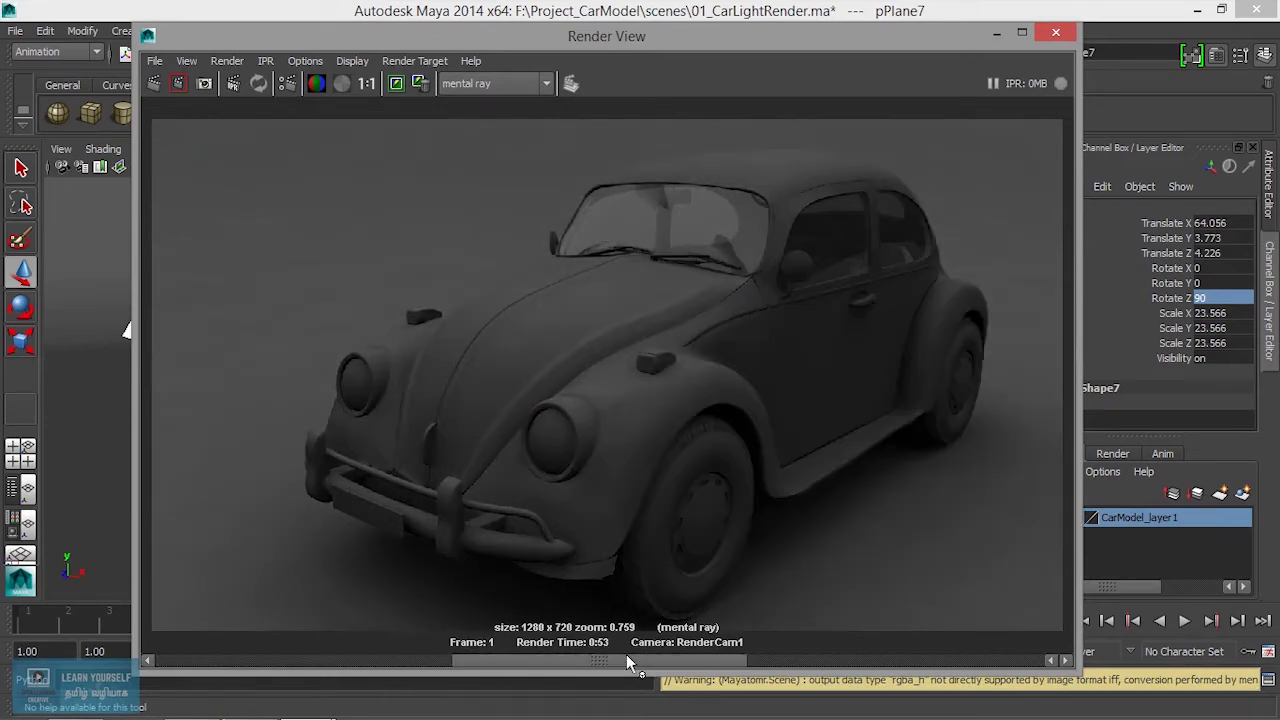
left_click(440, 660)
- Flip between the lighter kept render and the darker latest render, then minimize the Render View
left_click(606, 660)
left_click(486, 660)
left_click(562, 658)
left_click(445, 658)
left_click(619, 658)
left_click(445, 658)
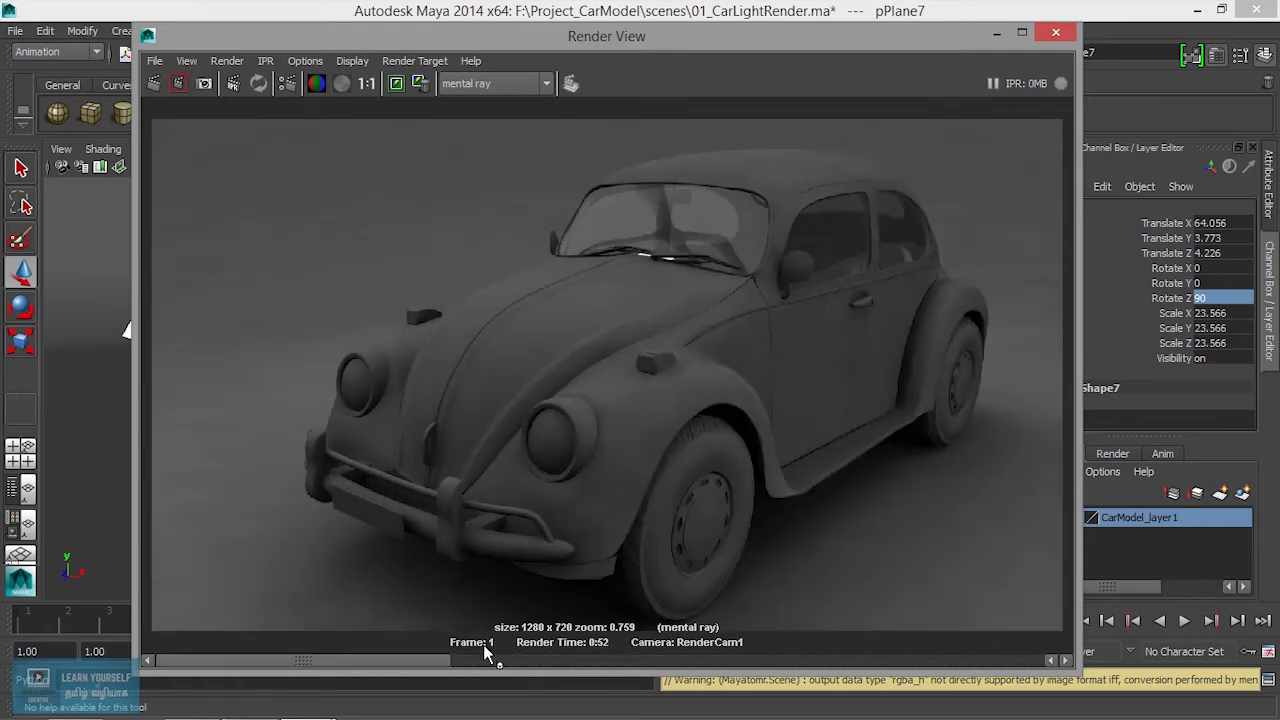
left_click(595, 658)
left_click(445, 658)
left_click(590, 658)
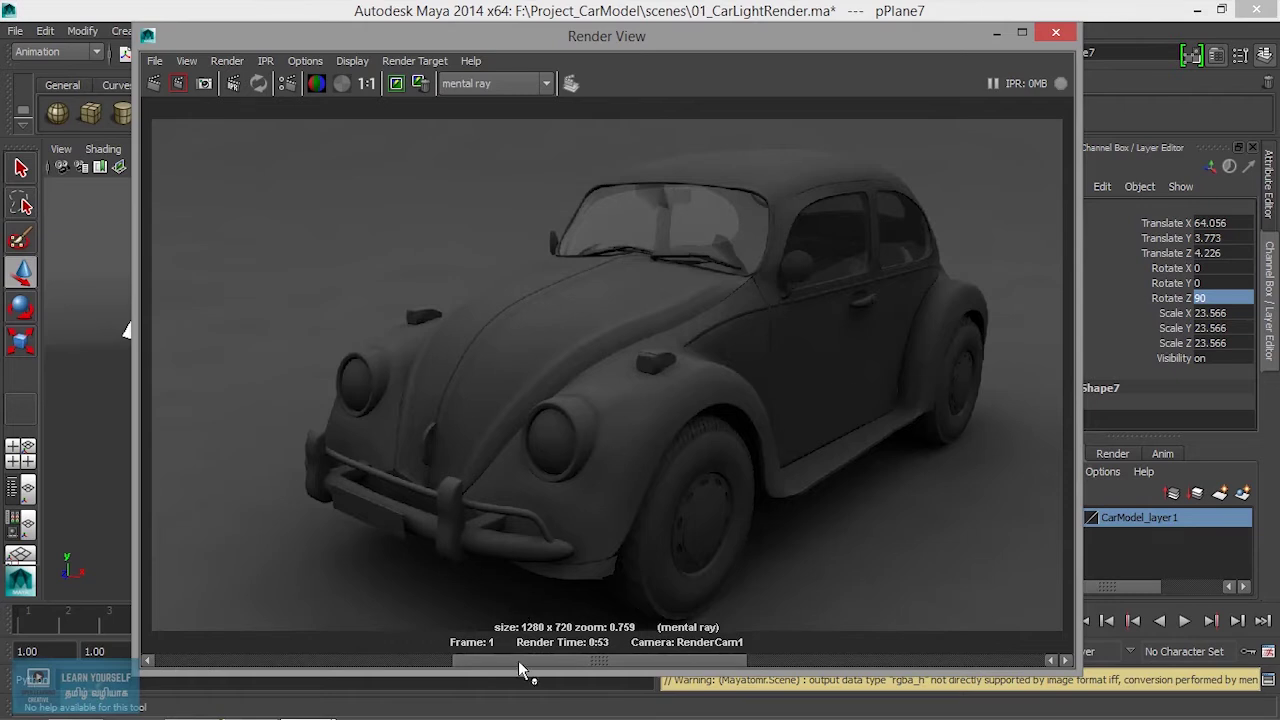
left_click(385, 660)
left_click(350, 660)
left_click(430, 660)
left_click(365, 660)
left_click(362, 662)
left_click(372, 662)
left_click(996, 33)
- Move pPlane7 out to X 147.923 and Z -66.842
left_click_drag(848, 463, 740, 480, "alt")
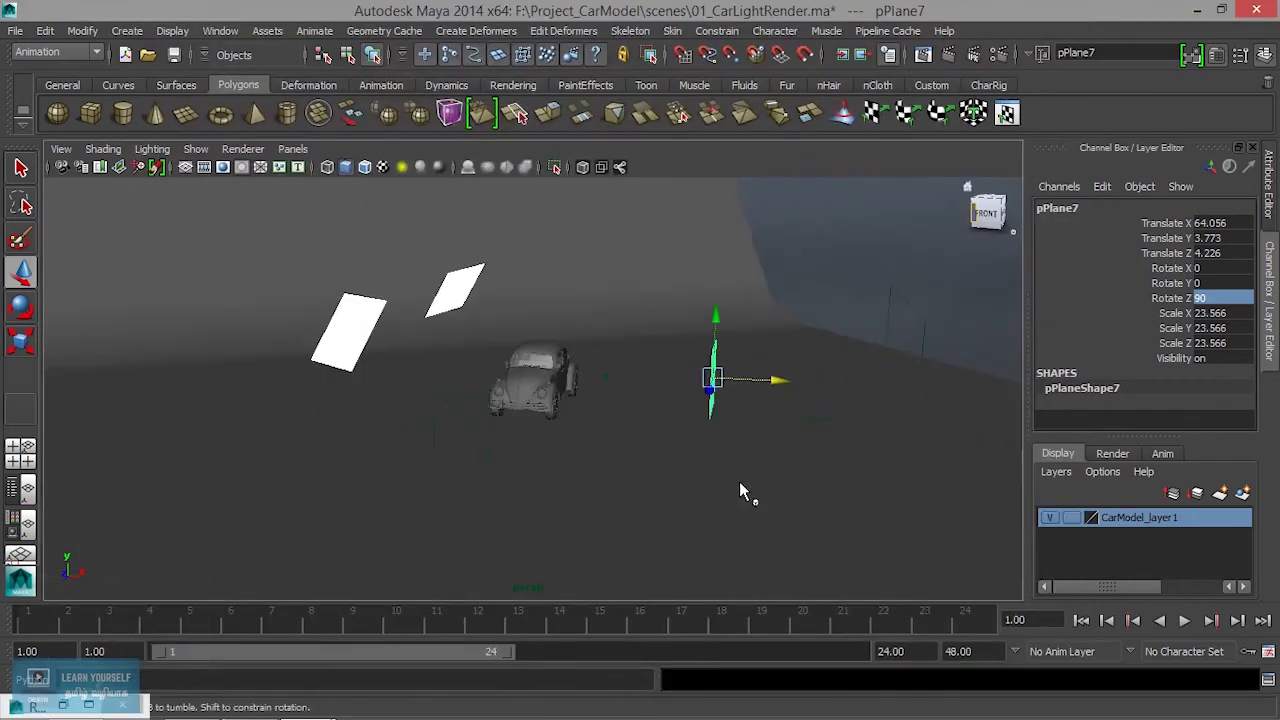
middle_click_drag(740, 480, 931, 503)
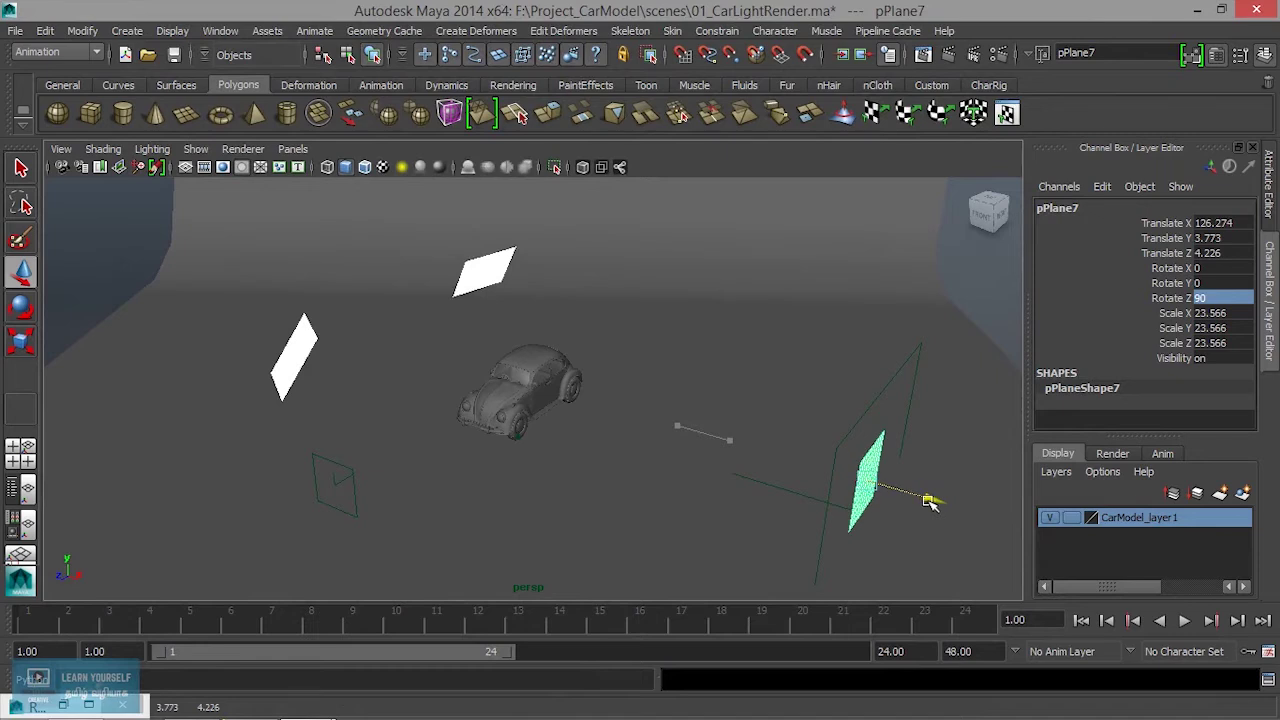
left_click_drag(869, 514, 728, 538, "alt")
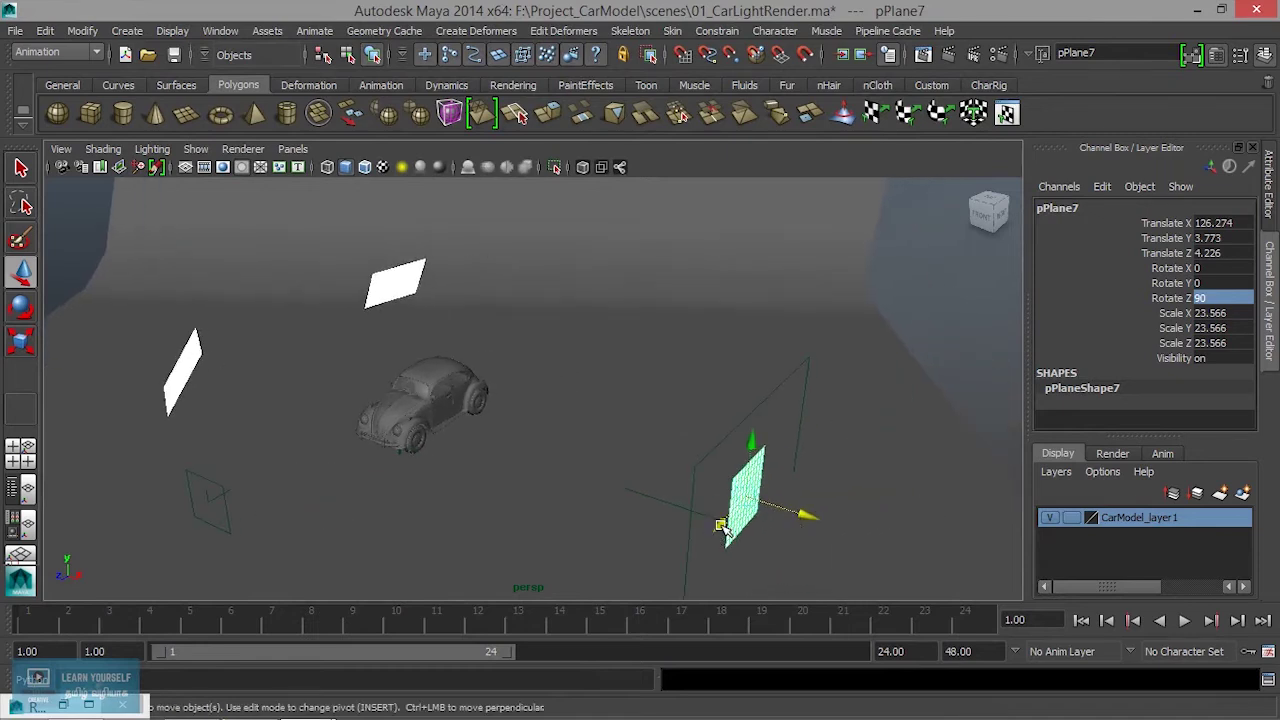
left_click_drag(720, 527, 843, 456)
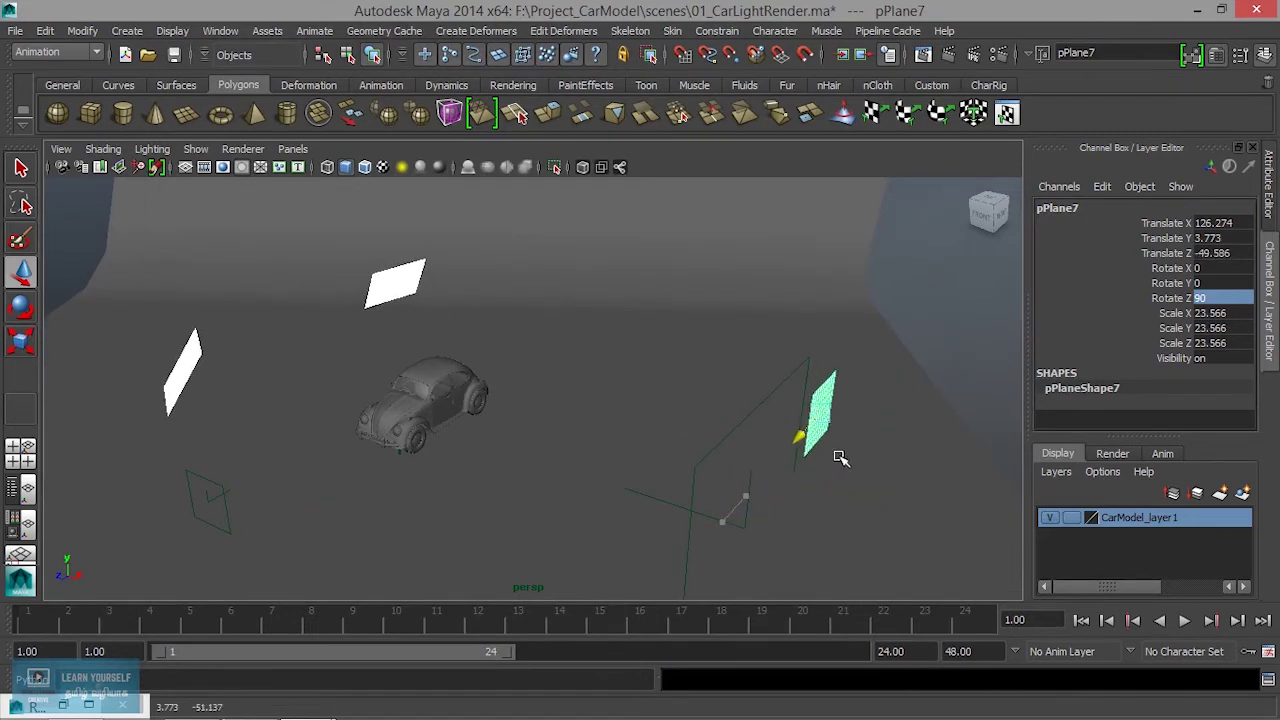
middle_click_drag(893, 423, 921, 455)
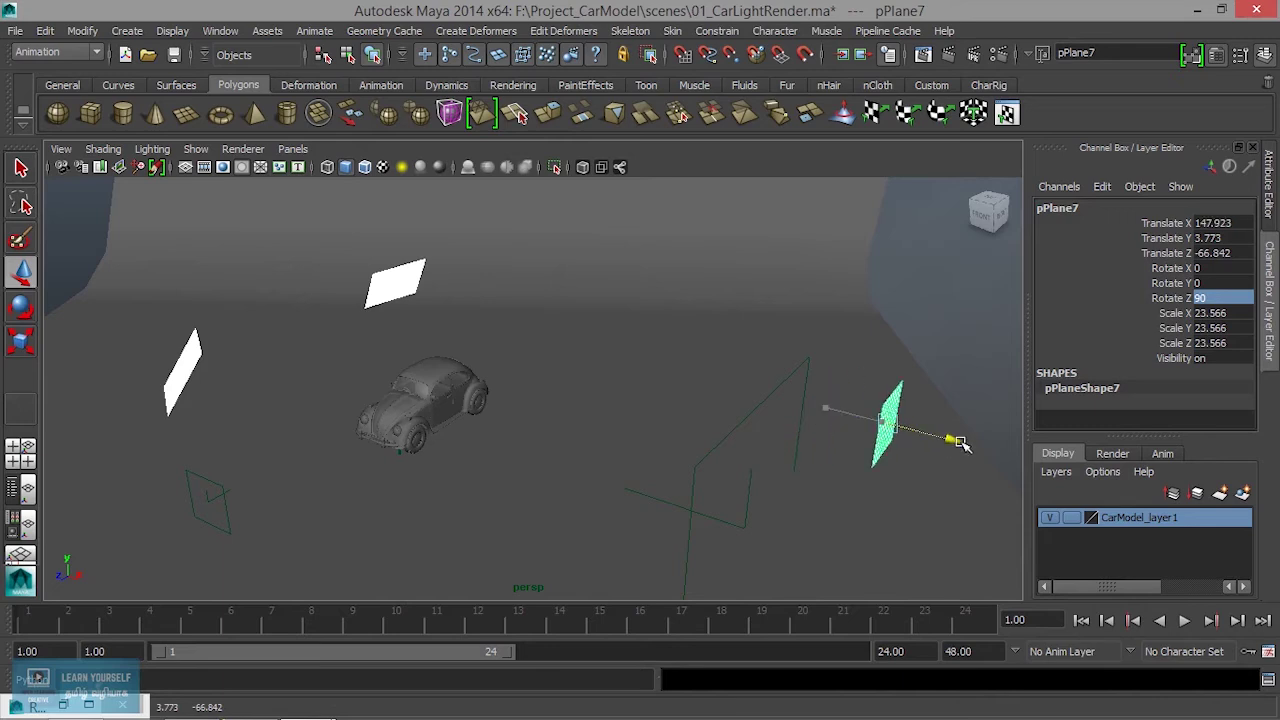
- Tilt pPlane7 to about 22 degrees on Rotate X and 92.856 on Rotate Z
key("e")
mouse_move(874, 491)
left_mouse_down("alt")
mouse_move(763, 500)
mouse_move(749, 474)
left_mouse_up("alt")
mouse_move(676, 571)
left_mouse_down()
mouse_move(686, 585)
mouse_move(781, 573)
mouse_move(791, 558)
left_mouse_up()
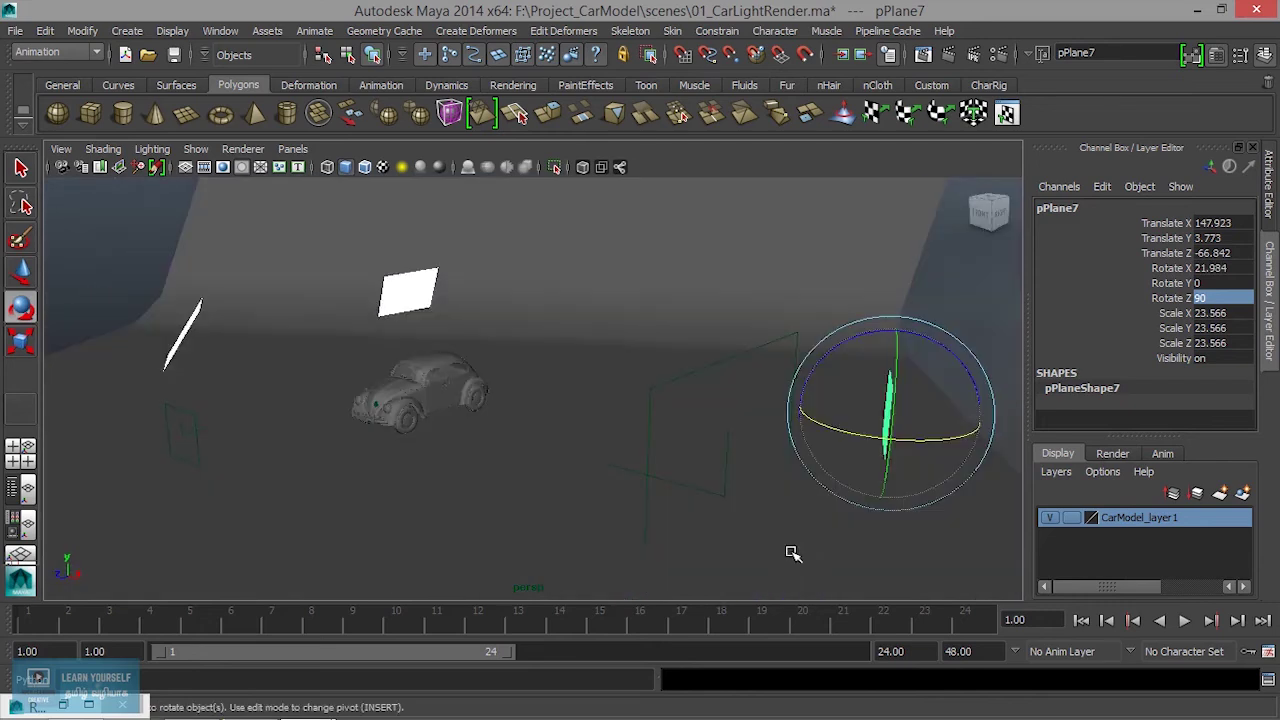
left_click_drag(926, 341, 920, 341)
- Review the render with the repositioned pPlane7 from the car's front-left, then open Create > Lights
mouse_move(680, 422)
left_mouse_down("alt")
mouse_move(523, 446)
mouse_move(554, 460)
left_mouse_up("alt")
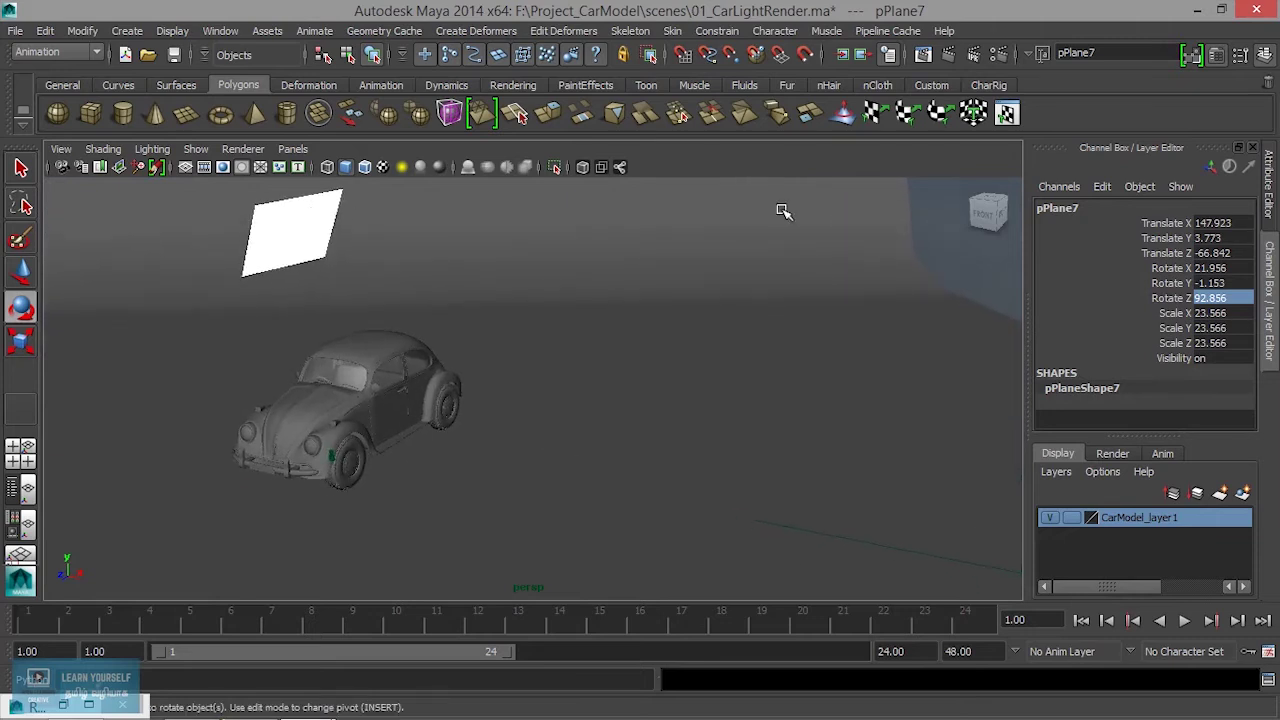
left_click(922, 54)
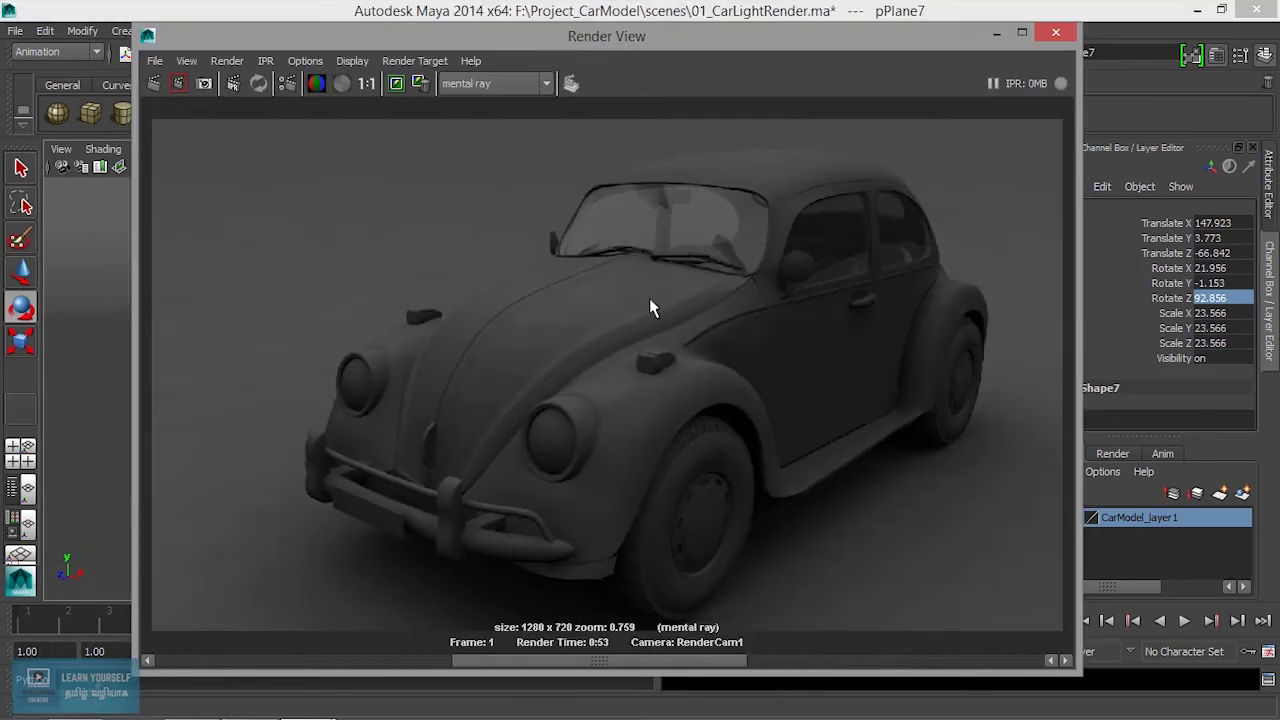
left_click(996, 36)
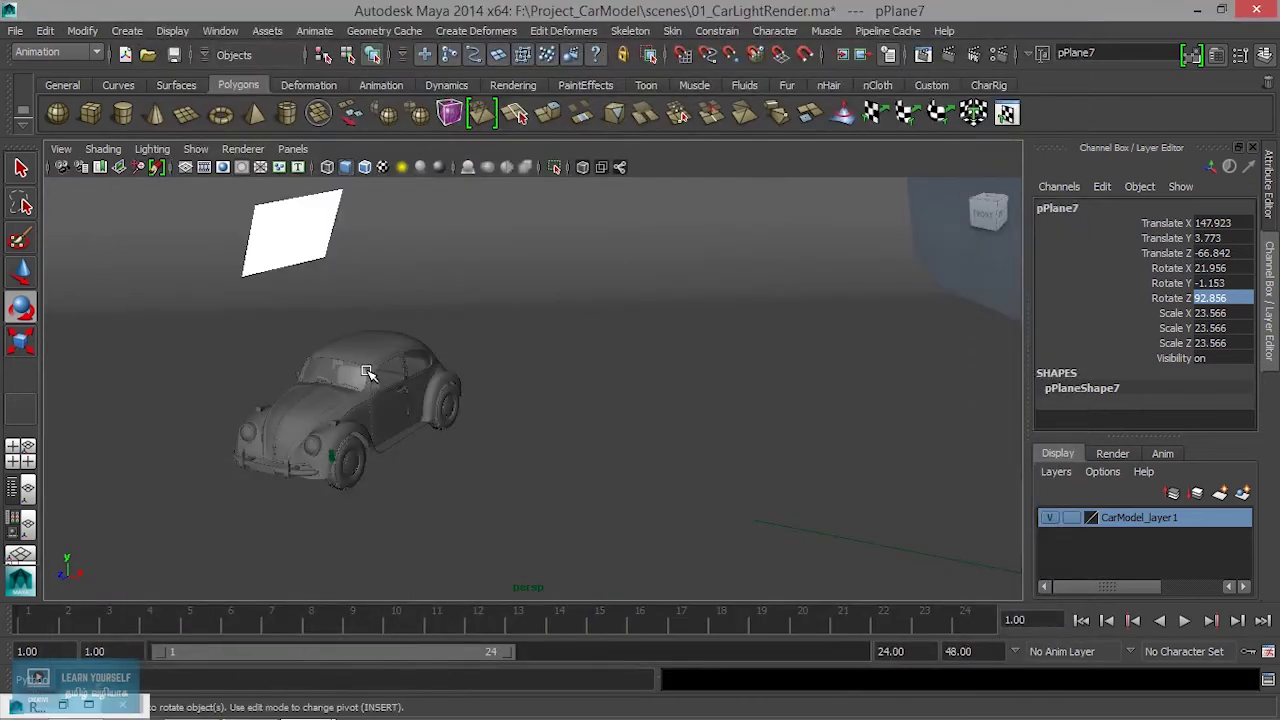
left_click(139, 36)
mouse_move(160, 111)
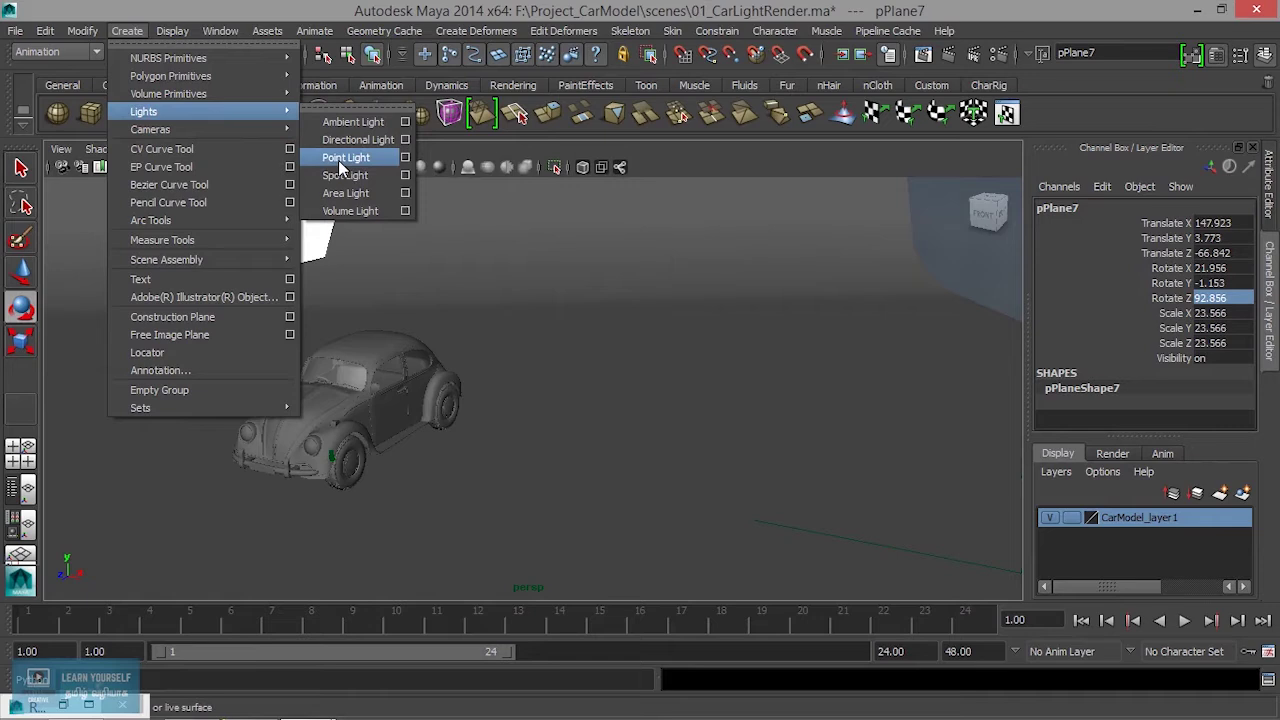
- Add a spot light and aim it down at the car by looking through it
left_click(341, 181)
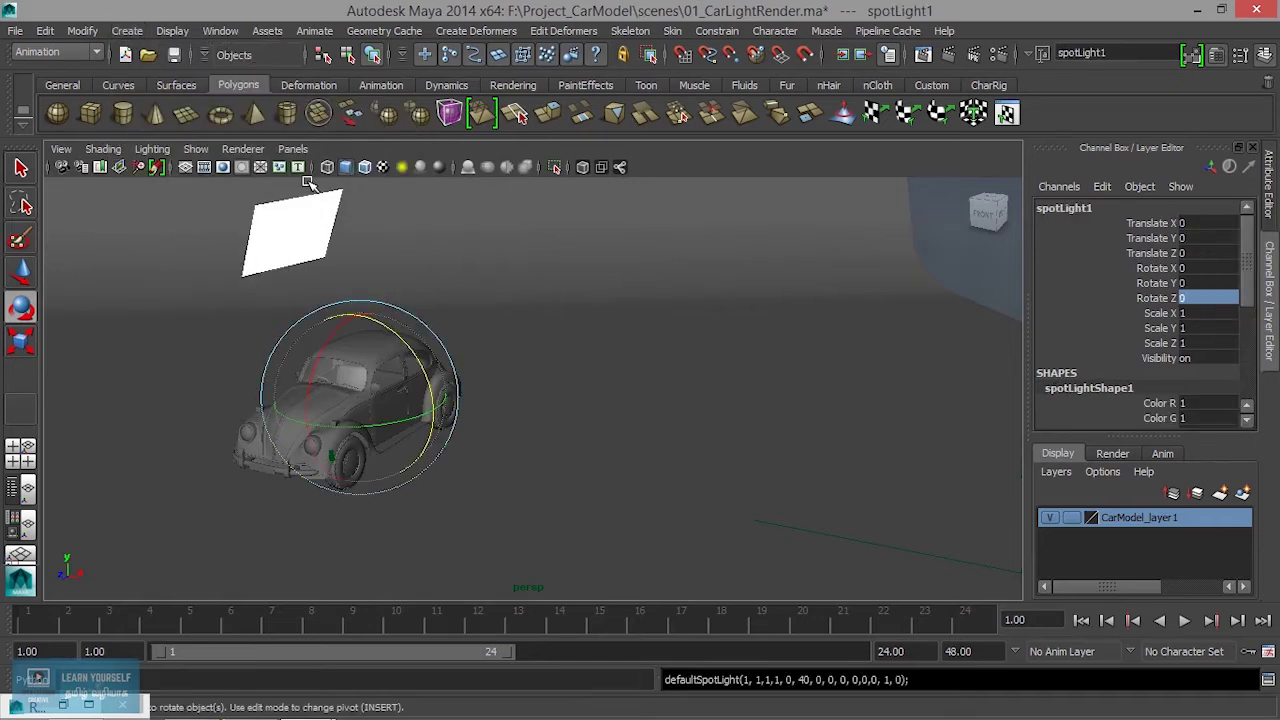
left_click(293, 149)
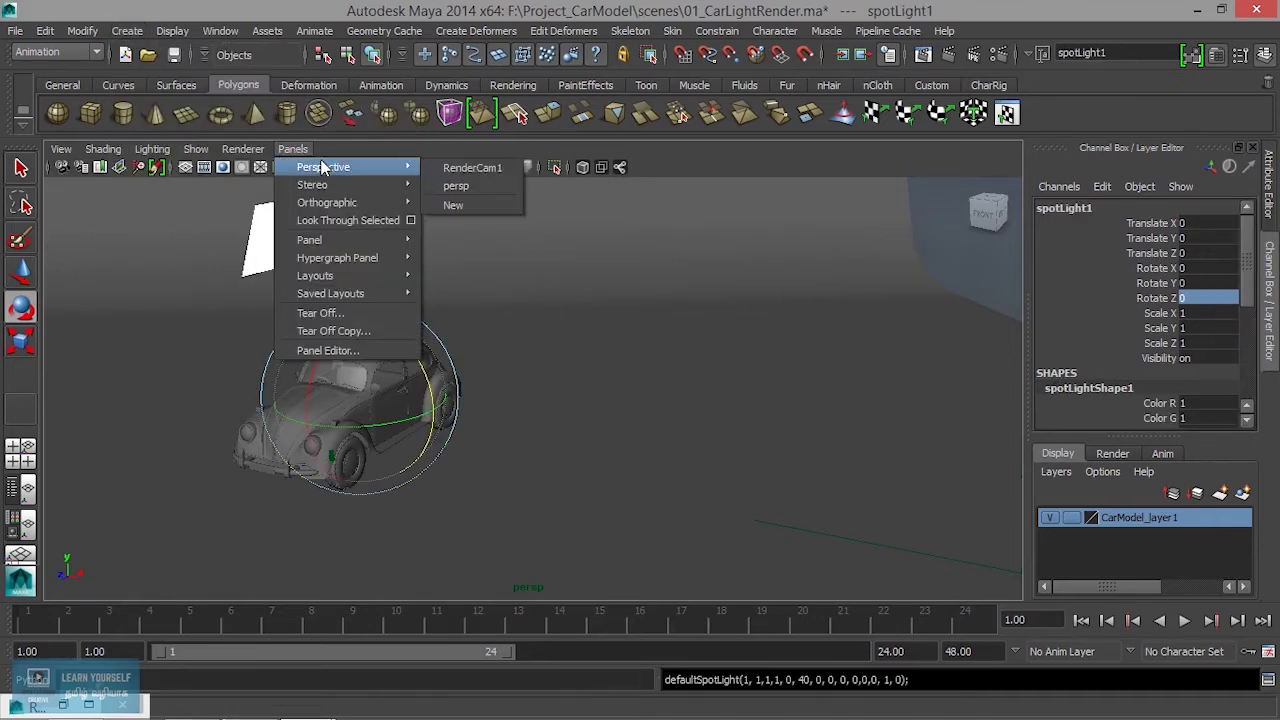
left_click(340, 220)
scroll(468, 433, "down", 3)
scroll(468, 433, "down", 3)
scroll(468, 433, "down", 3)
mouse_move(488, 407)
left_mouse_down("alt")
mouse_move(443, 443)
mouse_move(500, 354)
mouse_move(517, 354)
mouse_move(506, 346)
mouse_move(500, 369)
left_mouse_up("alt")
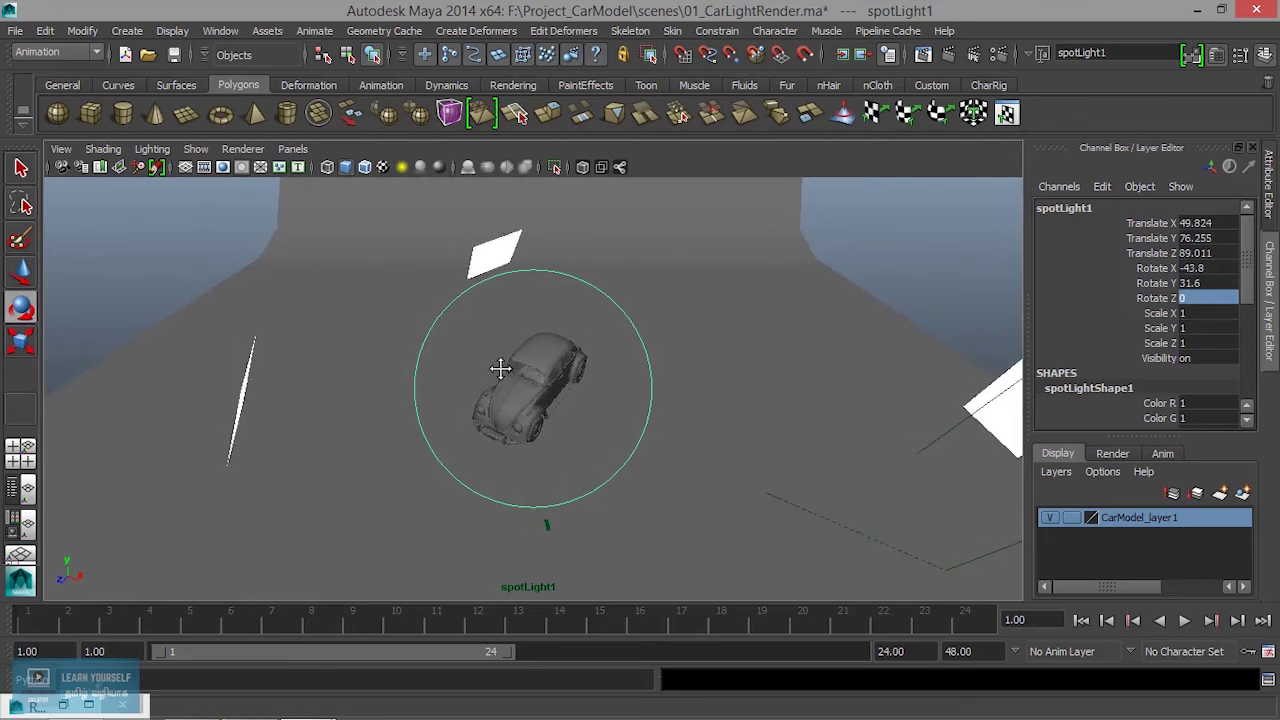
- Return to the persp camera and scale the spot light up to 3.652
left_click(296, 149)
mouse_move(323, 167)
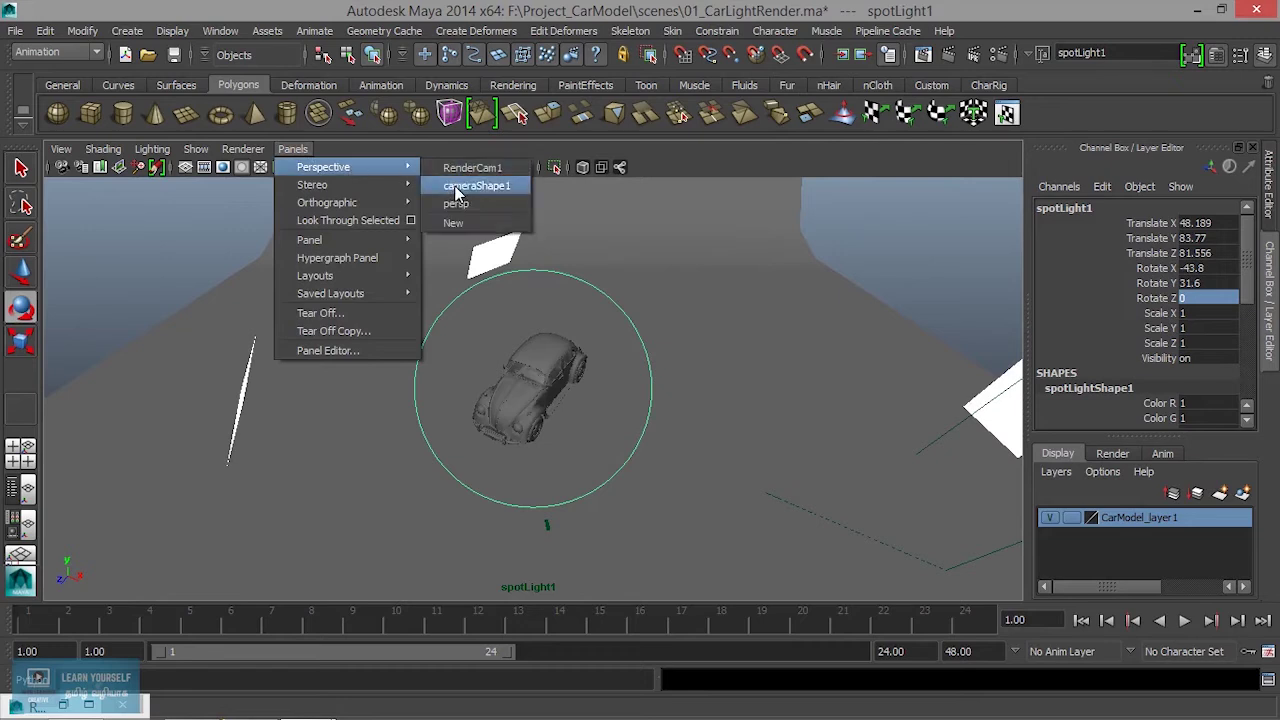
left_click(456, 200)
left_click_drag(591, 366, 602, 372, "alt")
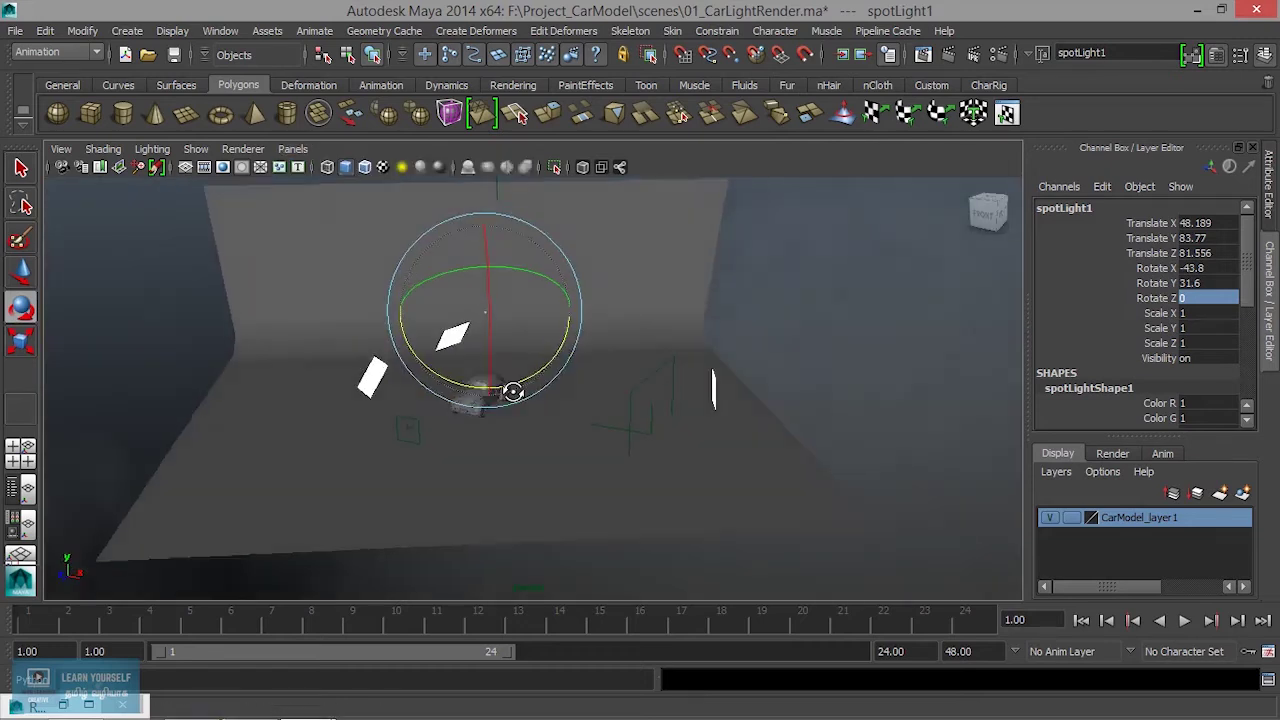
key("r")
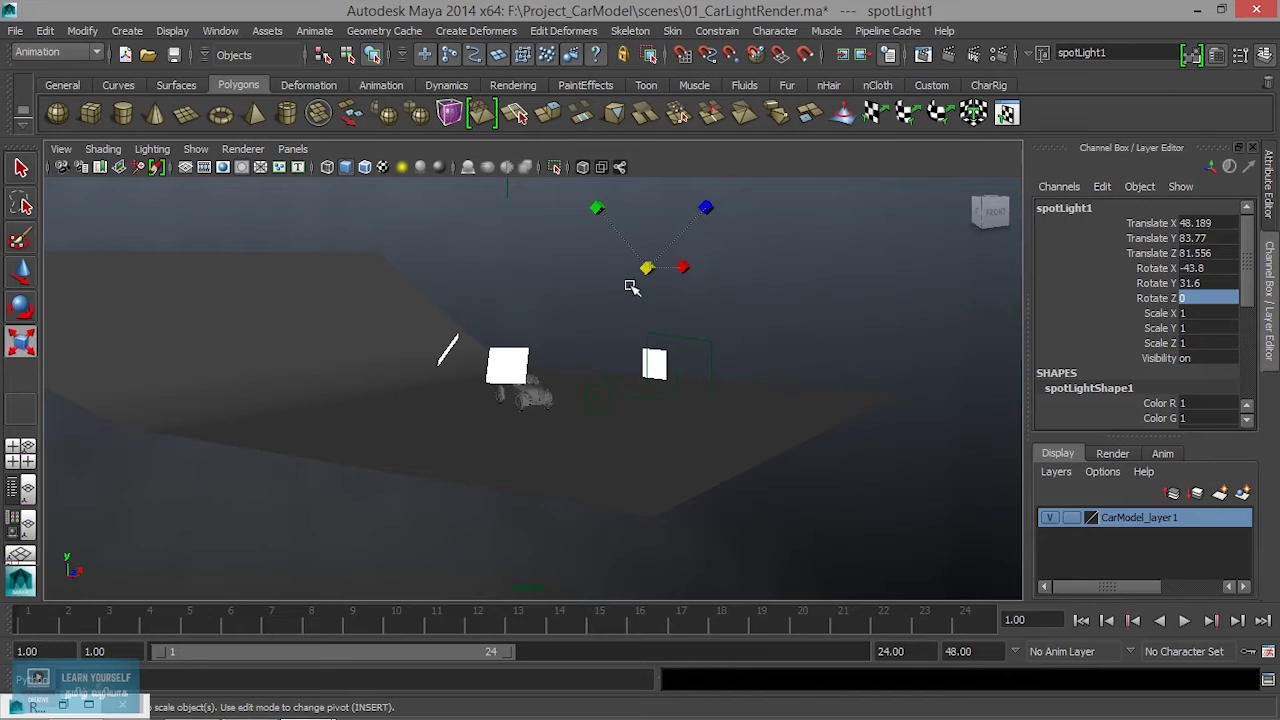
mouse_move(648, 268)
left_mouse_down()
mouse_move(663, 320)
mouse_move(637, 357)
left_mouse_up()
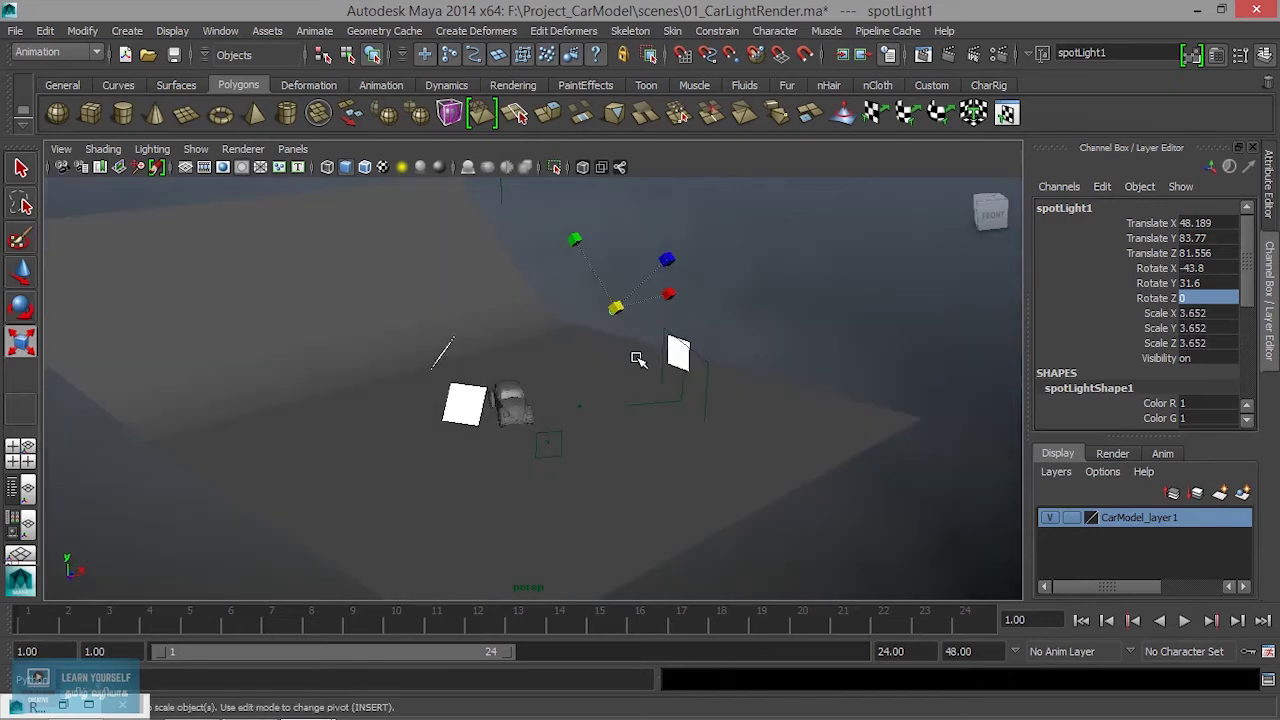
- Check the spot light's view, reframe car and planes in persp, and show spotLightShape1's attributes
left_click(293, 149)
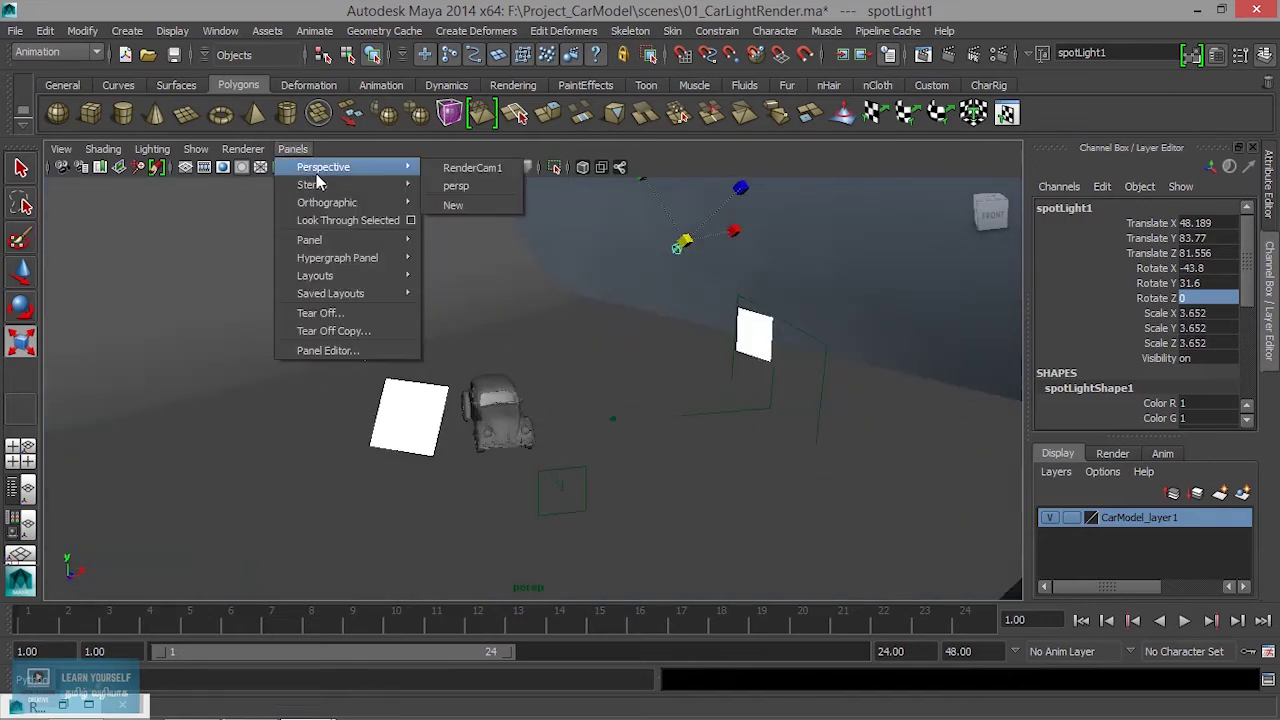
left_click(318, 222)
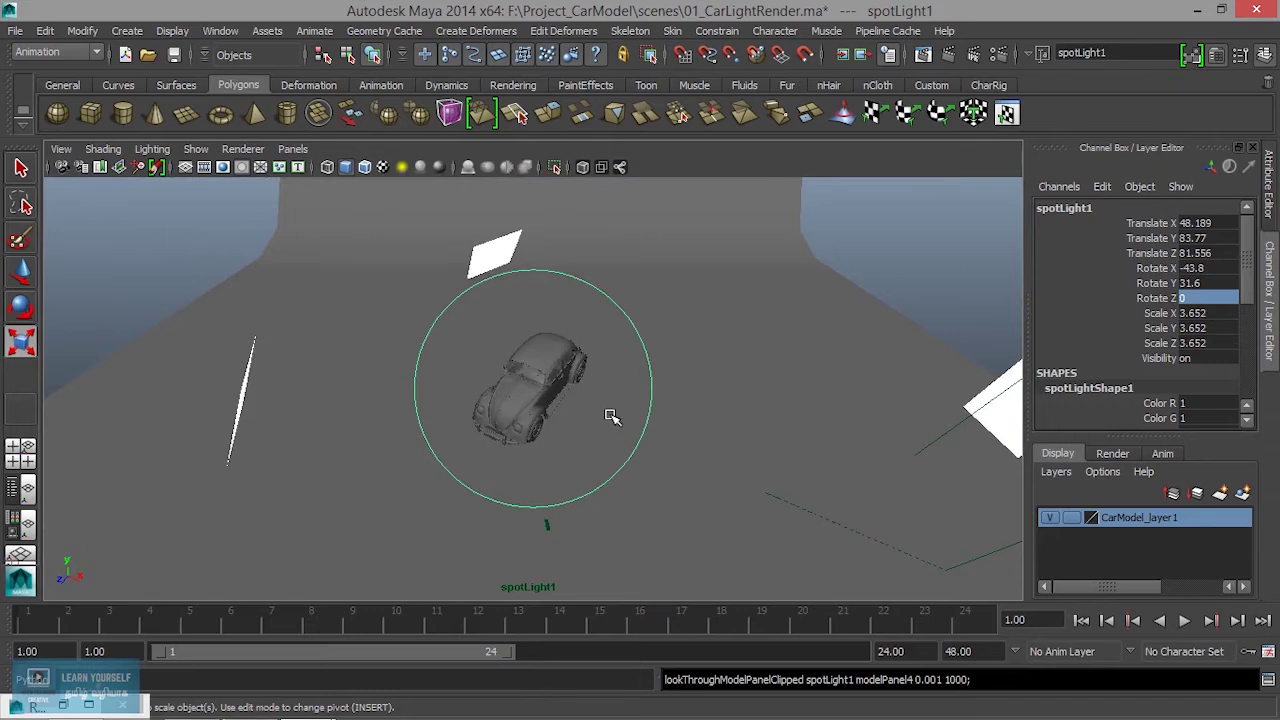
left_click(293, 149)
mouse_move(323, 167)
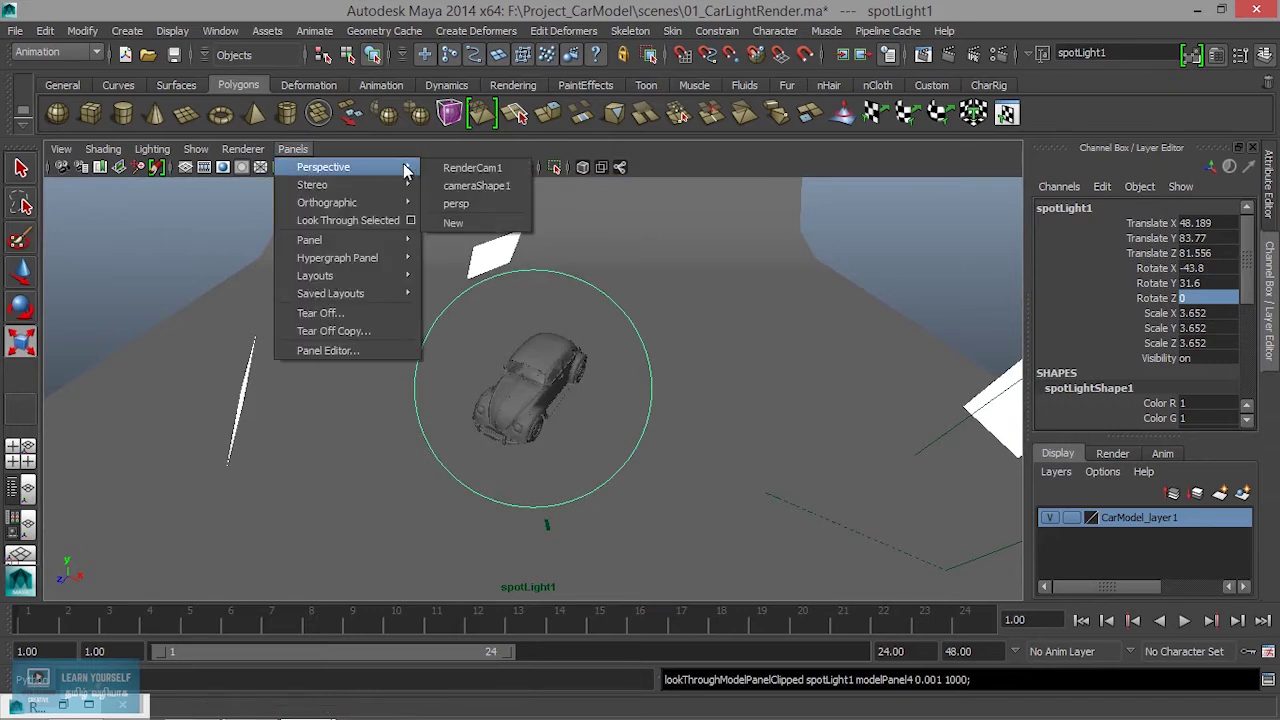
left_click(469, 204)
left_click_drag(554, 346, 506, 331, "alt")
right_click_drag(506, 331, 640, 380, "alt")
mouse_move(640, 380)
left_mouse_down("alt")
mouse_move(531, 474)
mouse_move(637, 431)
left_mouse_up("alt")
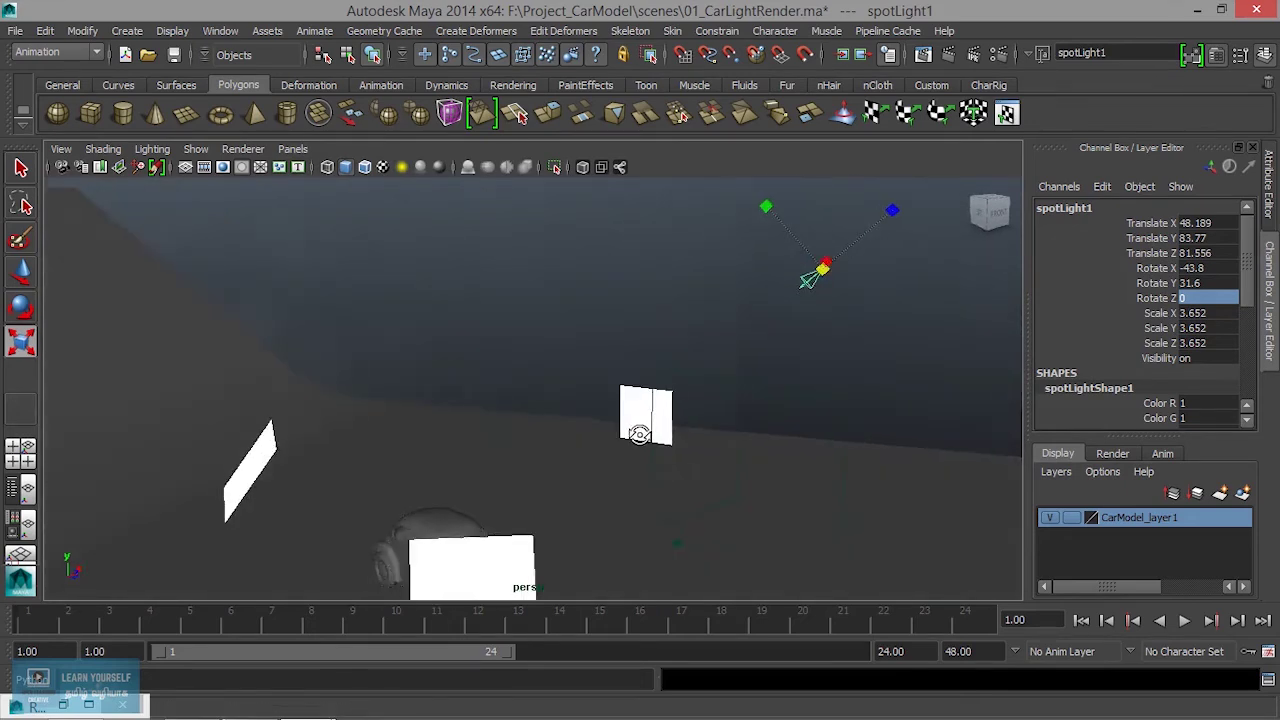
right_click_drag(637, 431, 529, 449, "alt")
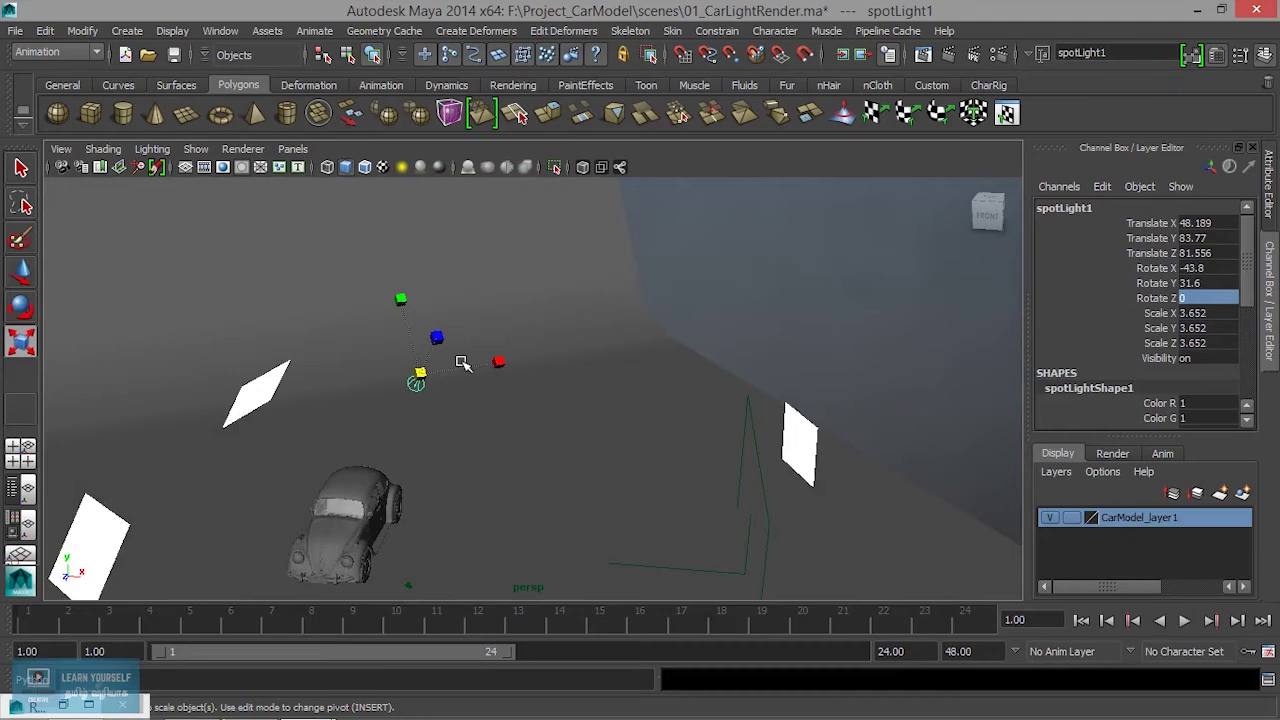
key("ctrl+a")
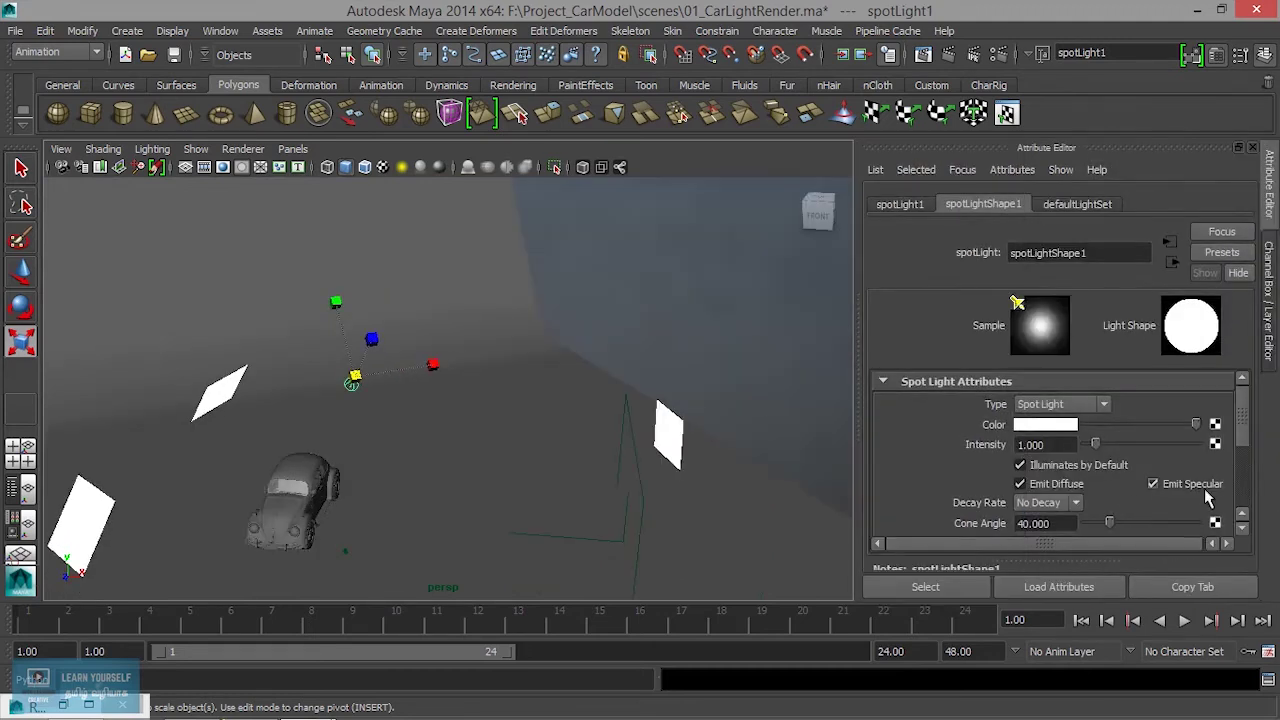
- Keep the previous image, re-render the car lit by spotLight1 in mental ray, then minimize Render View
mouse_move(534, 503)
left_mouse_down("alt")
mouse_move(716, 359)
mouse_move(557, 517)
left_mouse_up("alt")
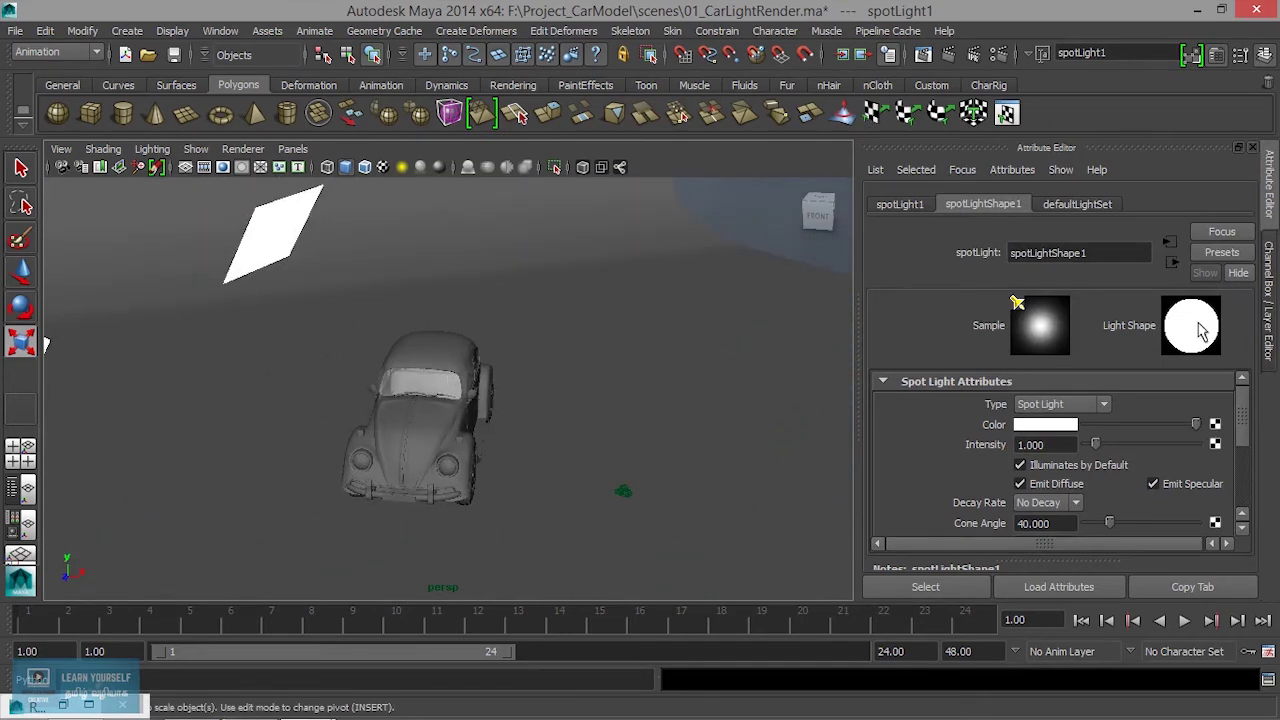
left_click(845, 57)
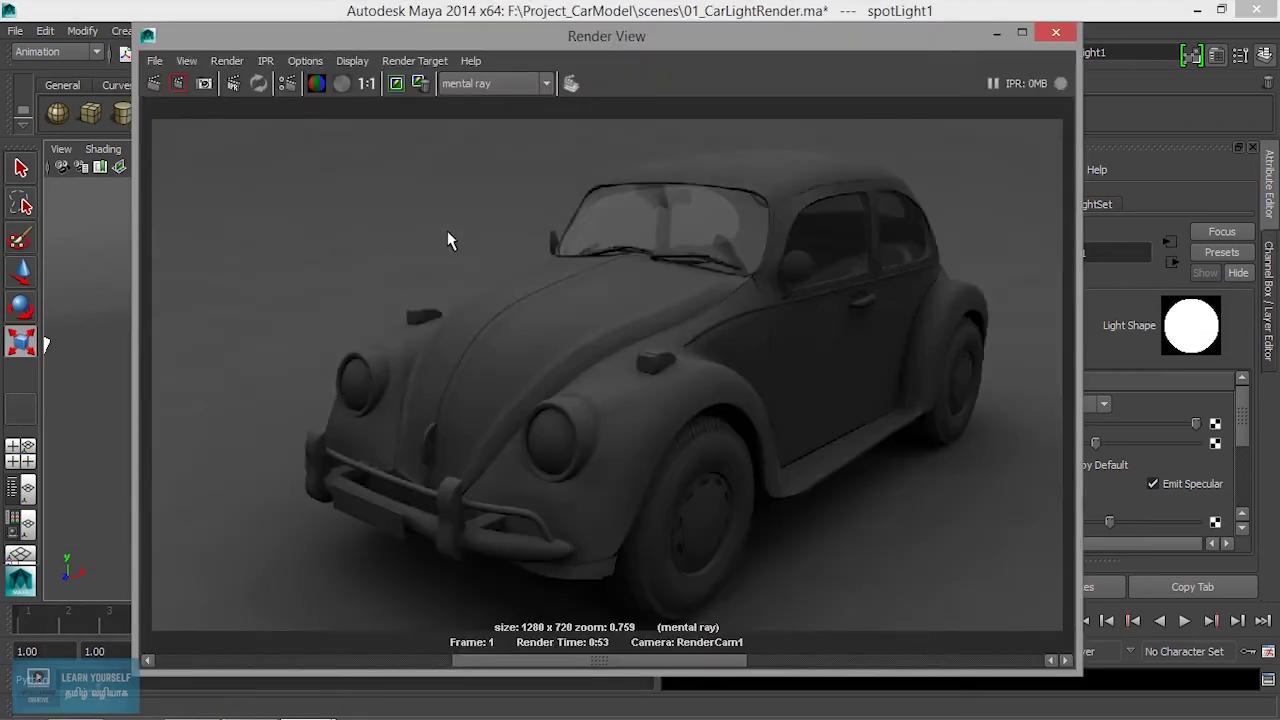
left_click(397, 88)
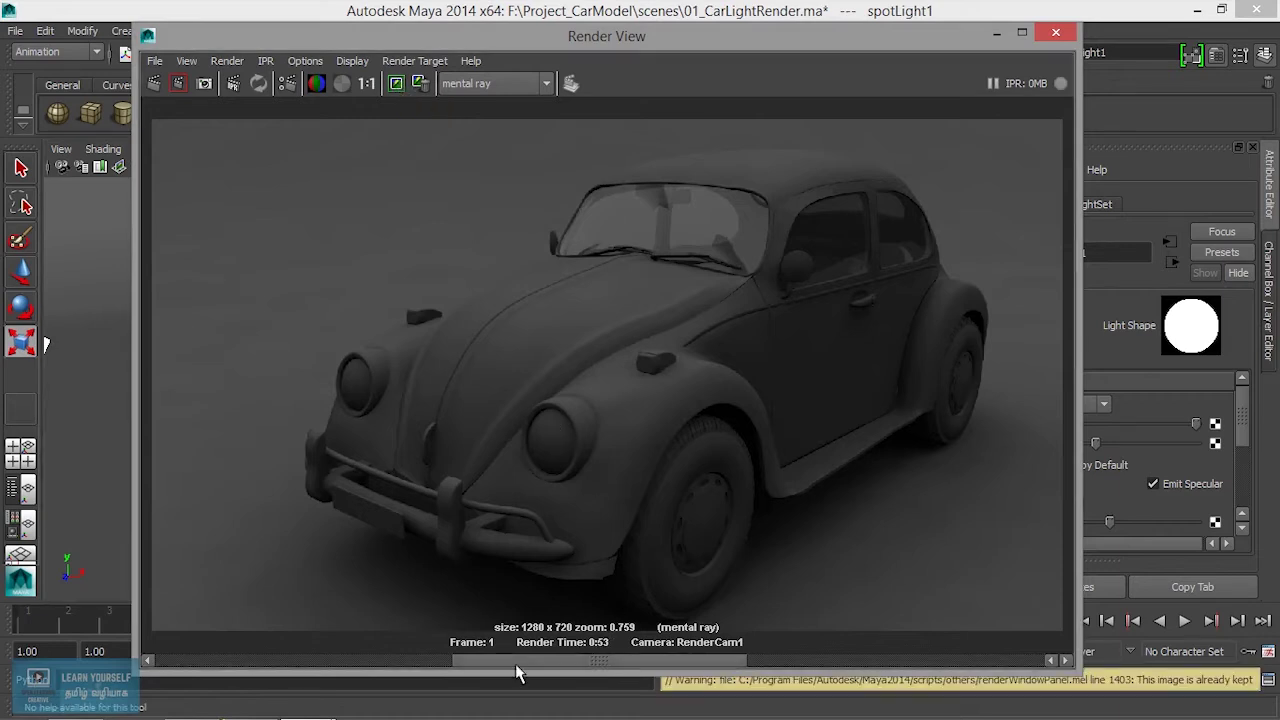
left_click_drag(588, 662, 321, 664)
left_click(400, 84)
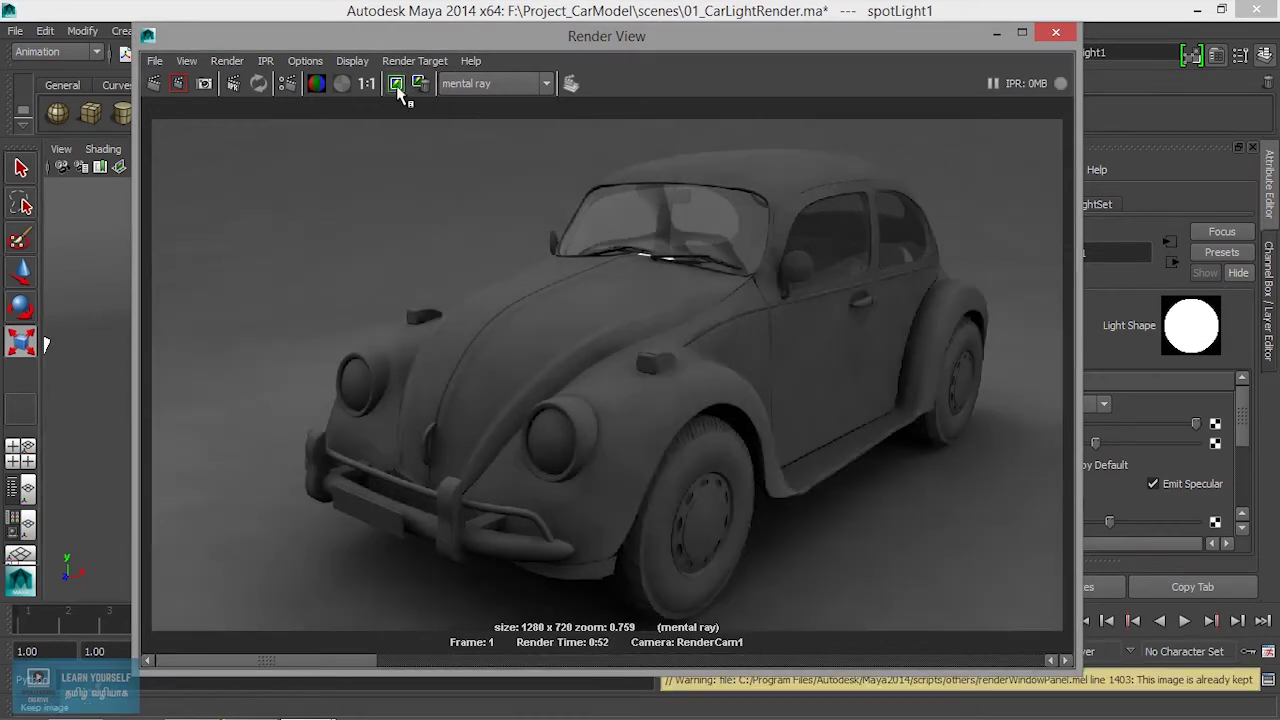
left_click(153, 84)
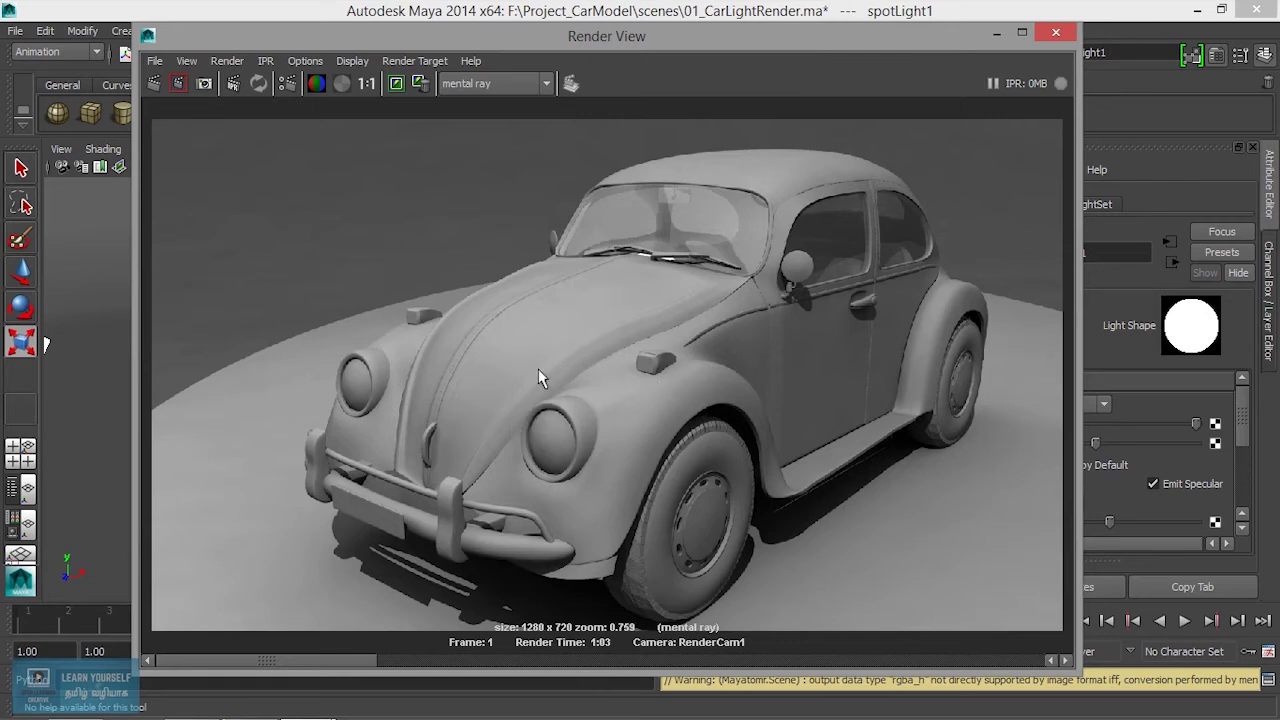
left_click(995, 37)
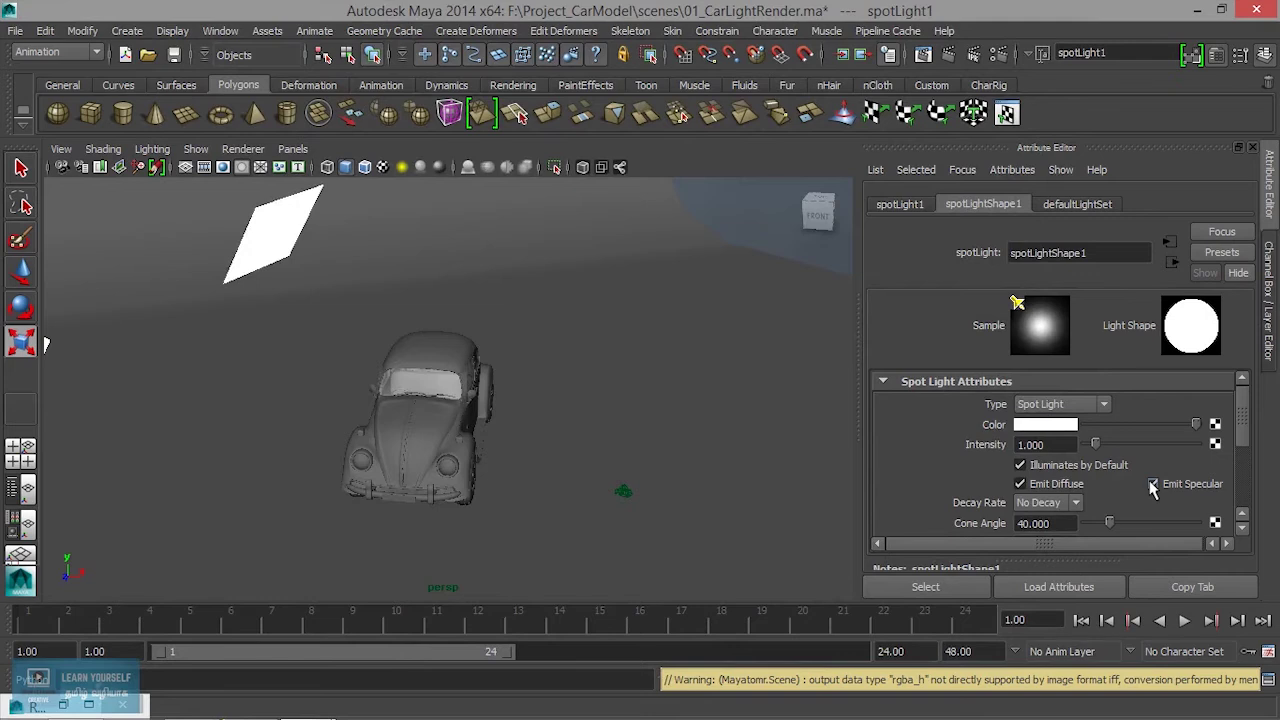
- Turn off Emit Specular, set spotLight1 intensity to 0.6, and look through the spotlight
left_click(1153, 484)
left_click(1030, 444)
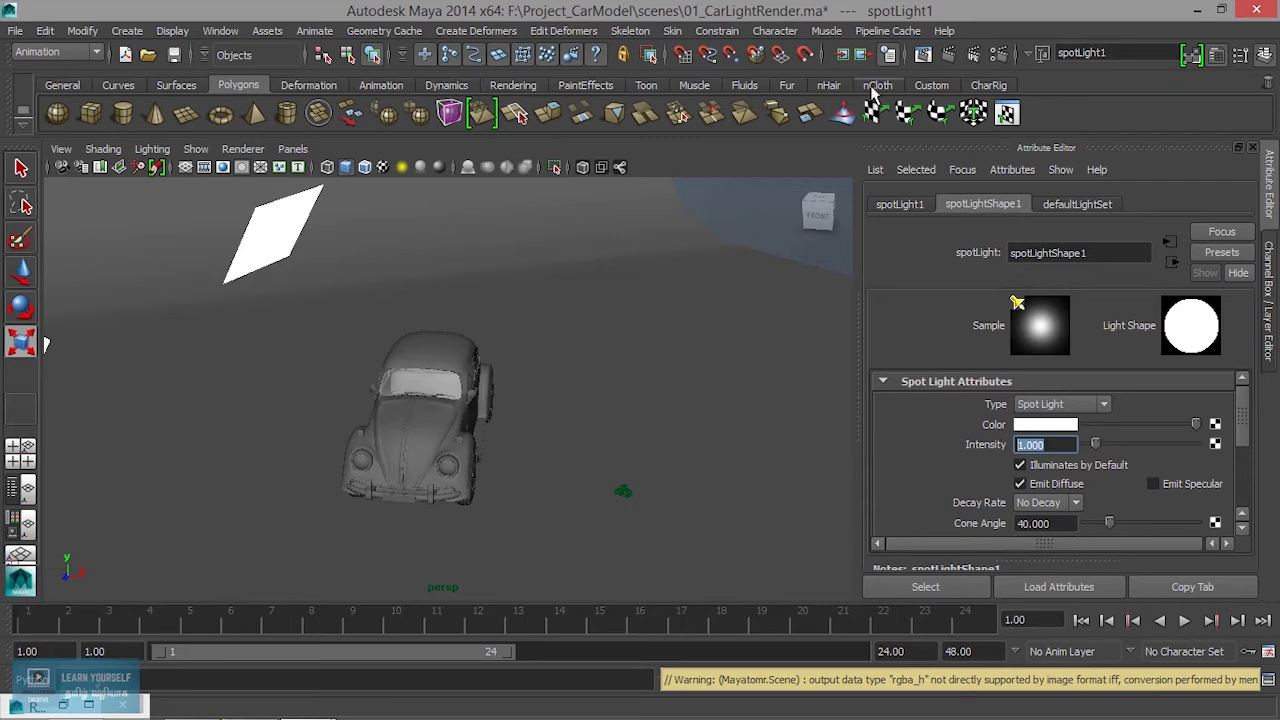
left_click(921, 55)
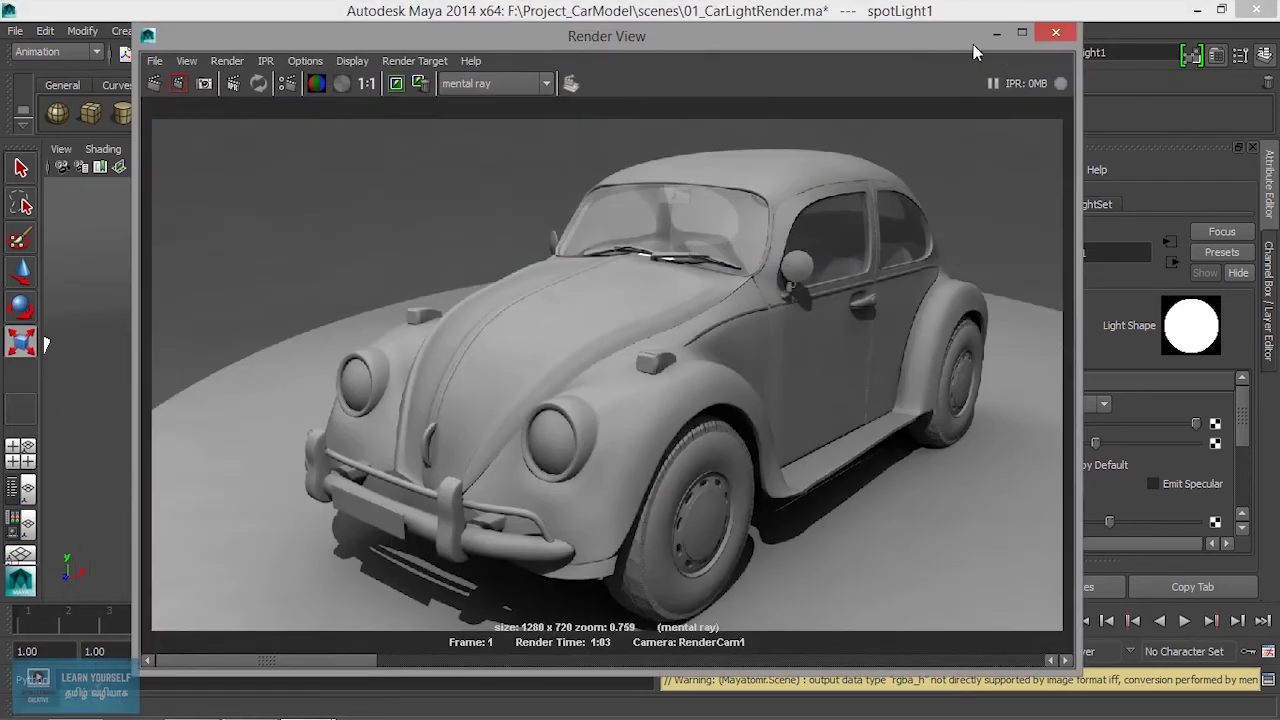
left_click(994, 33)
type(".6")
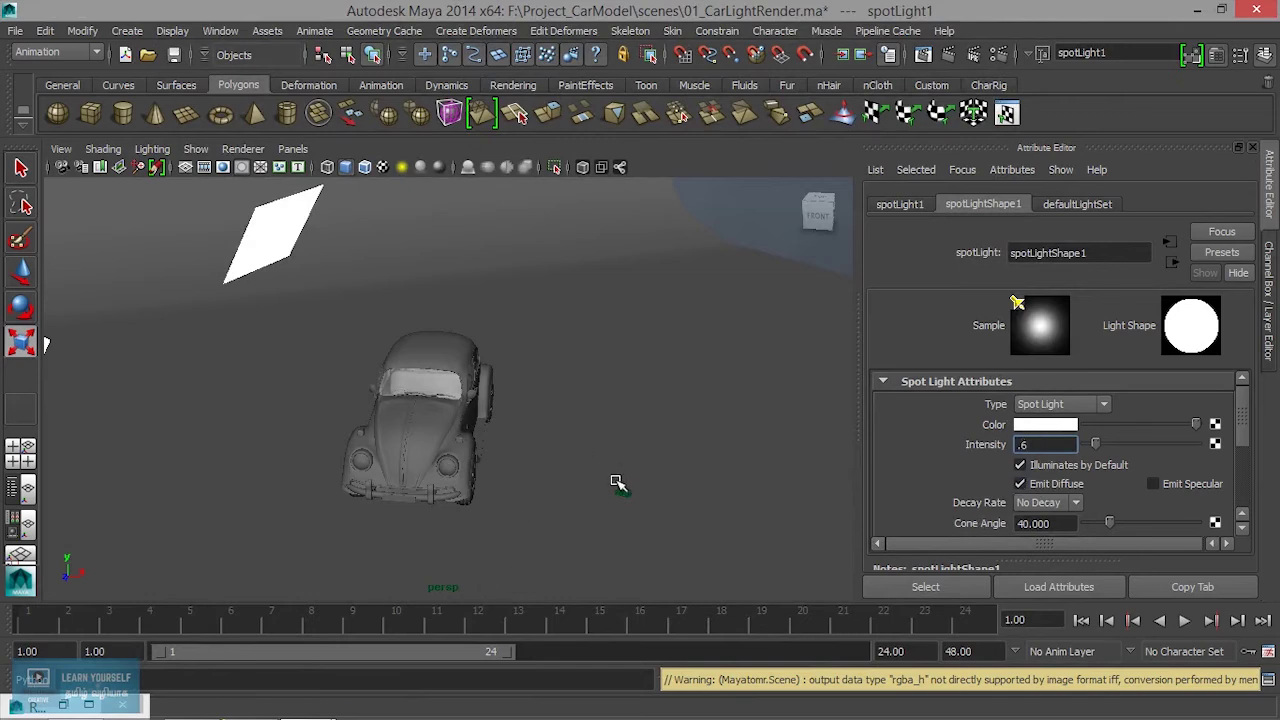
scroll(621, 475, "up", 2)
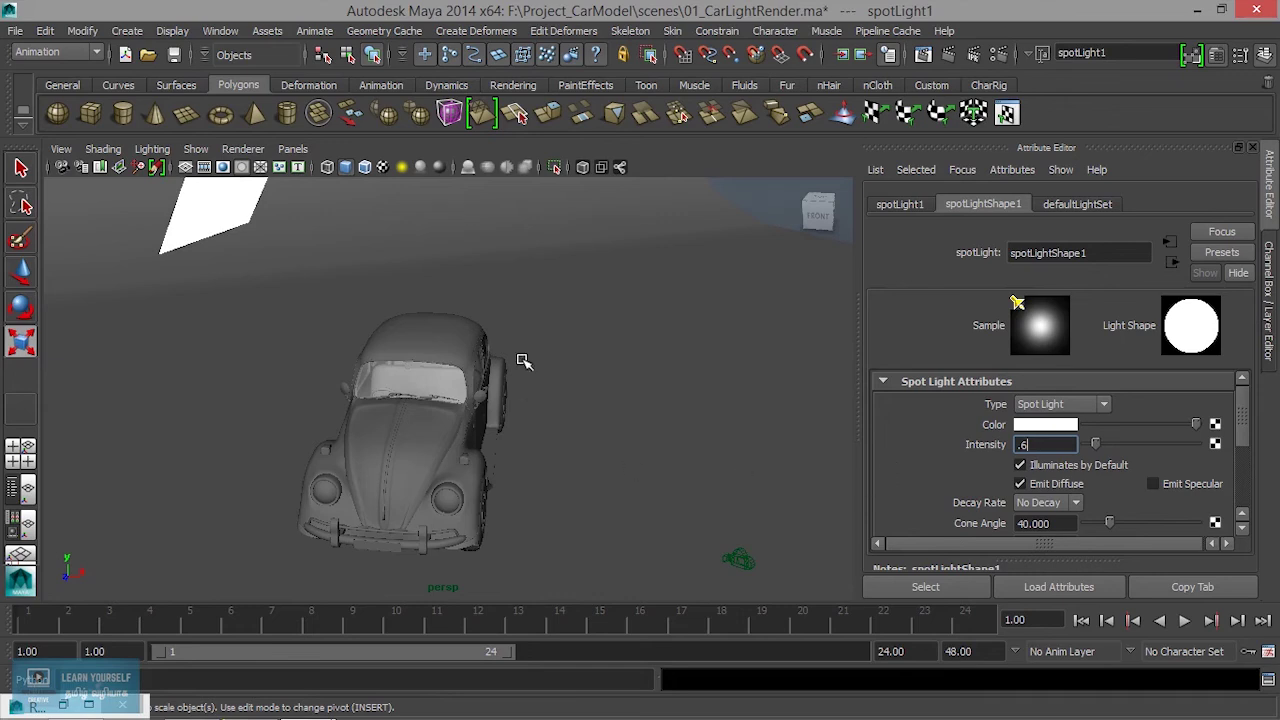
left_click(292, 149)
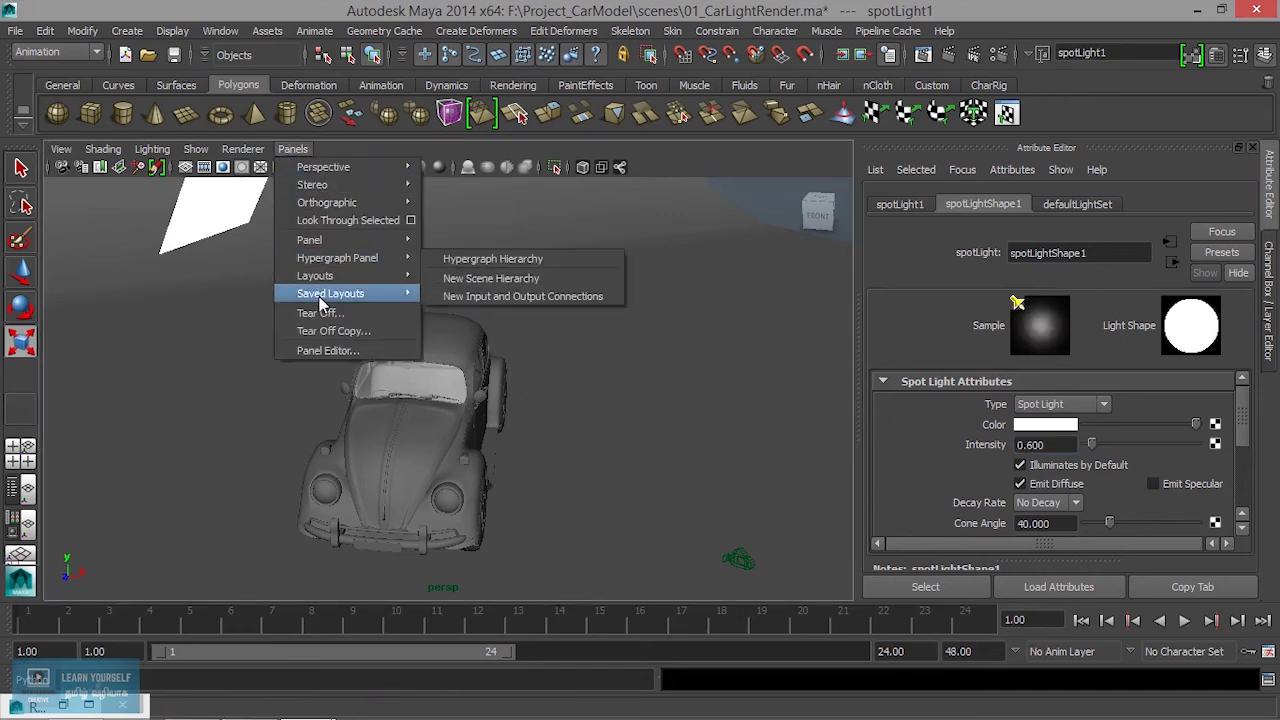
left_click(340, 220)
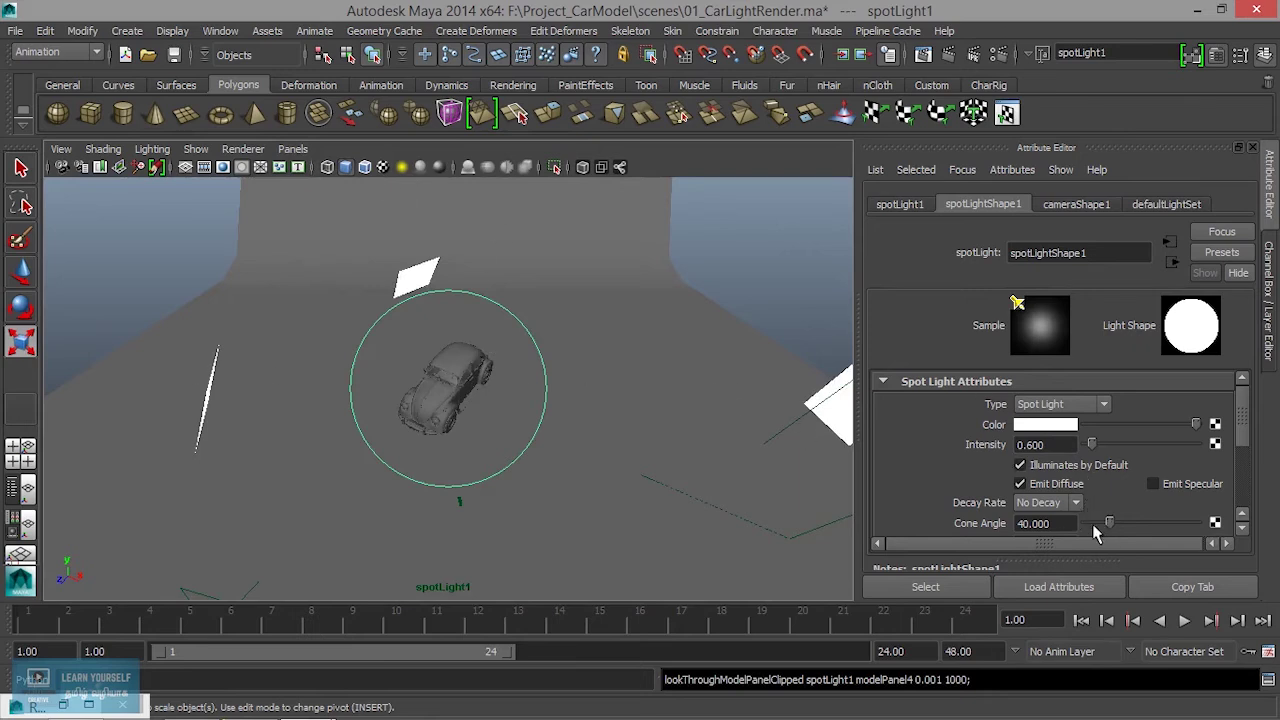
- Widen spotLight1's cone angle to about 78.656, comparing against the render
left_click_drag(1112, 530, 1130, 533)
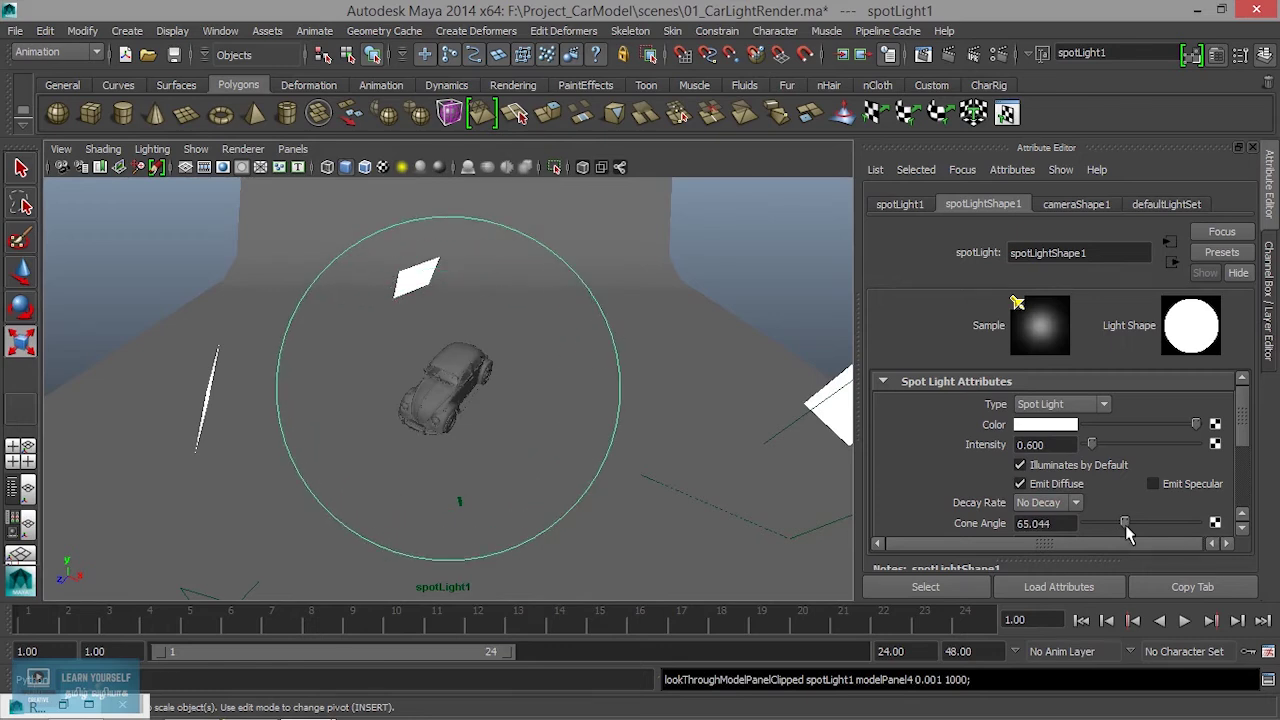
left_click(923, 54)
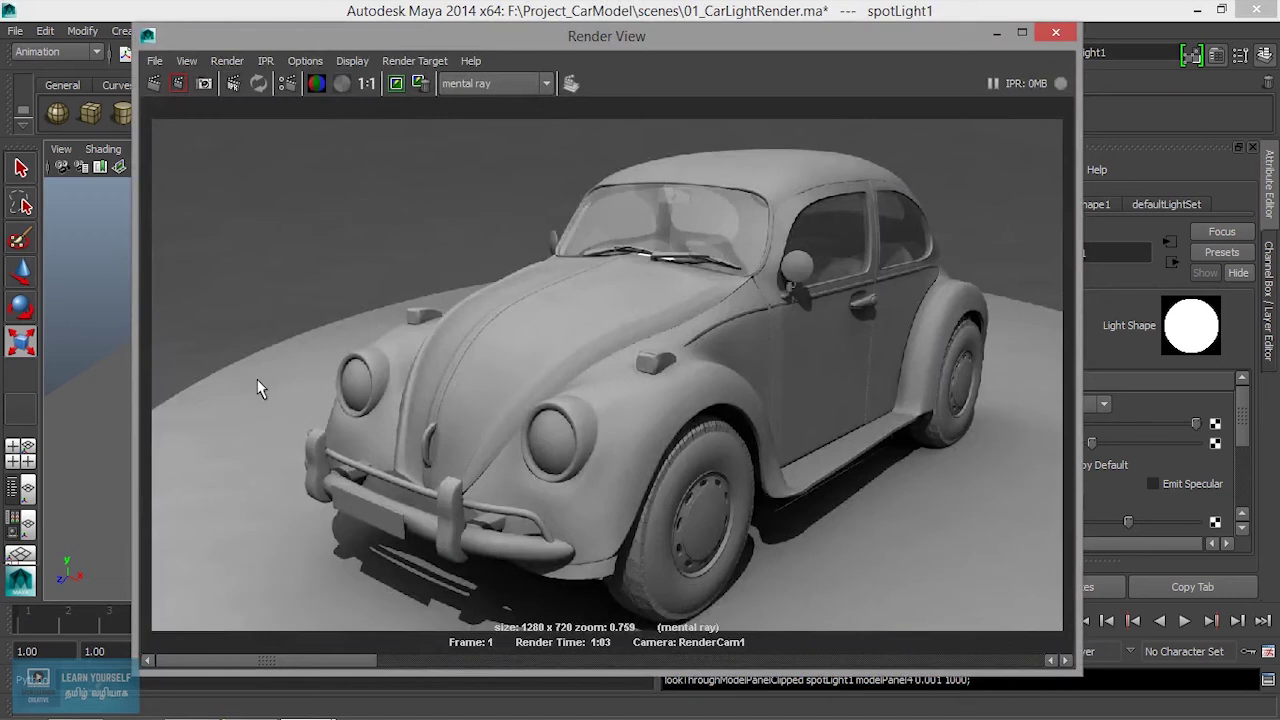
left_click(1000, 33)
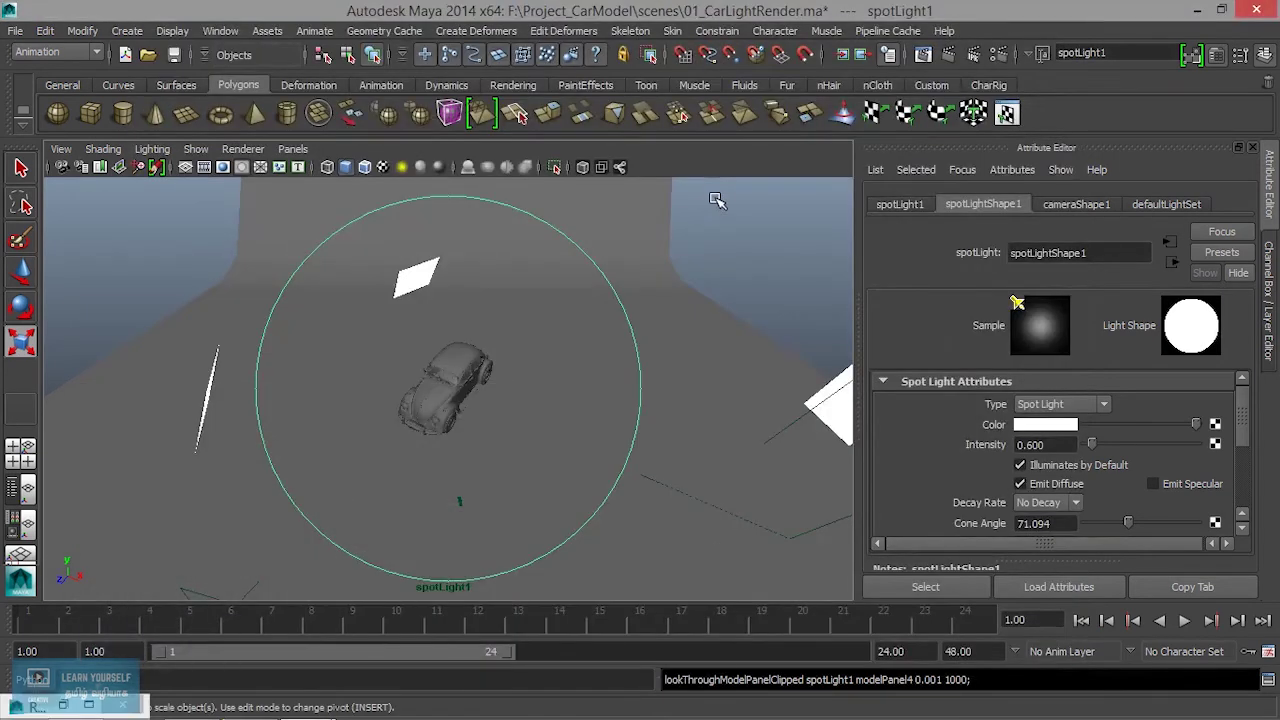
left_click_drag(1131, 527, 1136, 527)
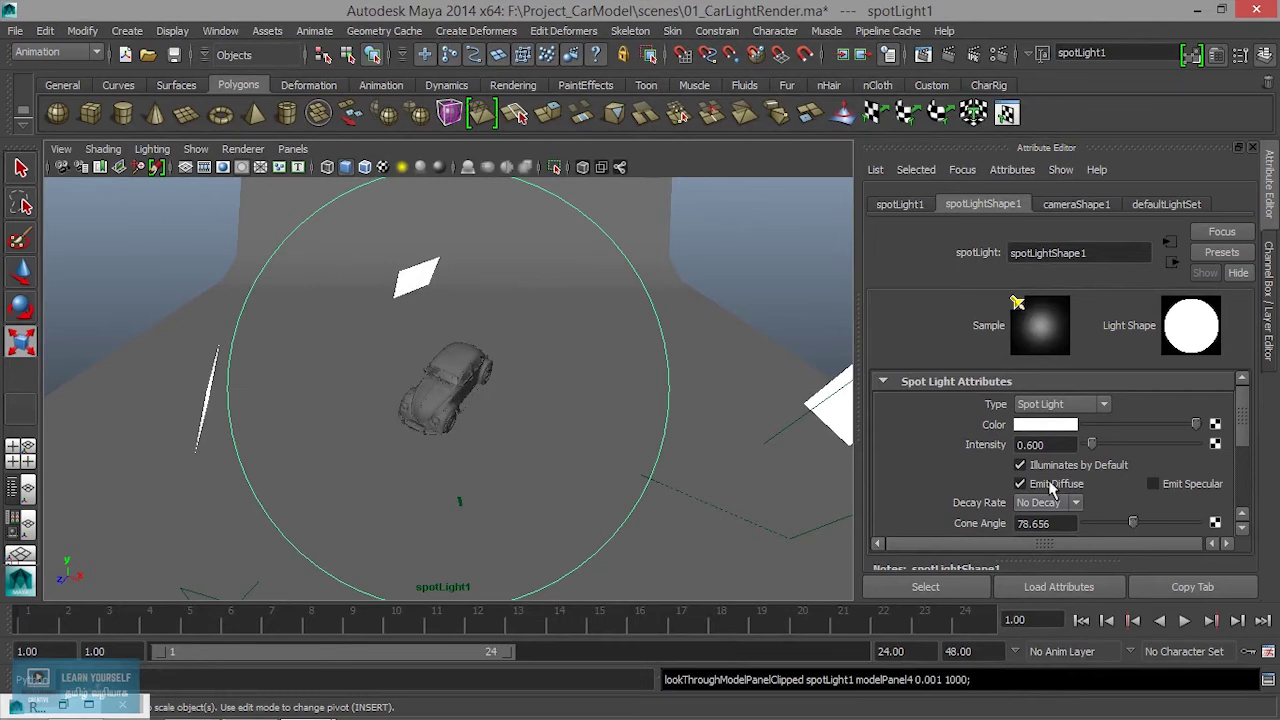
left_click(923, 54)
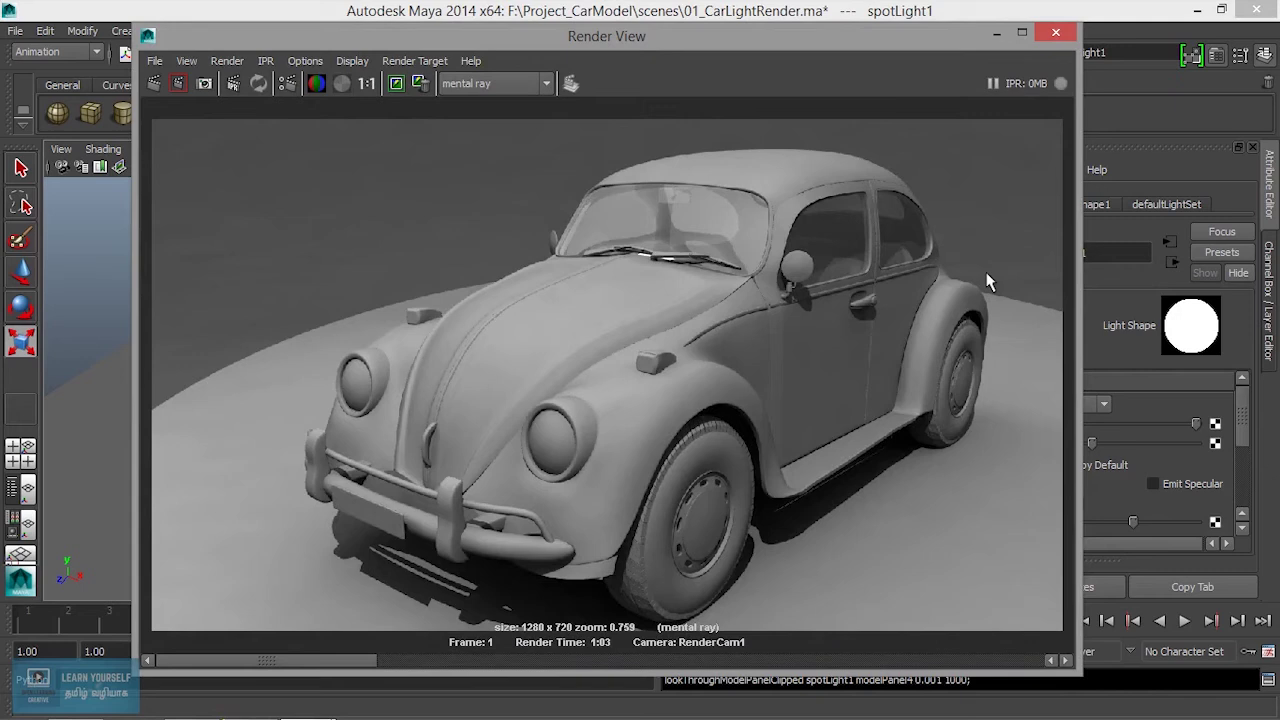
left_click(997, 35)
- Set the spotlight intensity to 0.4 and select the current view's camera
left_click_drag(1045, 444, 975, 445)
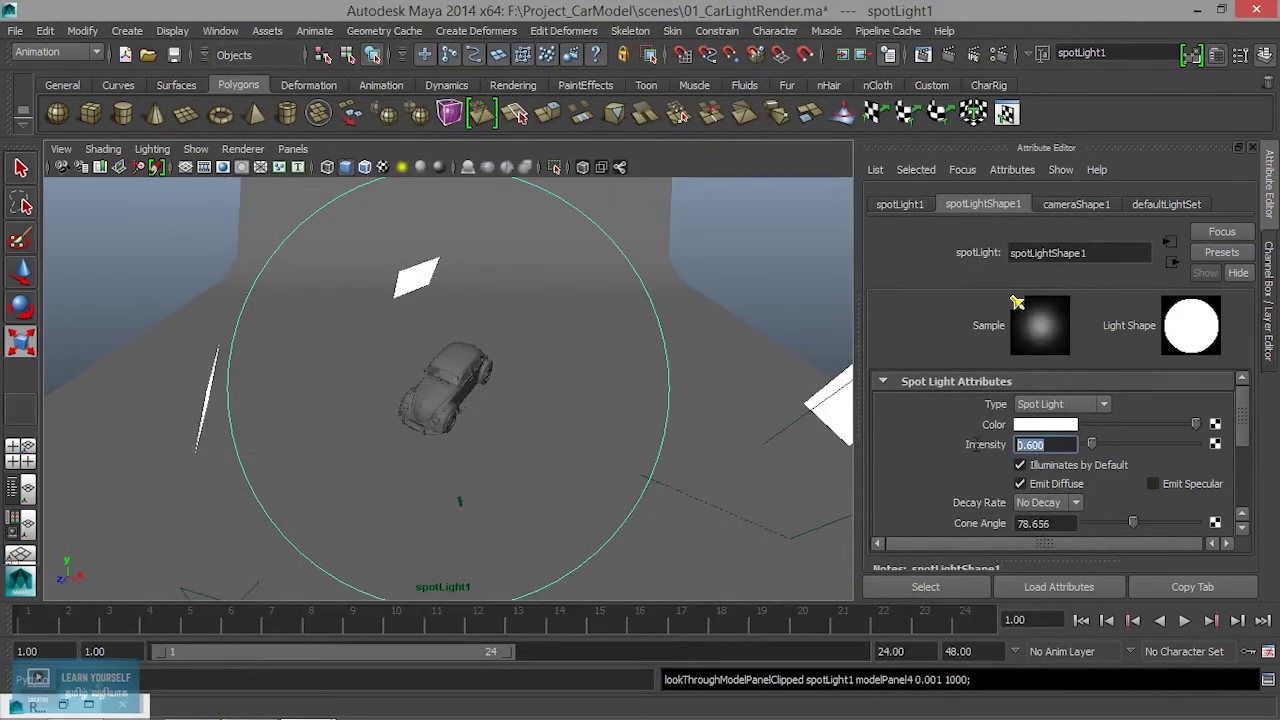
type(".4")
key("Return")
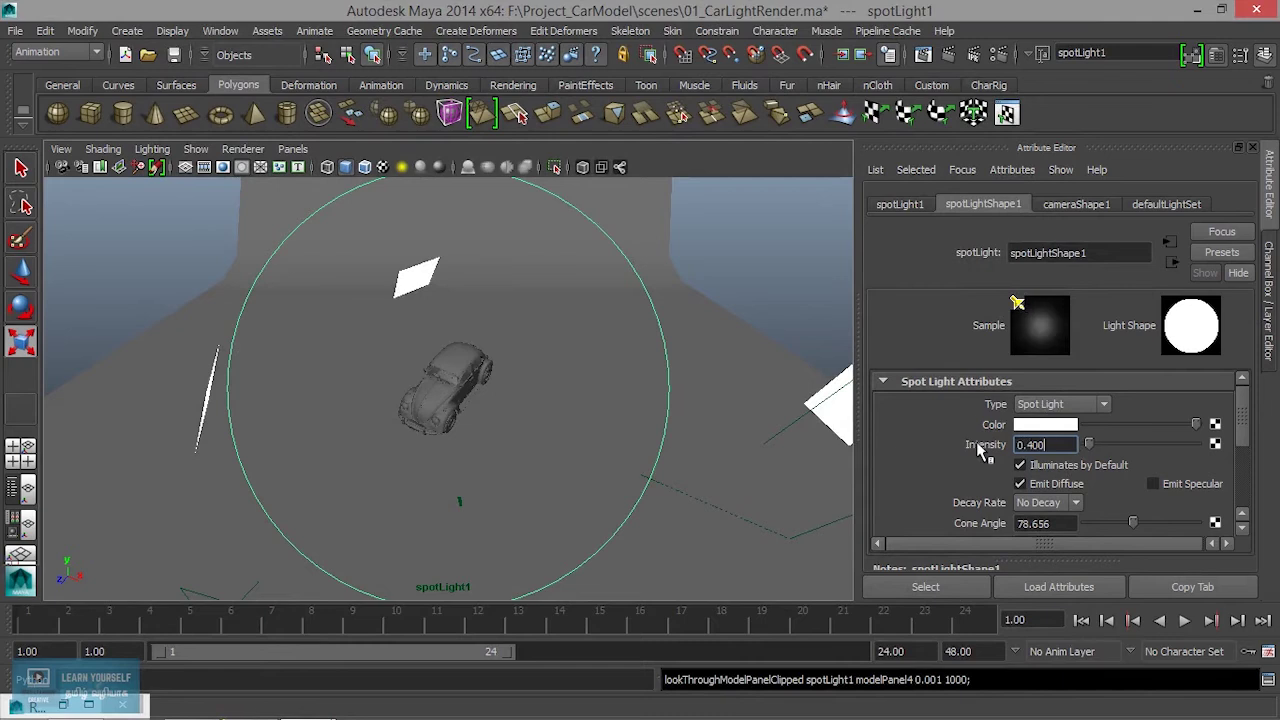
left_click(293, 149)
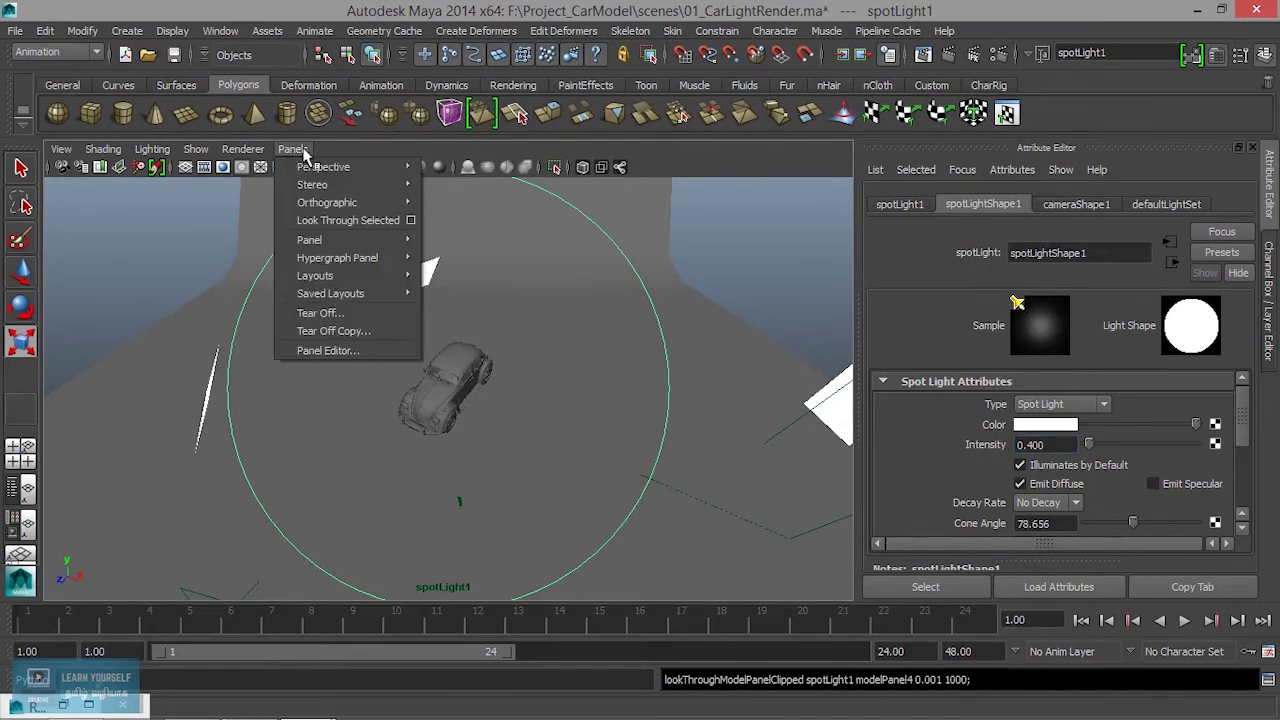
mouse_move(323, 167)
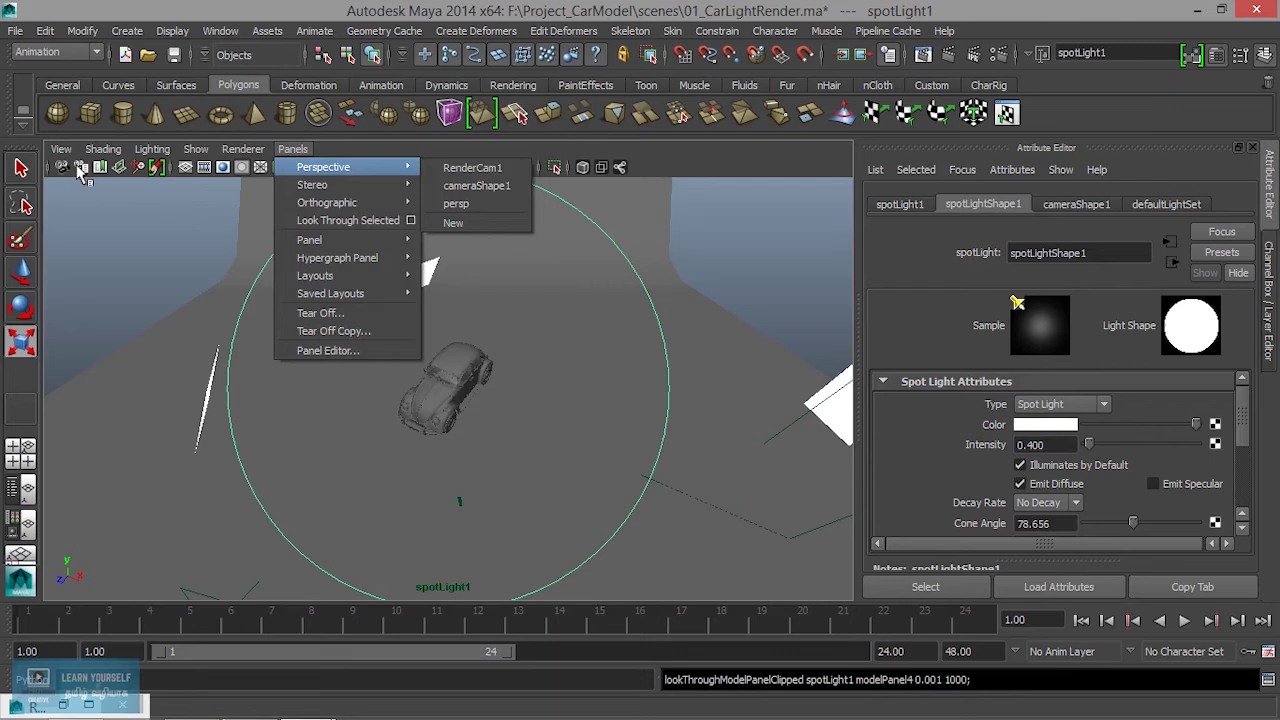
left_click(61, 168)
left_click(61, 168)
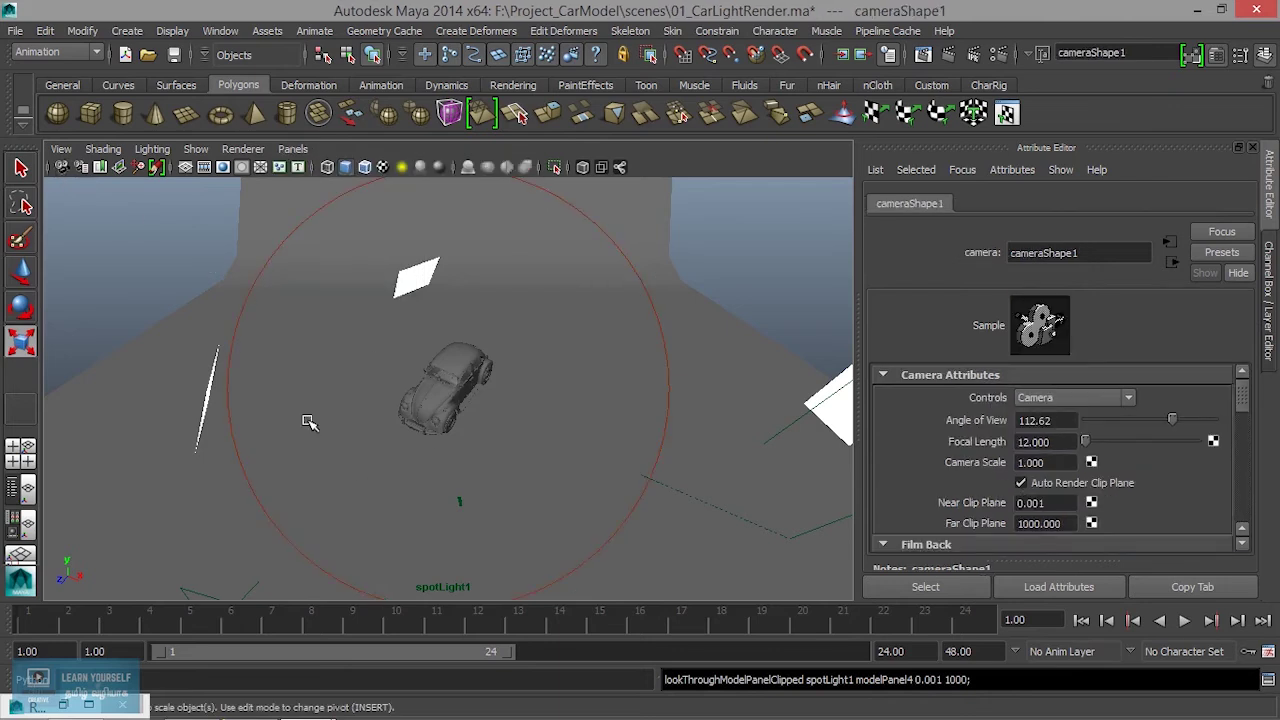
- Switch the viewport back to the persp camera and orbit toward the light cards behind the car
left_click(673, 370)
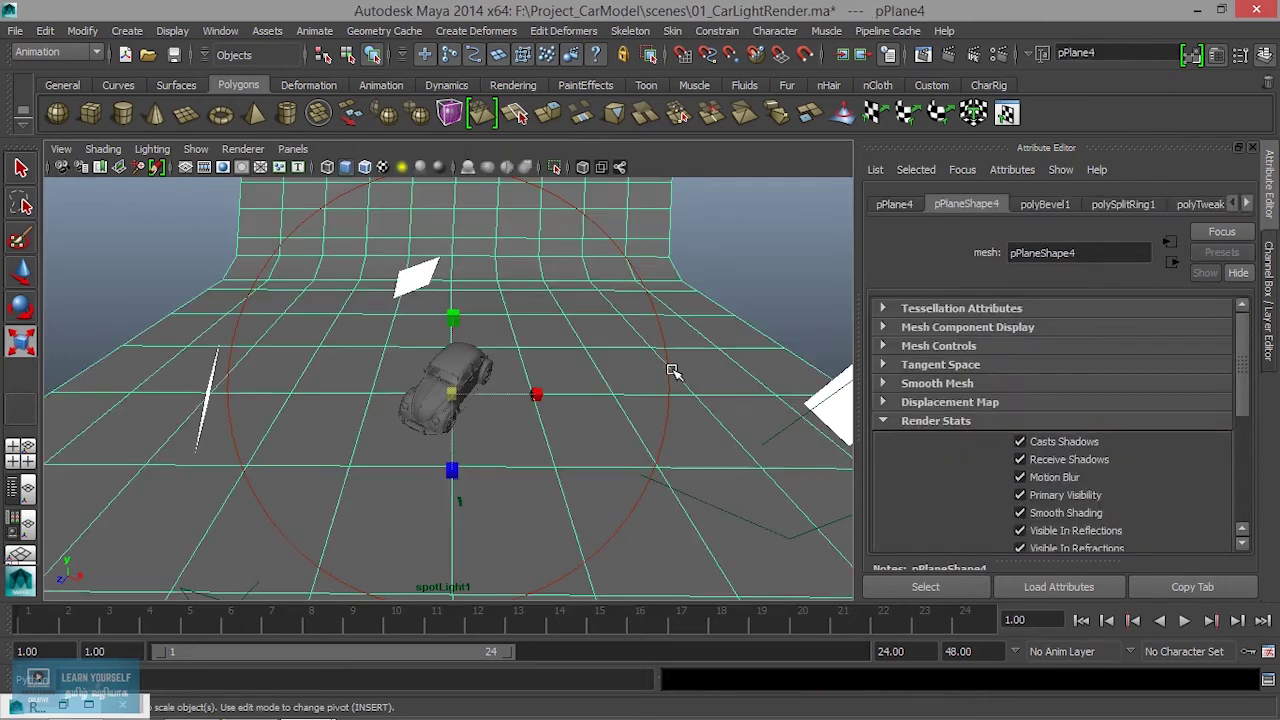
left_click(293, 149)
mouse_move(323, 167)
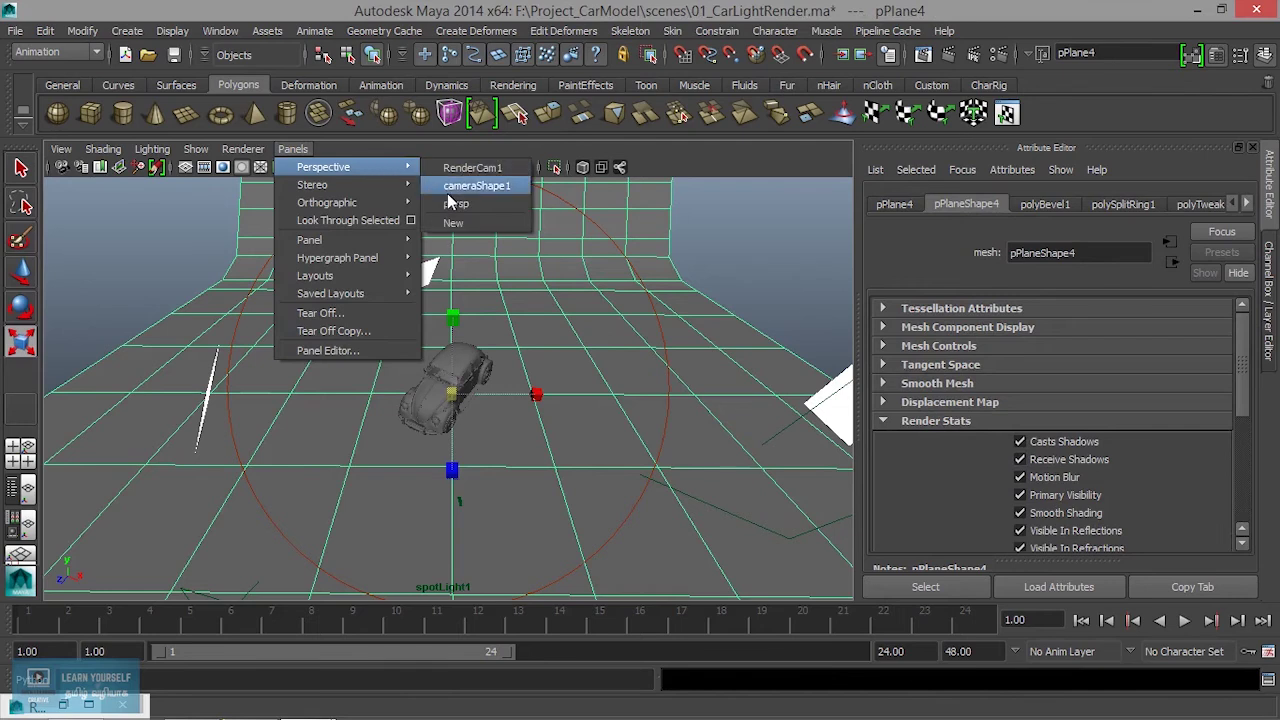
left_click(456, 203)
scroll(612, 381, "down", 3)
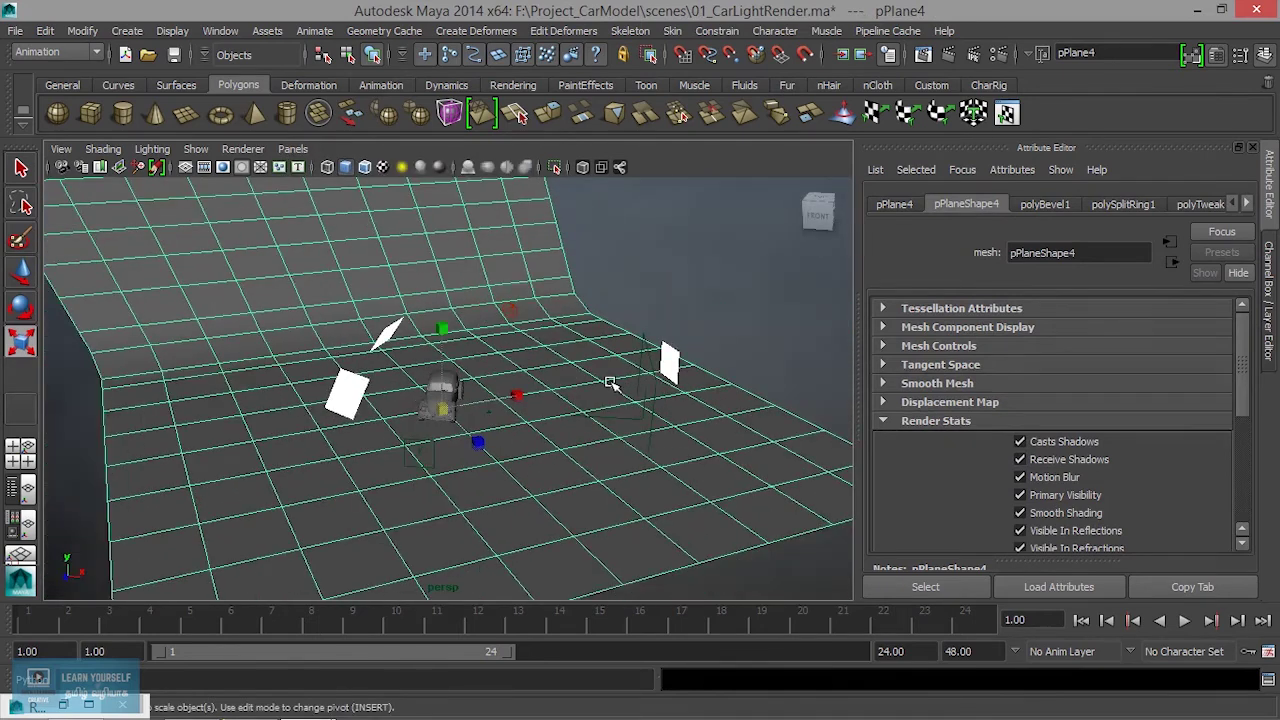
scroll(611, 378, "up", 3)
mouse_move(611, 380)
left_mouse_down("alt")
mouse_move(663, 421)
mouse_move(617, 393)
left_mouse_up("alt")
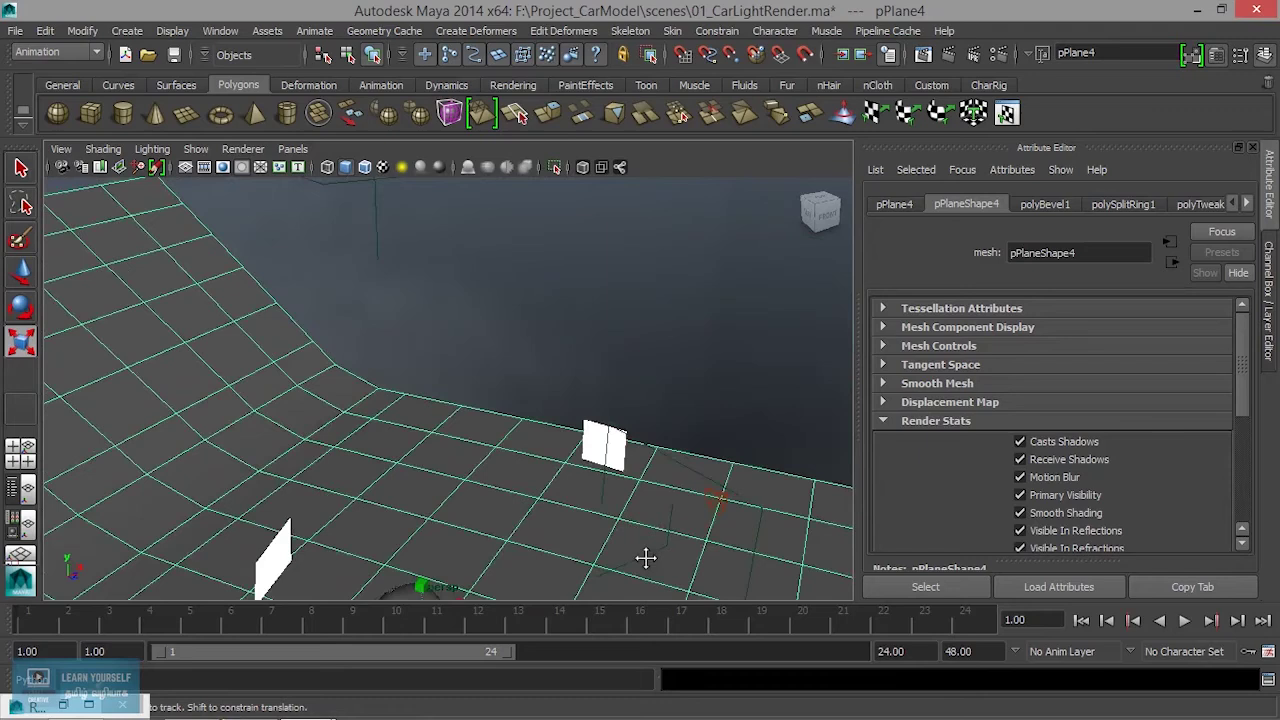
- Duplicate spotLight1 into spotLight2, look through it, and aim it down onto the car
left_click(632, 415)
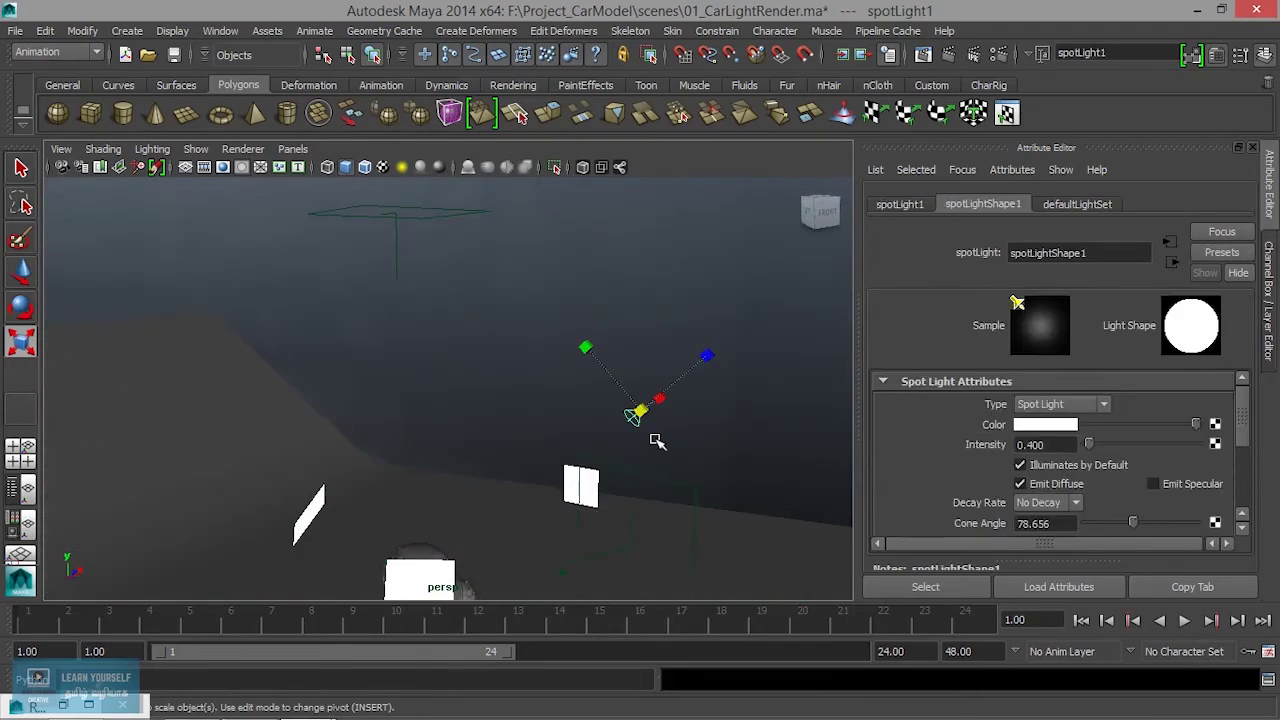
key("ctrl+d")
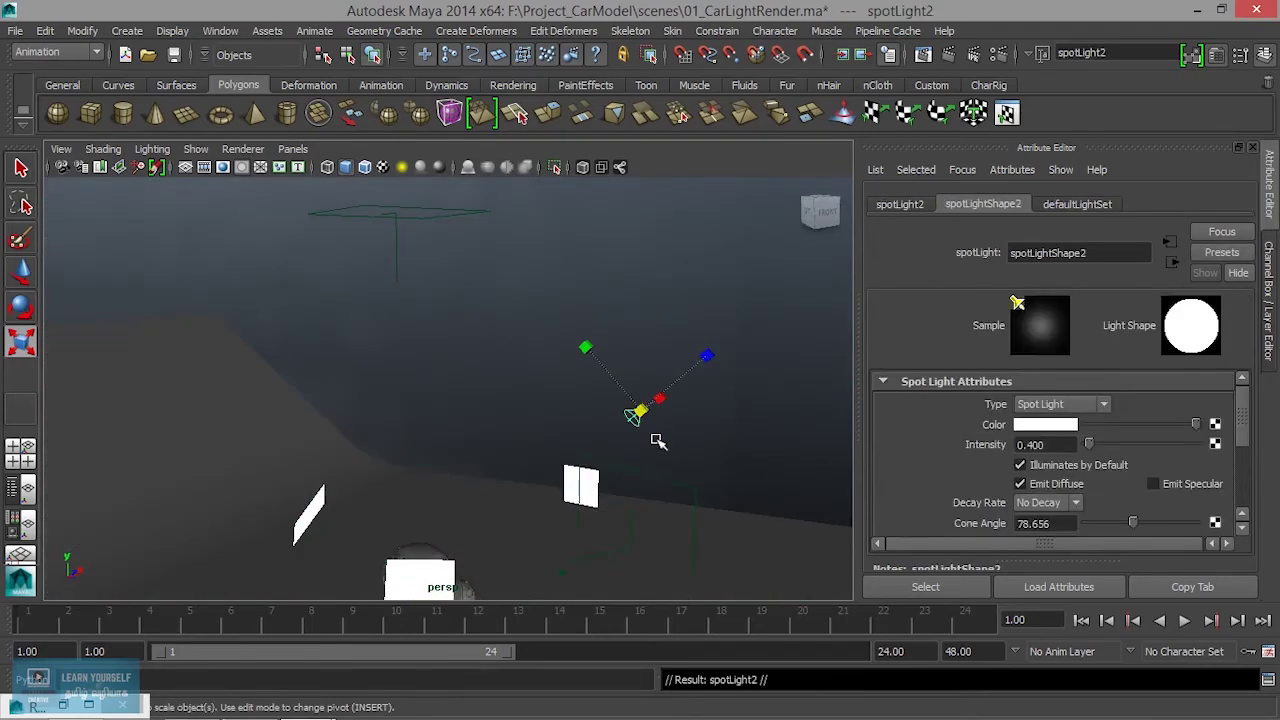
left_click(293, 148)
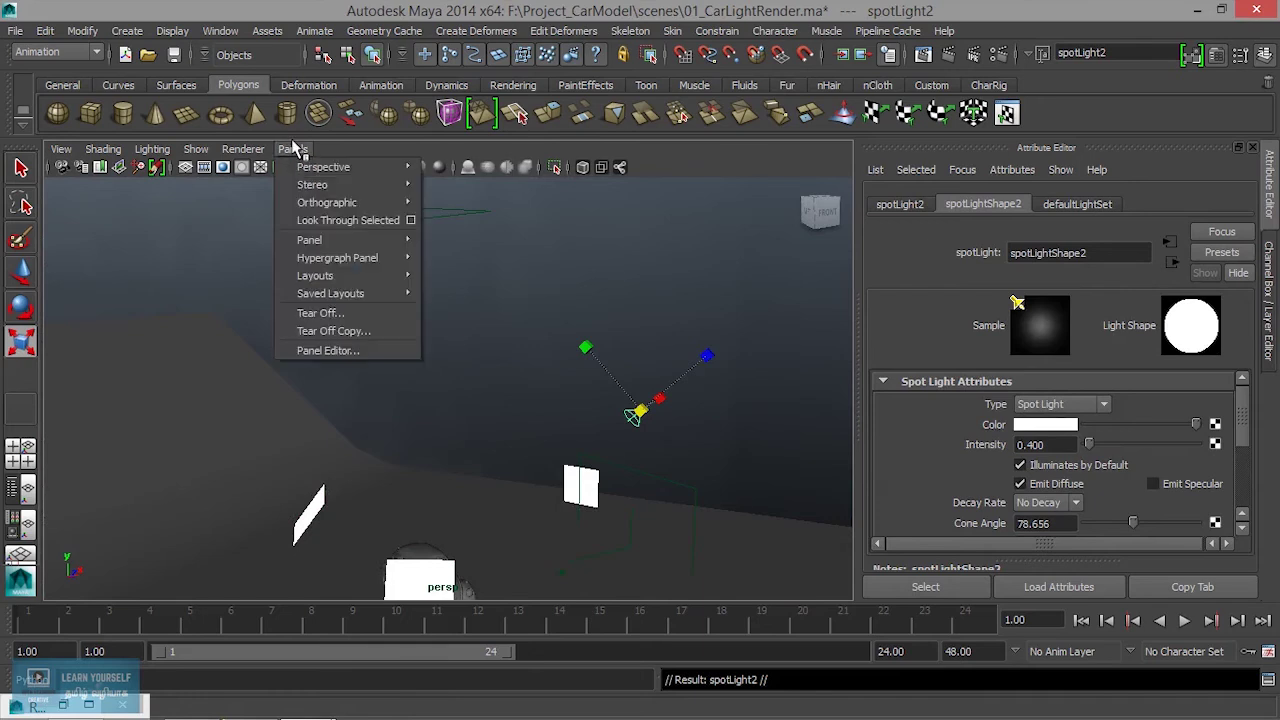
left_click(323, 220)
mouse_move(386, 386)
left_mouse_down("alt")
mouse_move(373, 417)
mouse_move(300, 409)
mouse_move(280, 374)
mouse_move(257, 406)
mouse_move(471, 503)
mouse_move(477, 449)
mouse_move(422, 430)
mouse_move(429, 371)
mouse_move(409, 366)
left_mouse_up("alt")
mouse_move(478, 412)
left_mouse_down("alt")
mouse_move(483, 437)
mouse_move(440, 423)
mouse_move(480, 429)
mouse_move(387, 441)
mouse_move(511, 403)
mouse_move(536, 415)
left_mouse_up("alt")
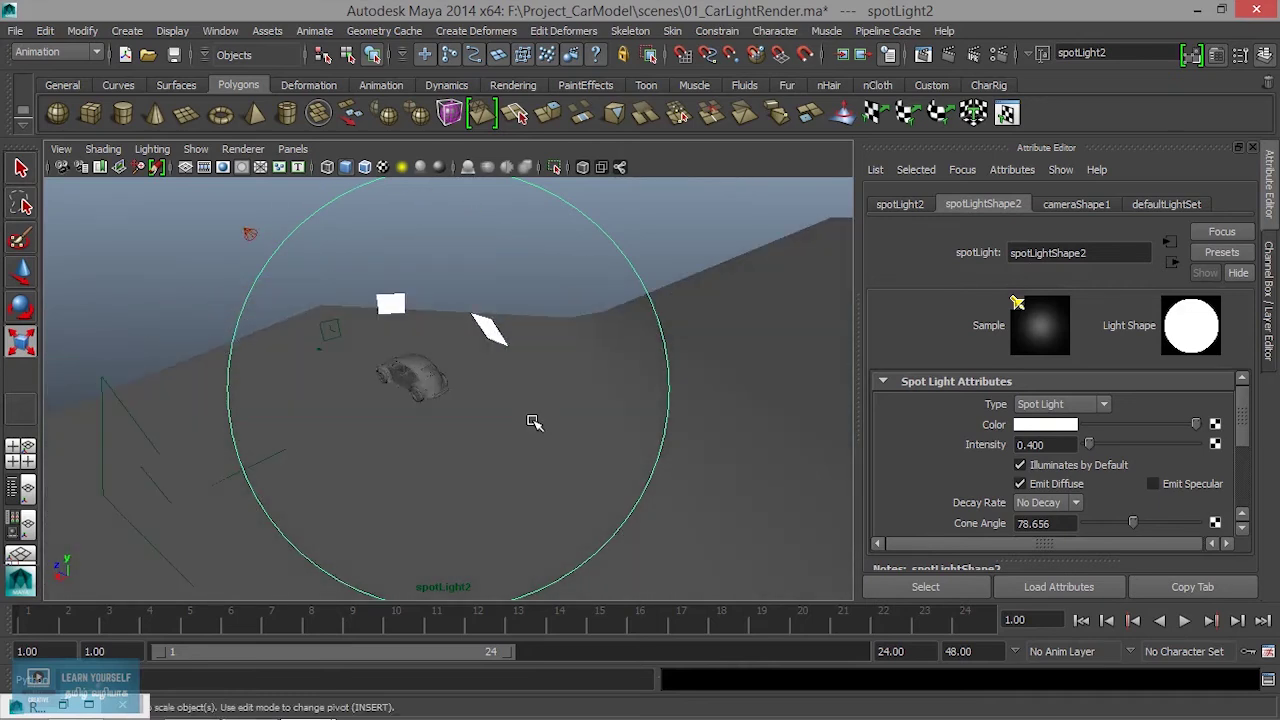
- Uncheck Use Ray Trace Shadows on spotLight2 and spotLight1, then bring up the render
scroll(1085, 445, "down", 5)
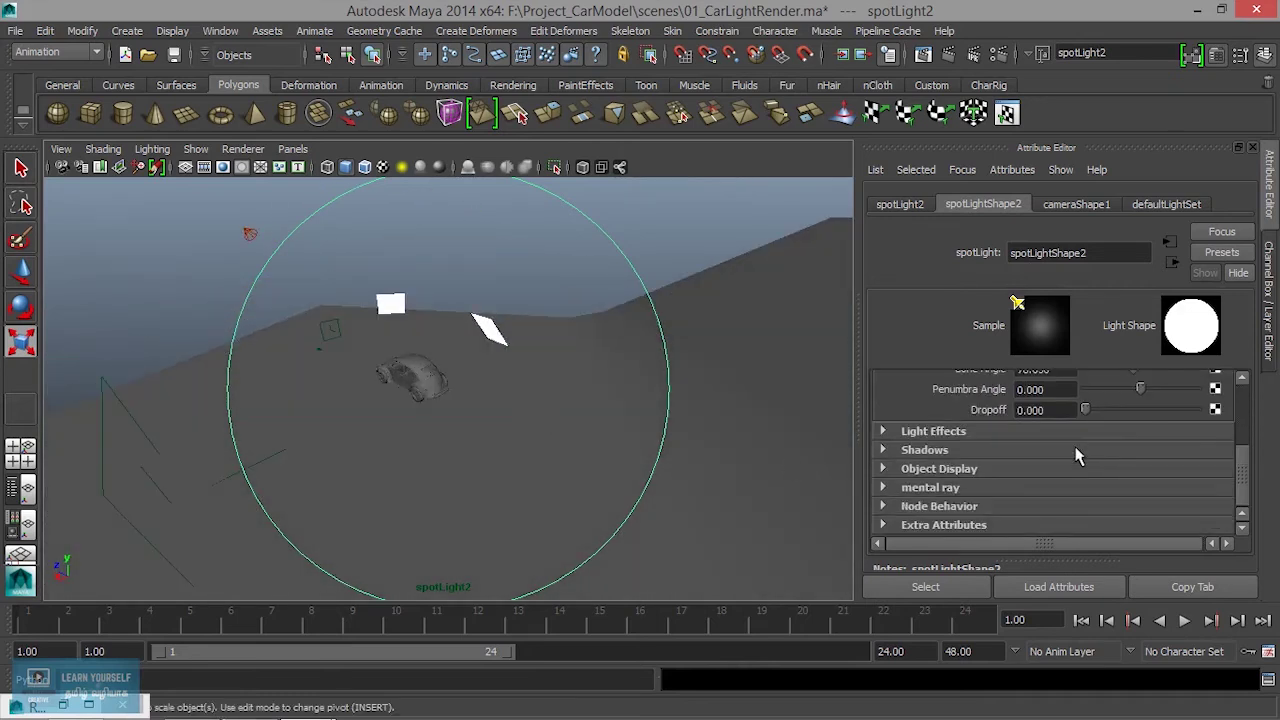
left_click(925, 450)
scroll(1057, 479, "down", 3)
scroll(1057, 480, "down", 2)
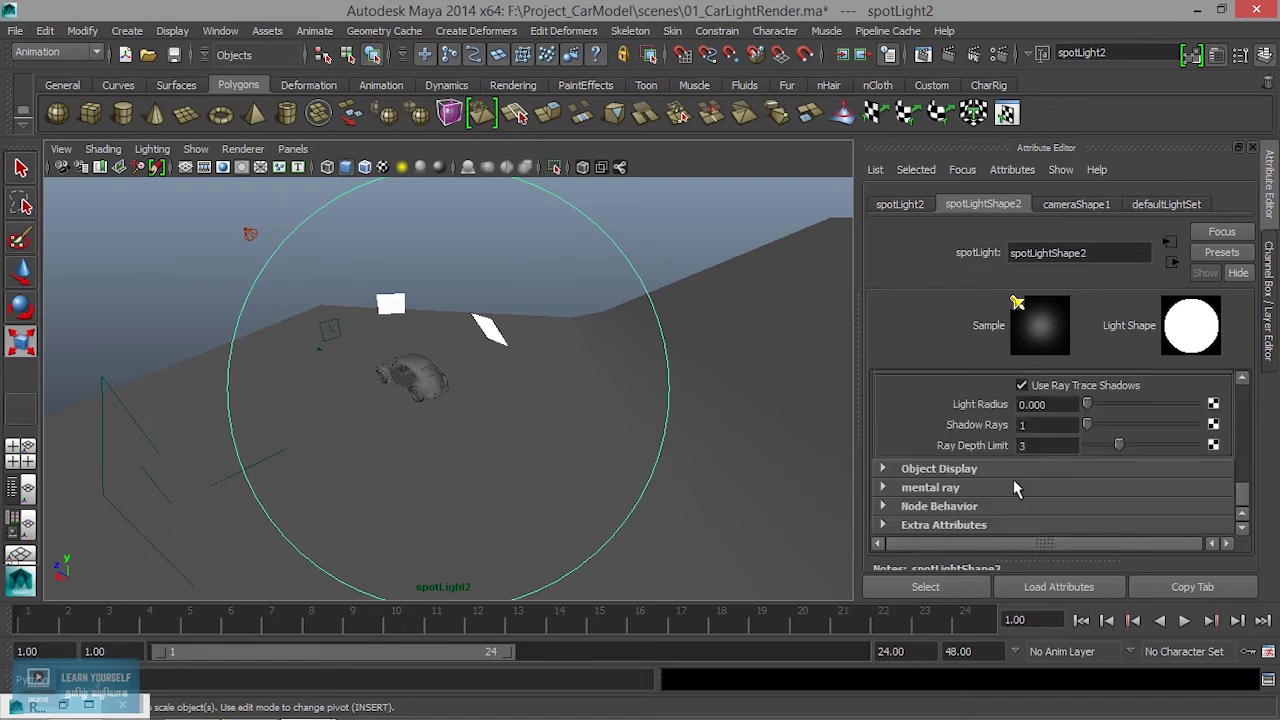
scroll(1013, 479, "up", 2)
left_click(1022, 442)
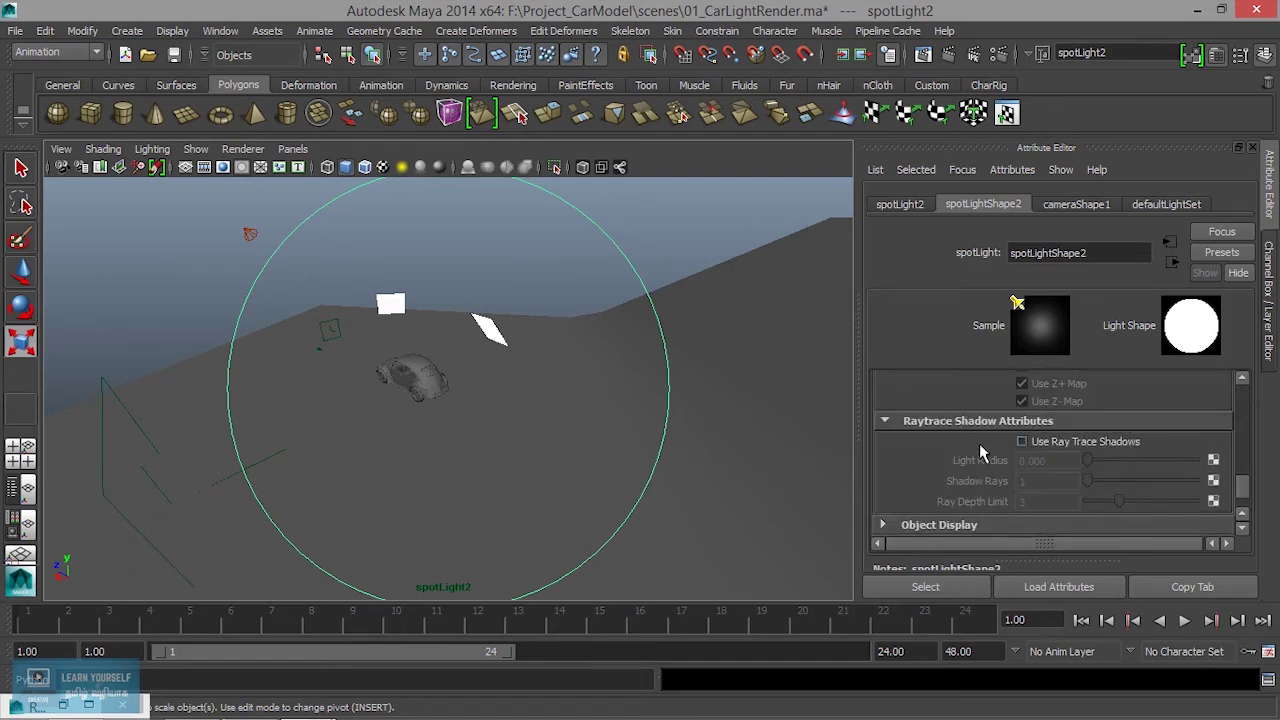
left_click(251, 241)
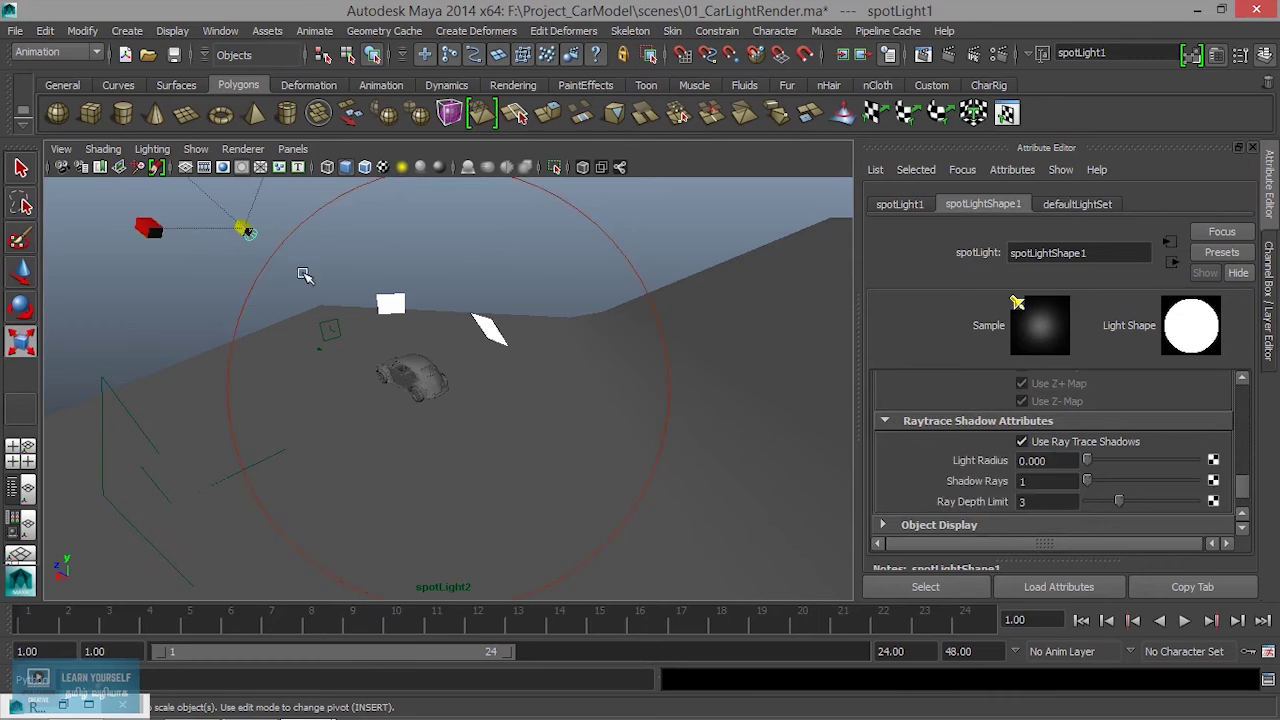
left_click(1022, 442)
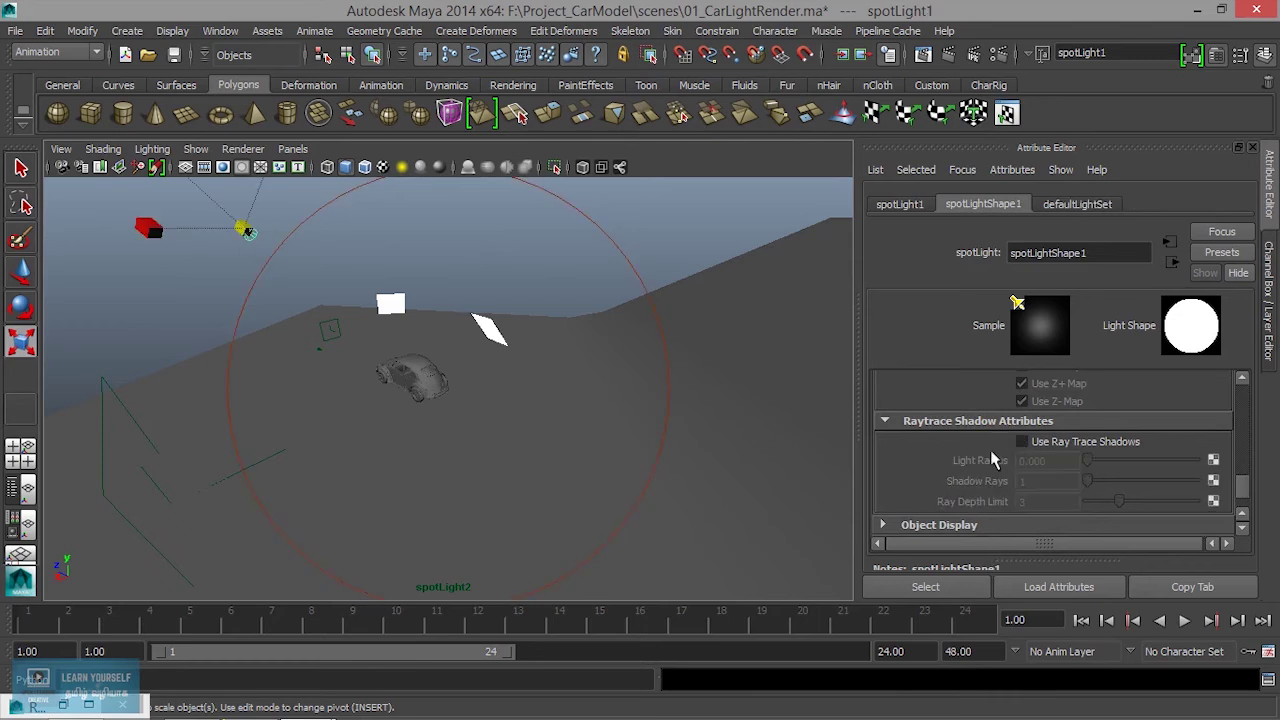
left_click(923, 55)
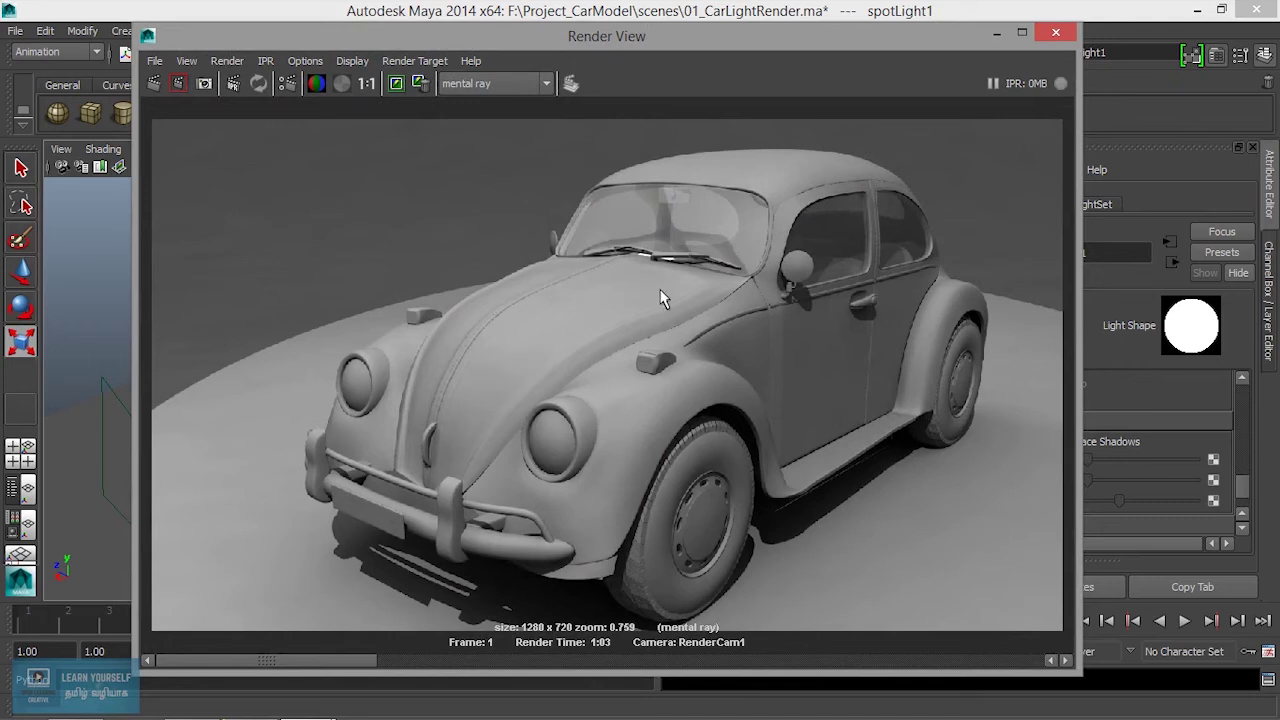
- Re-render the car in mental ray without ray-traced shadows, compare with the stored image, then close Render View
left_click(227, 60)
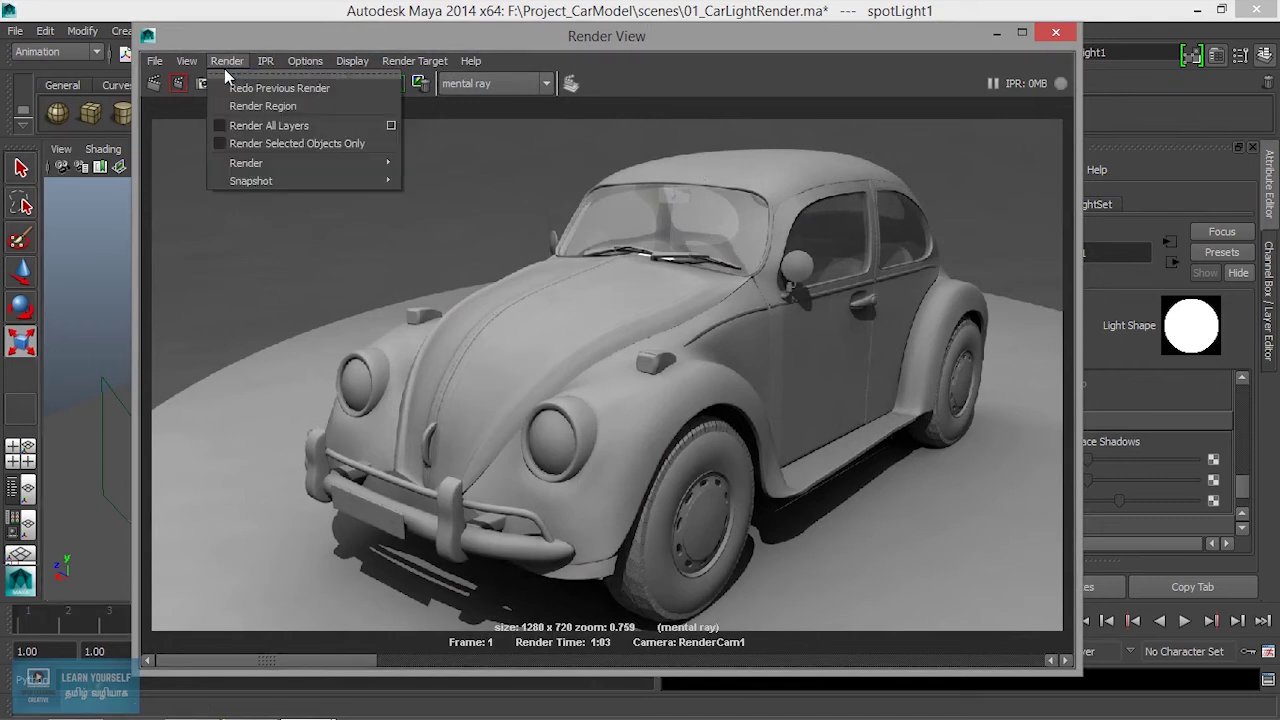
left_click(155, 85)
left_click(155, 85)
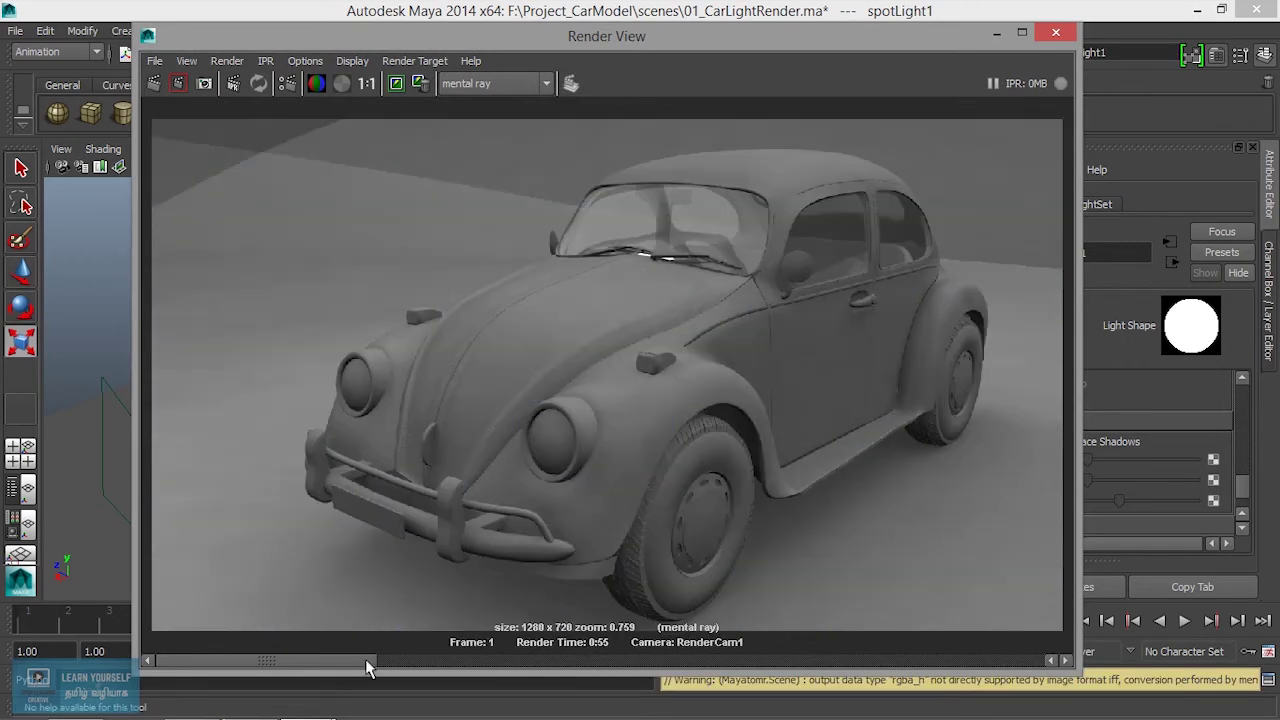
left_click(500, 660)
left_click(370, 660)
left_click(997, 33)
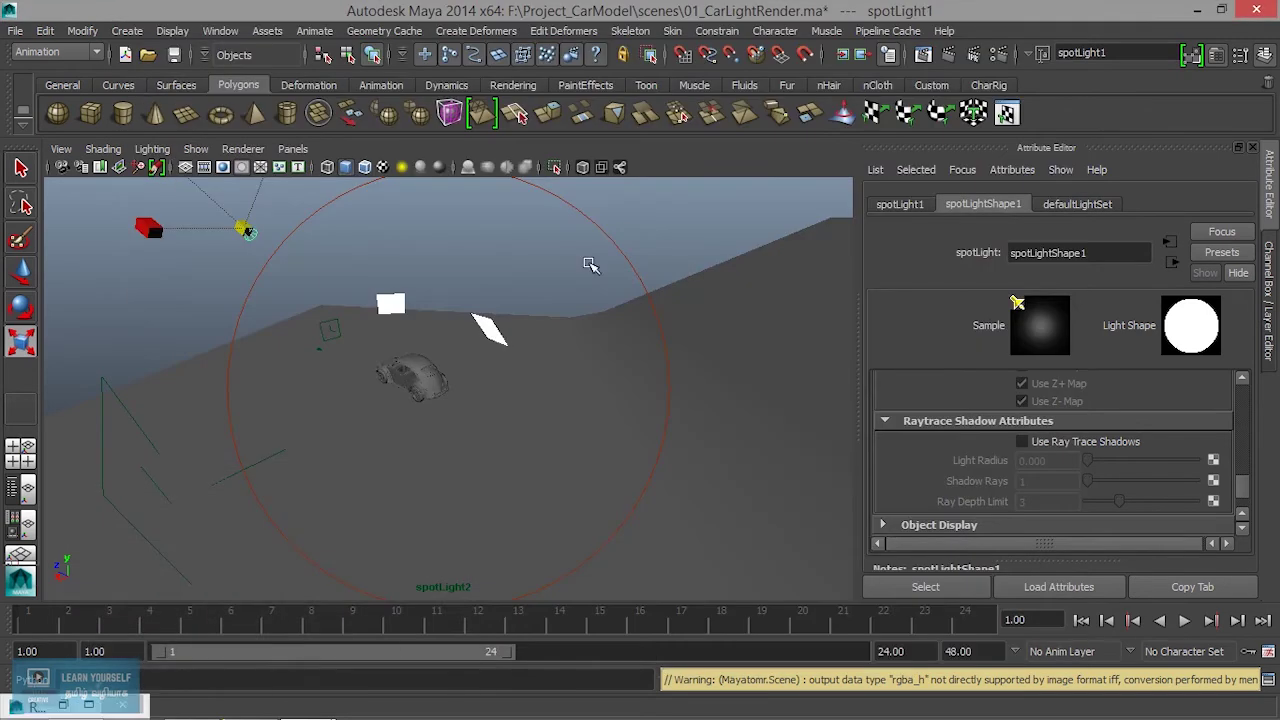
- Re-enable ray-traced shadows on spotLight1, widen its cone to about 115, and give it a soft negative penumbra
left_click(1021, 441)
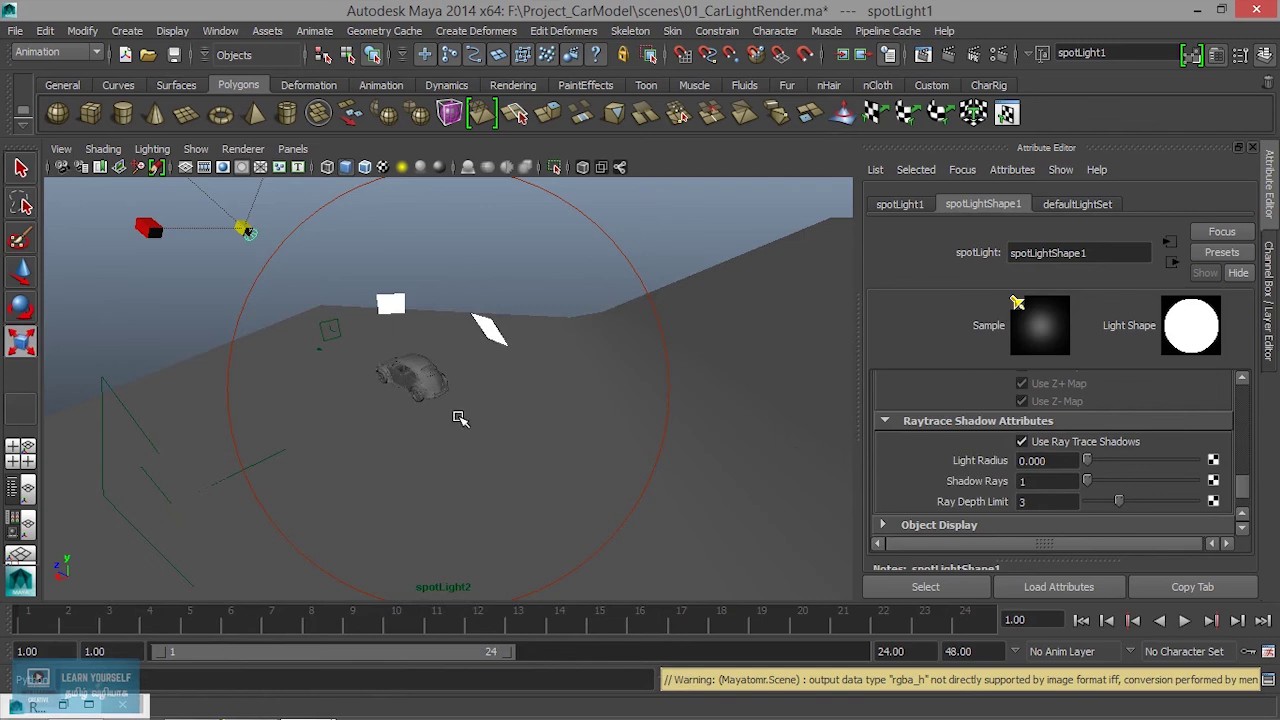
scroll(1050, 430, "up", 2)
scroll(1065, 445, "up", 3)
scroll(1080, 460, "up", 2)
scroll(1095, 480, "down", 2)
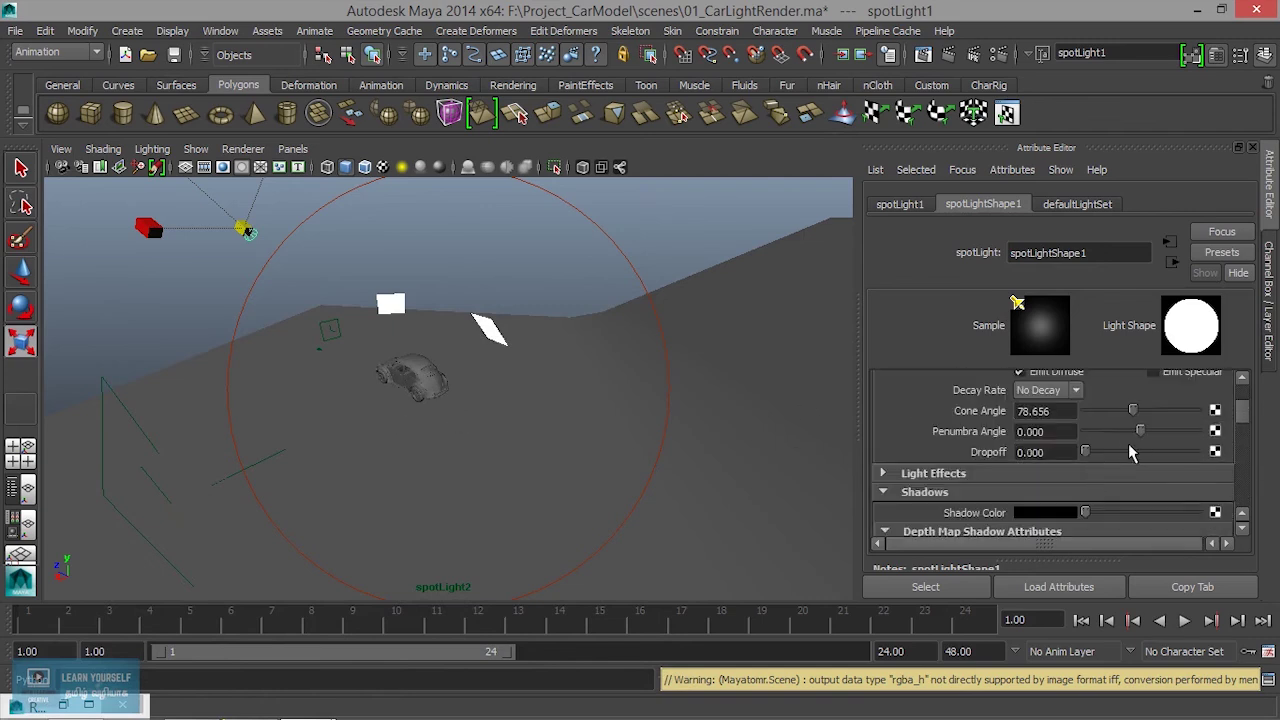
scroll(1128, 453, "up", 1)
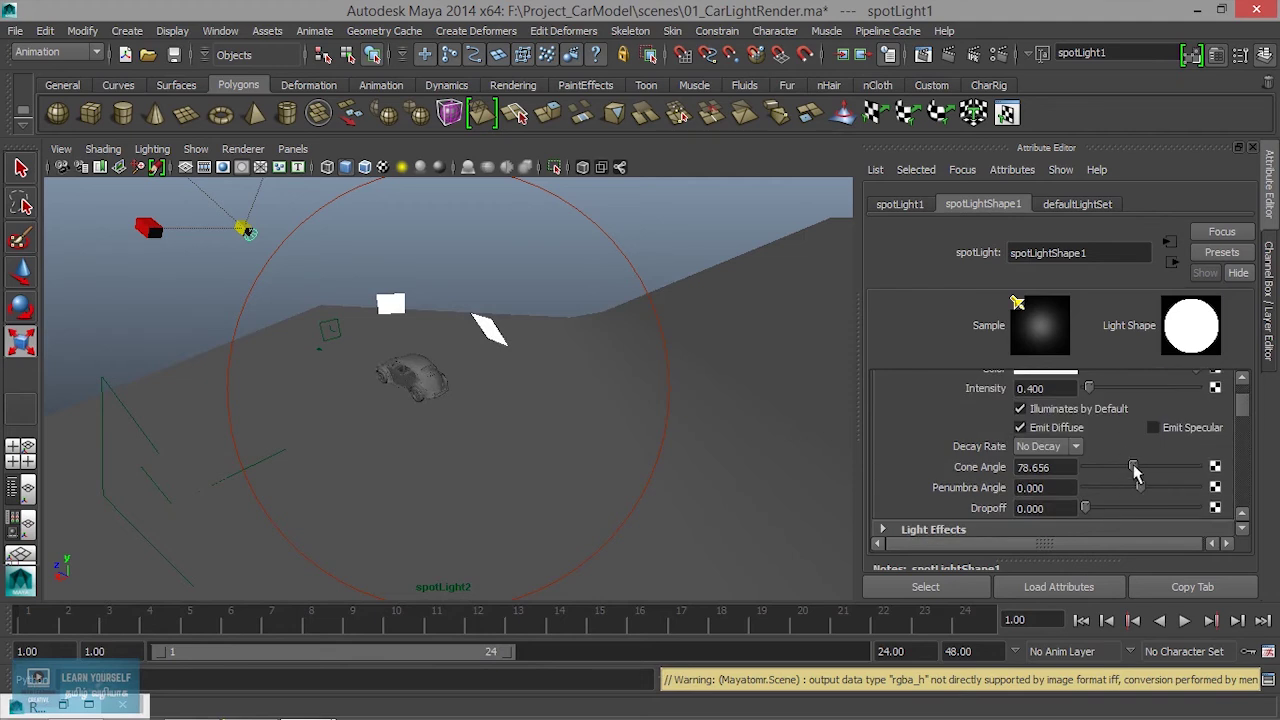
left_click_drag(1135, 472, 1155, 472)
left_click_drag(1143, 489, 1117, 489)
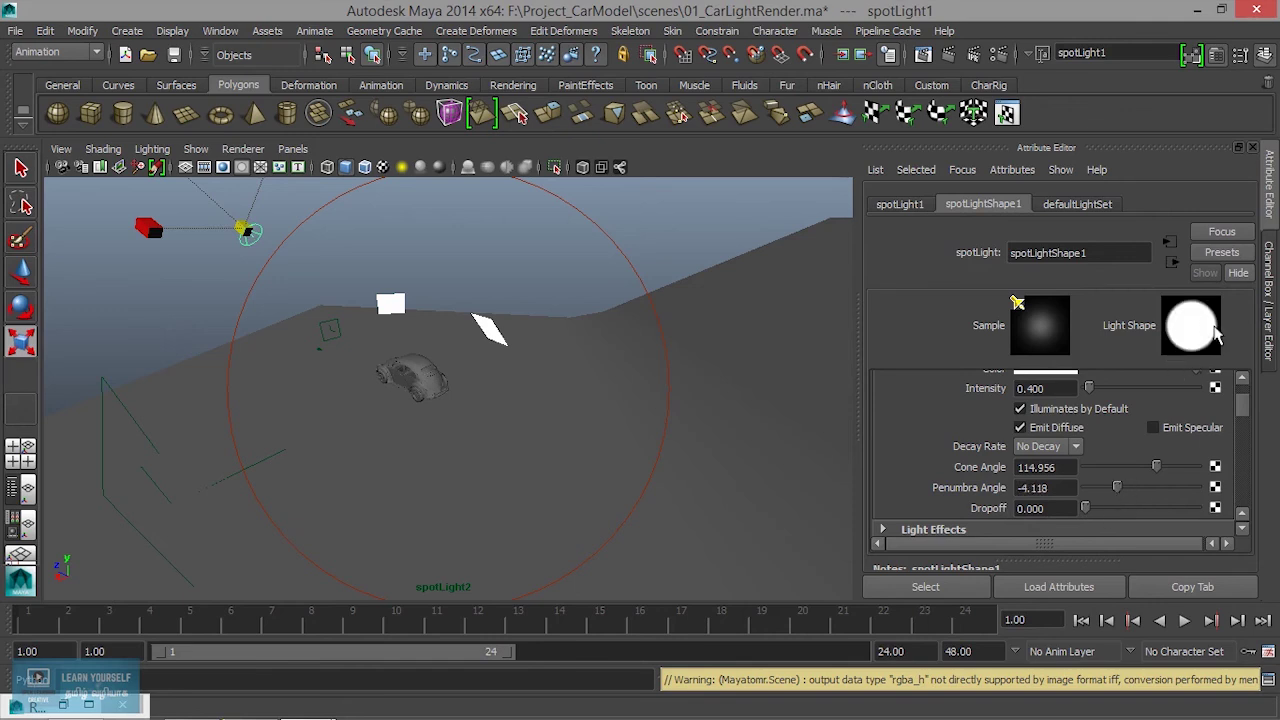
mouse_move(1120, 489)
left_mouse_down()
mouse_move(1143, 491)
mouse_move(1118, 494)
left_mouse_up()
left_click_drag(1086, 508, 1114, 494)
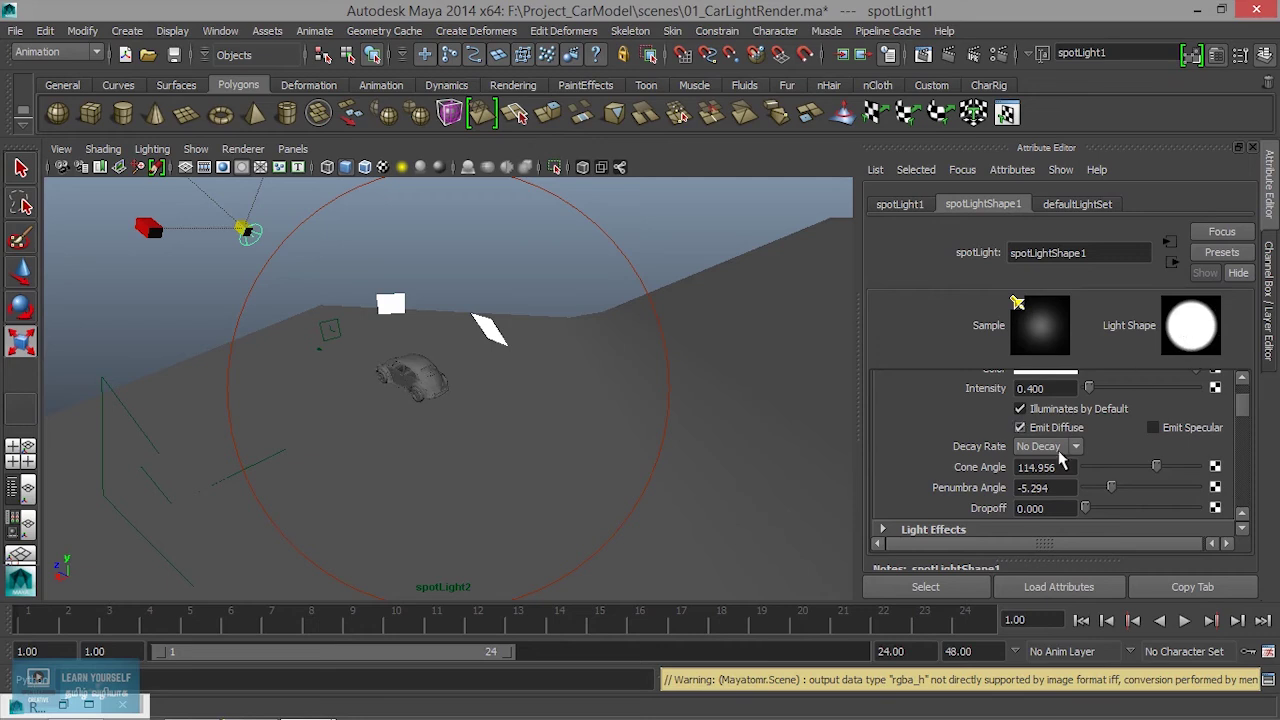
- Give spotLight2 a -5.630 penumbra angle and widen its cone angle to 101.344
left_click(630, 252)
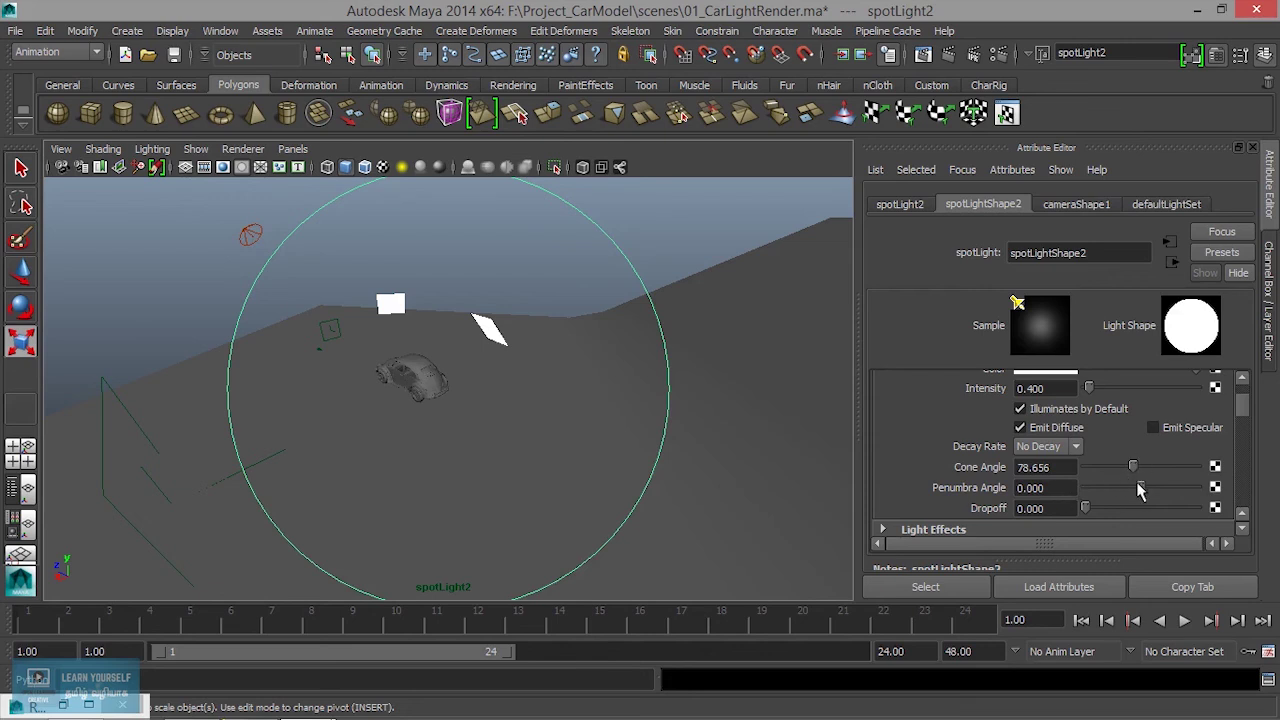
left_click_drag(1138, 488, 1123, 490)
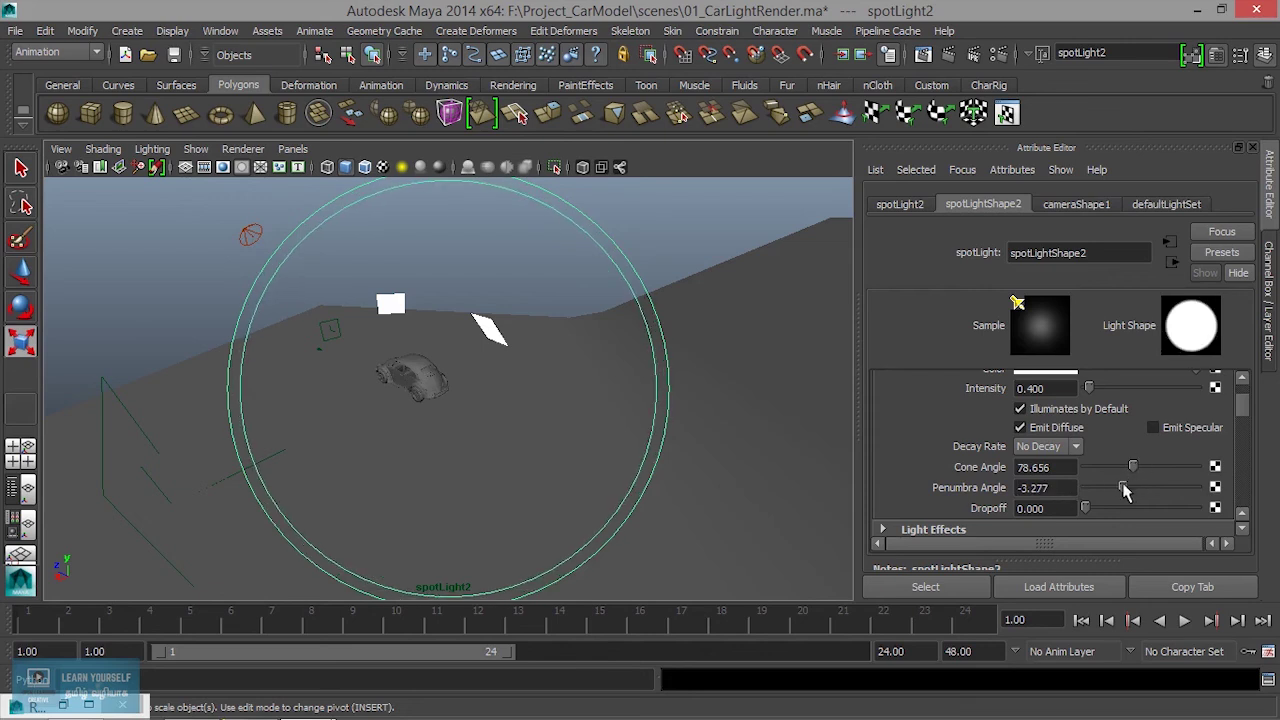
left_click_drag(1123, 490, 1108, 491)
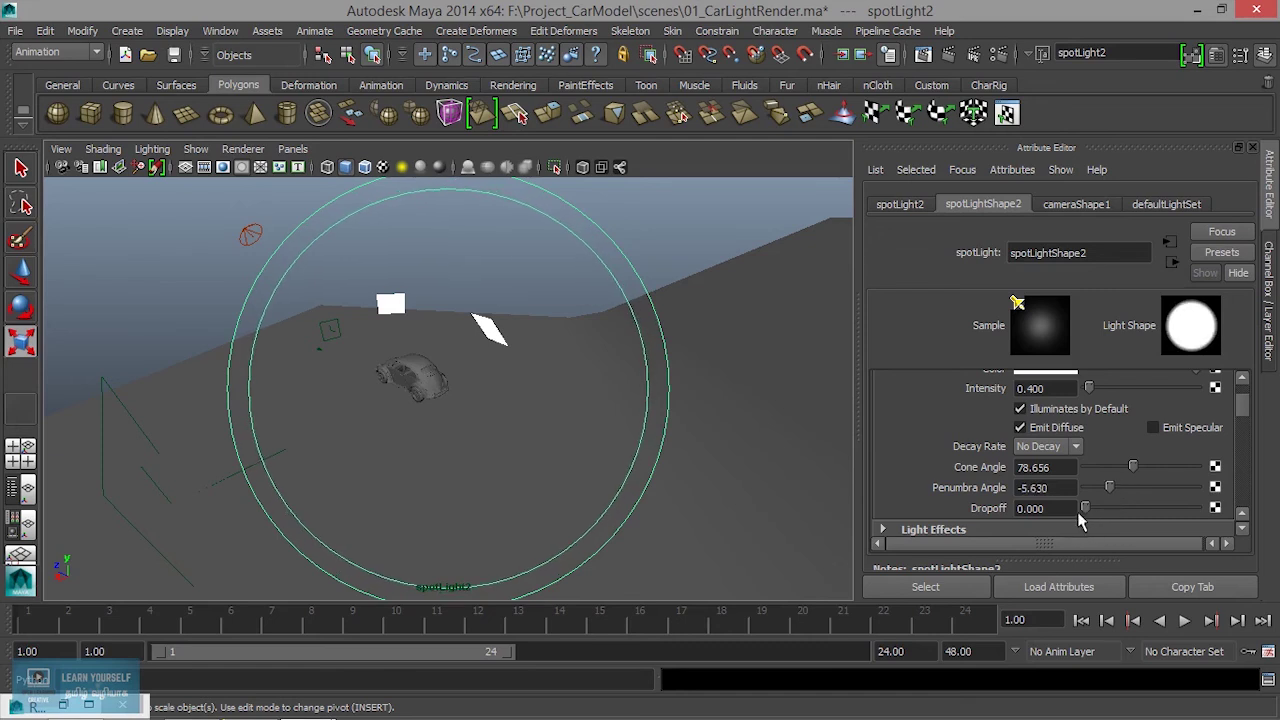
left_click_drag(1133, 467, 1149, 467)
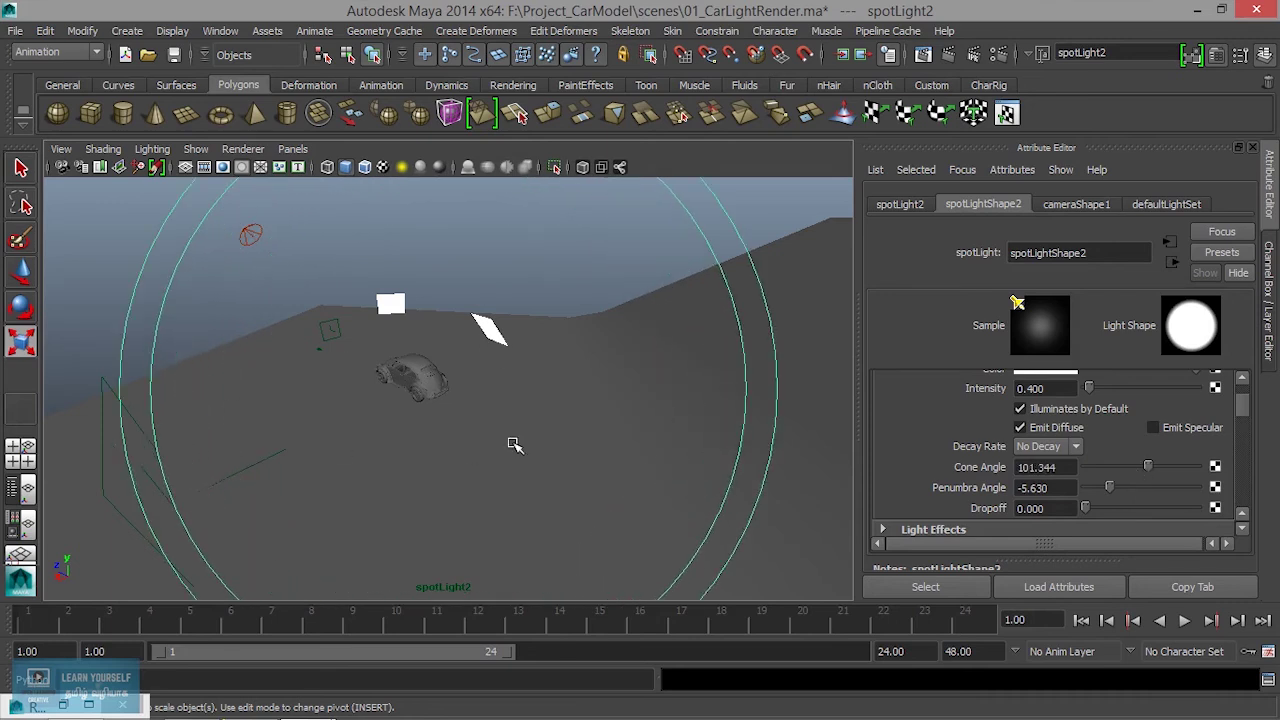
left_click(293, 149)
mouse_move(323, 167)
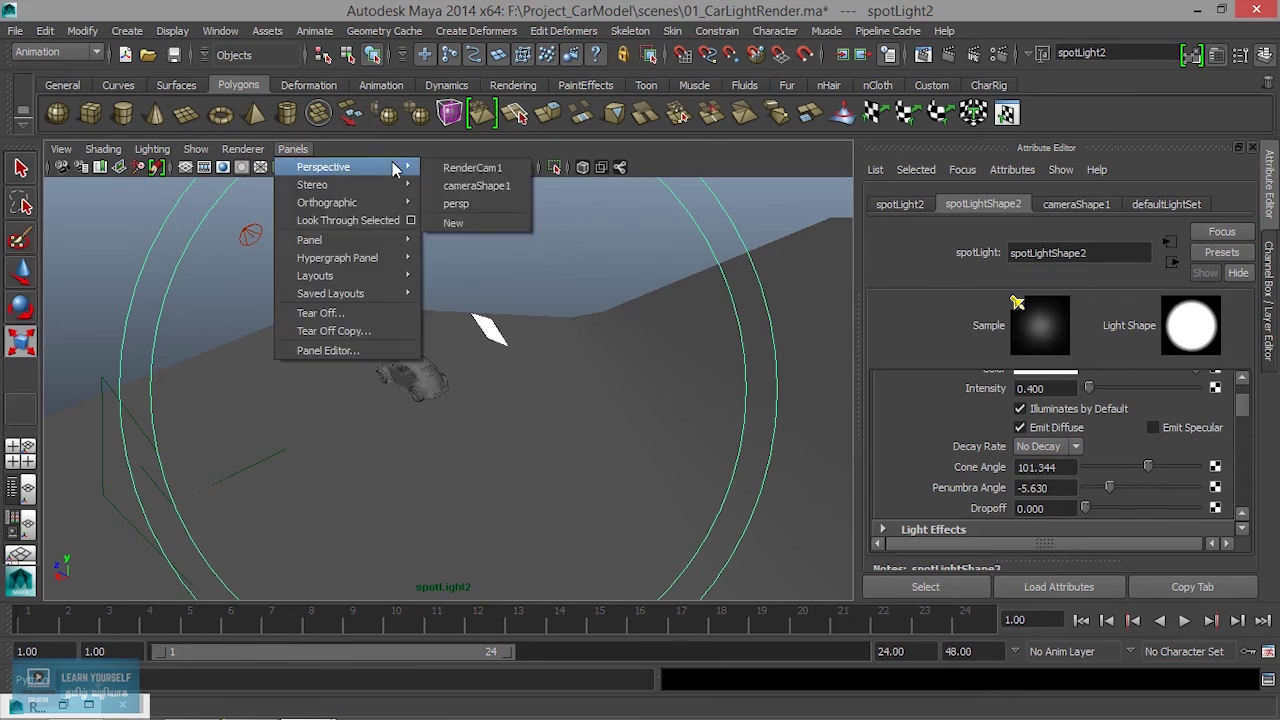
- Switch the viewport to the persp camera, select card pPlane5 with the Move tool, and reopen Render View
left_click(461, 204)
mouse_move(530, 429)
left_mouse_down("alt")
mouse_move(523, 306)
mouse_move(491, 360)
mouse_move(357, 366)
mouse_move(437, 392)
mouse_move(243, 429)
mouse_move(351, 487)
mouse_move(498, 522)
left_mouse_up("alt")
left_click(243, 429)
key("w")
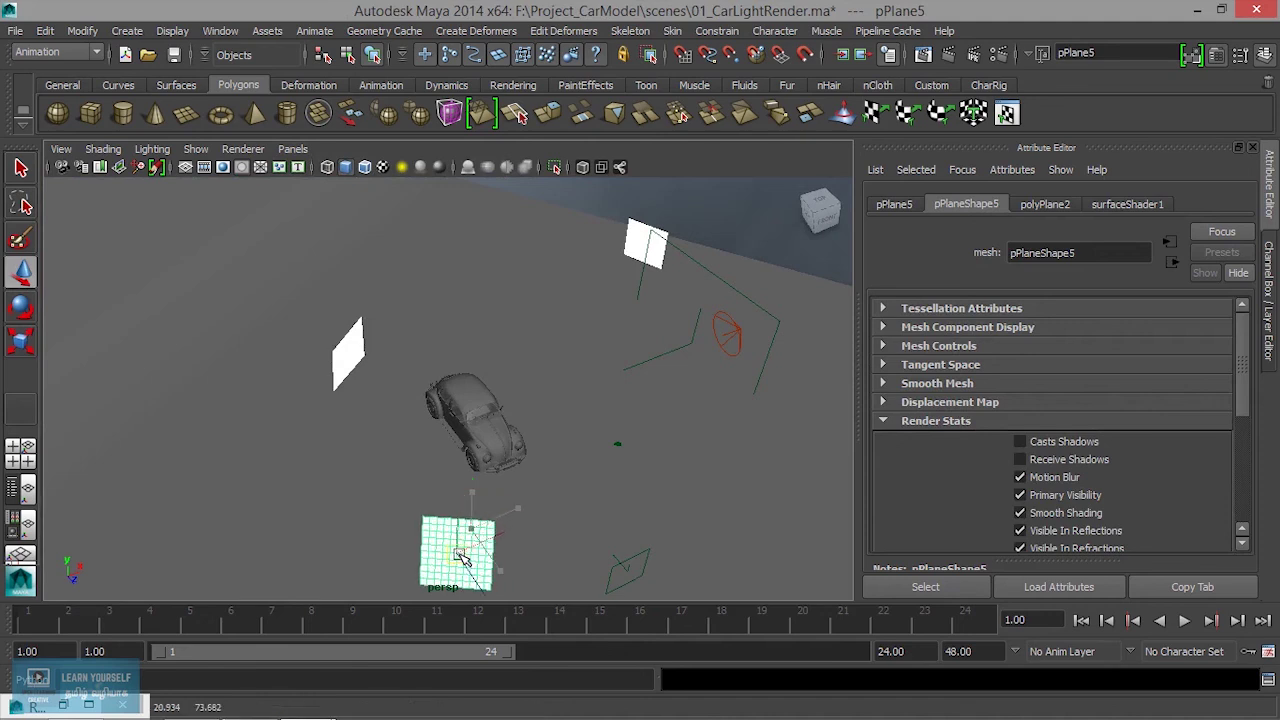
mouse_move(443, 563)
left_mouse_down("alt")
mouse_move(488, 525)
mouse_move(320, 520)
mouse_move(386, 520)
left_mouse_up("alt")
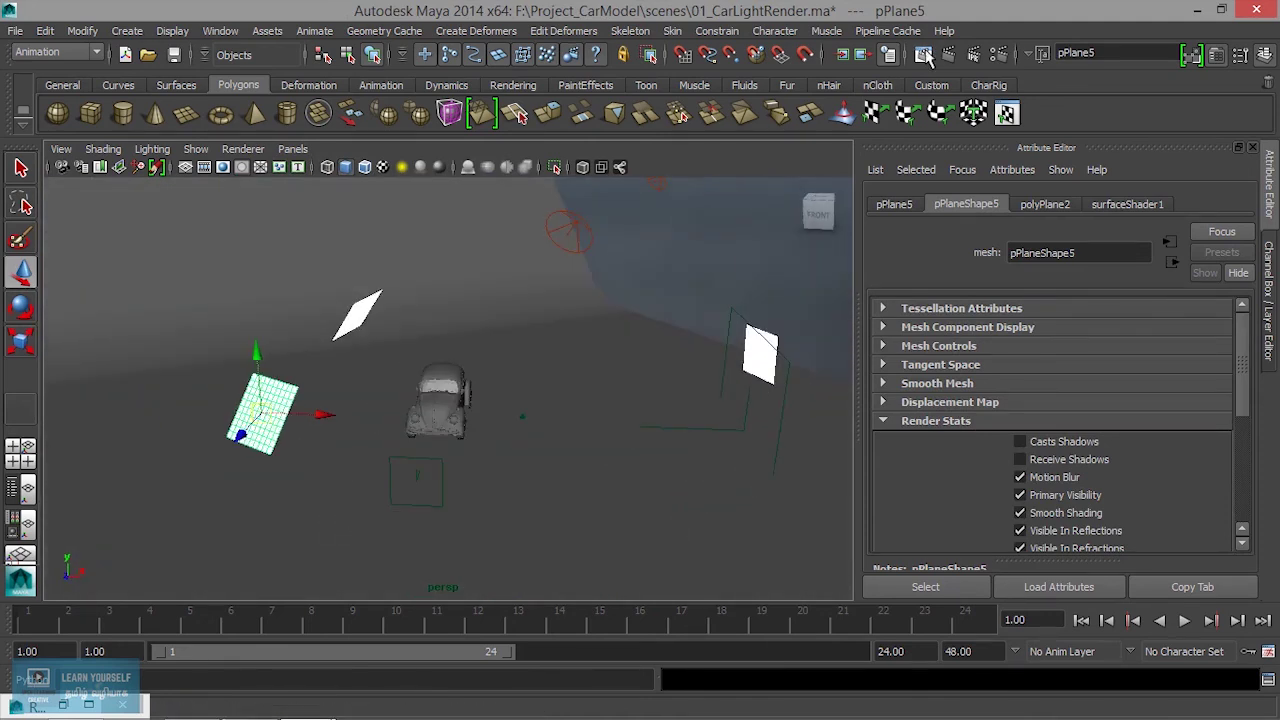
left_click(928, 56)
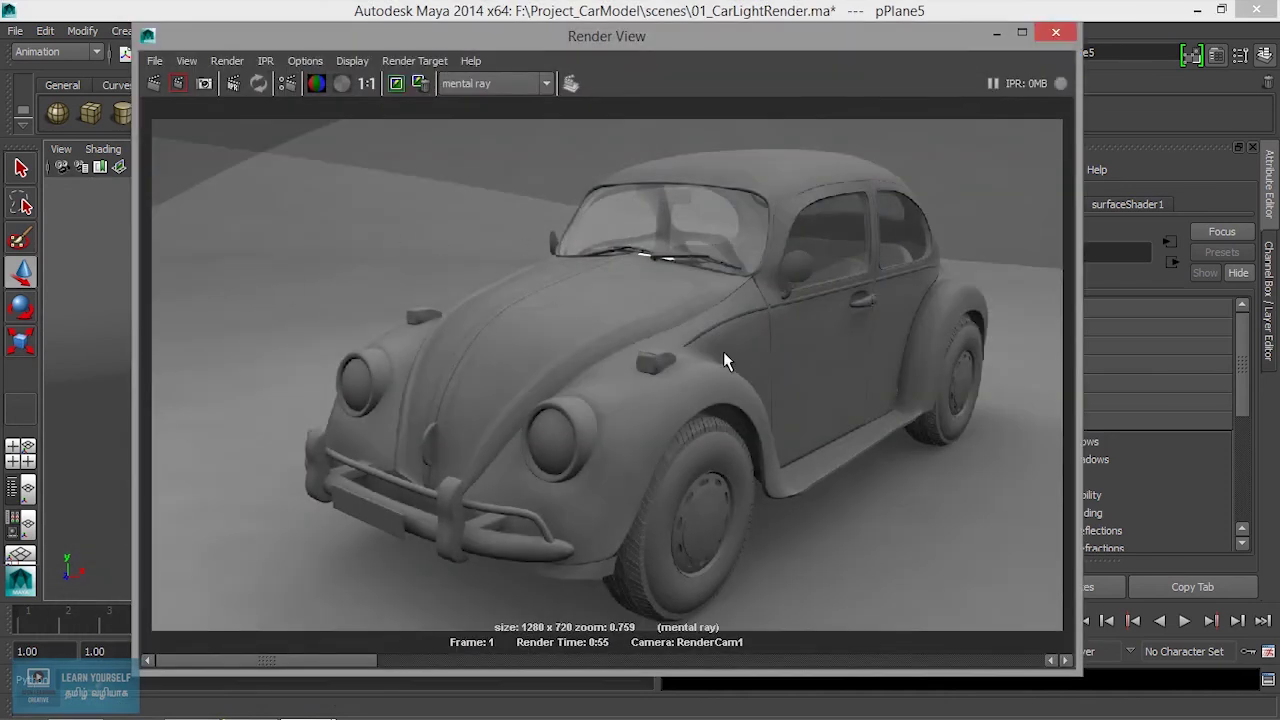
- Redo the mental ray render of the Beetle and scroll through stored images to compare it with earlier renders
left_click(178, 83)
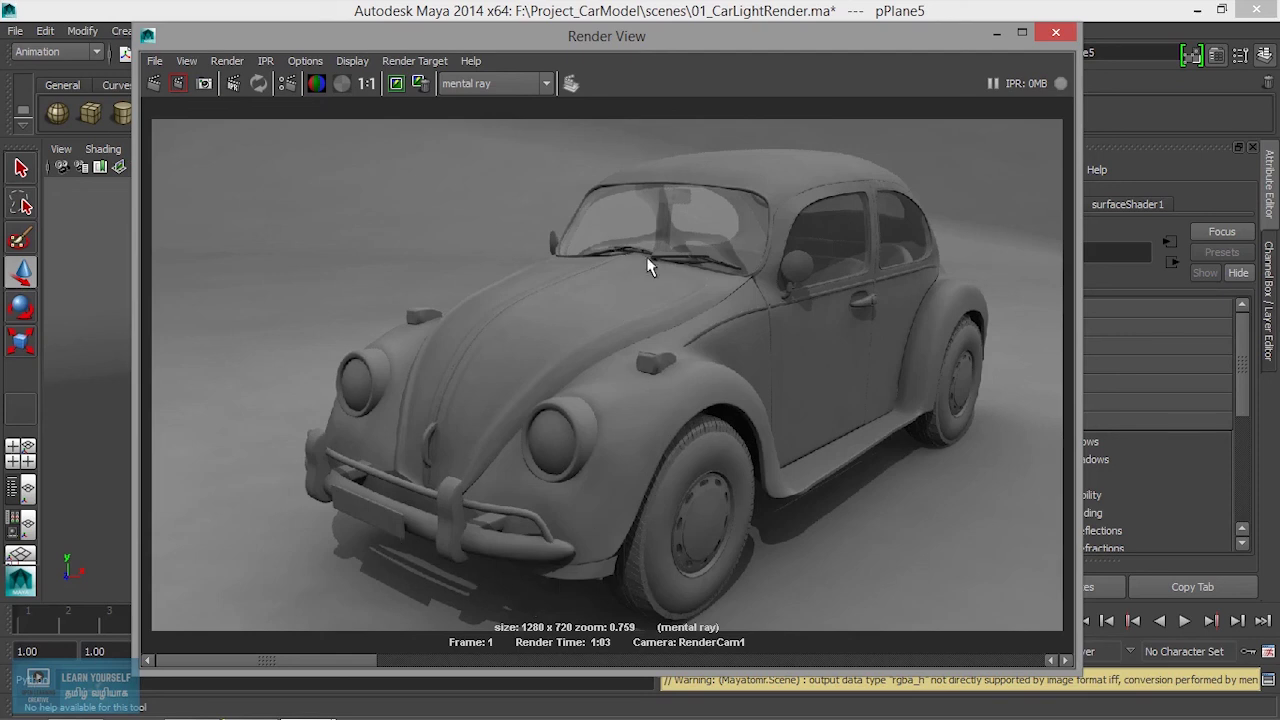
left_click(455, 660)
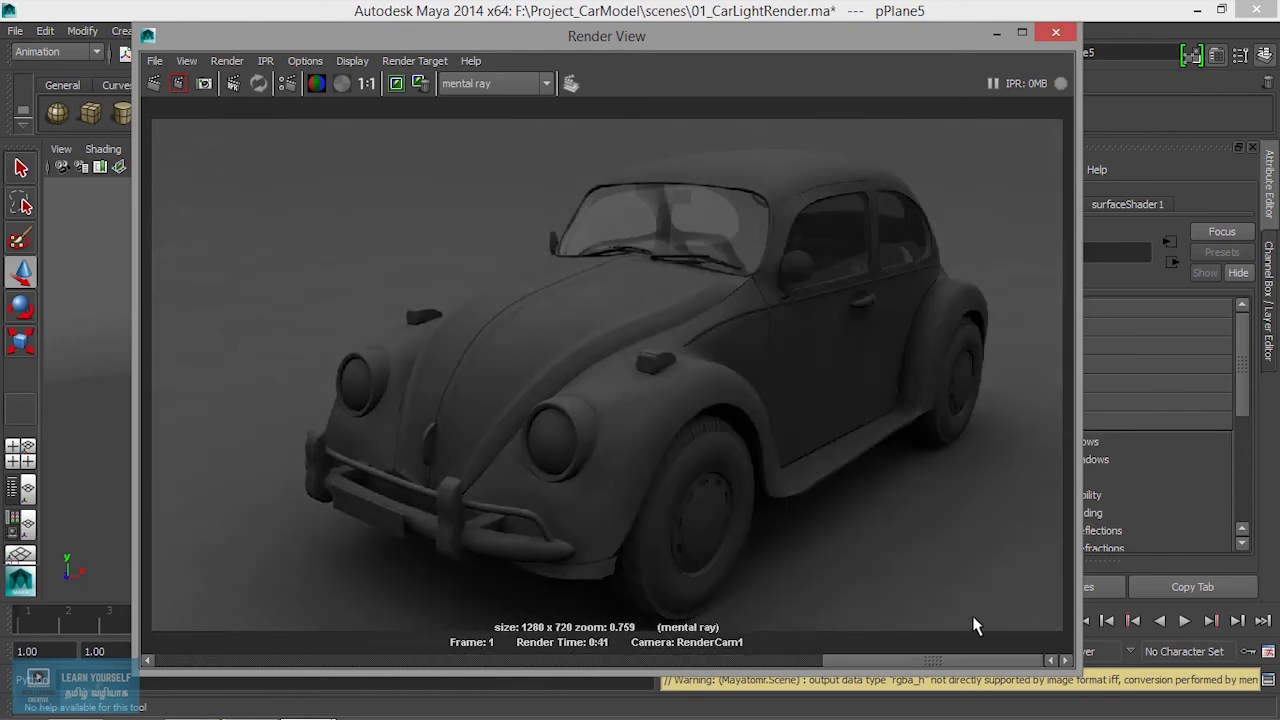
left_click_drag(1020, 660, 350, 645)
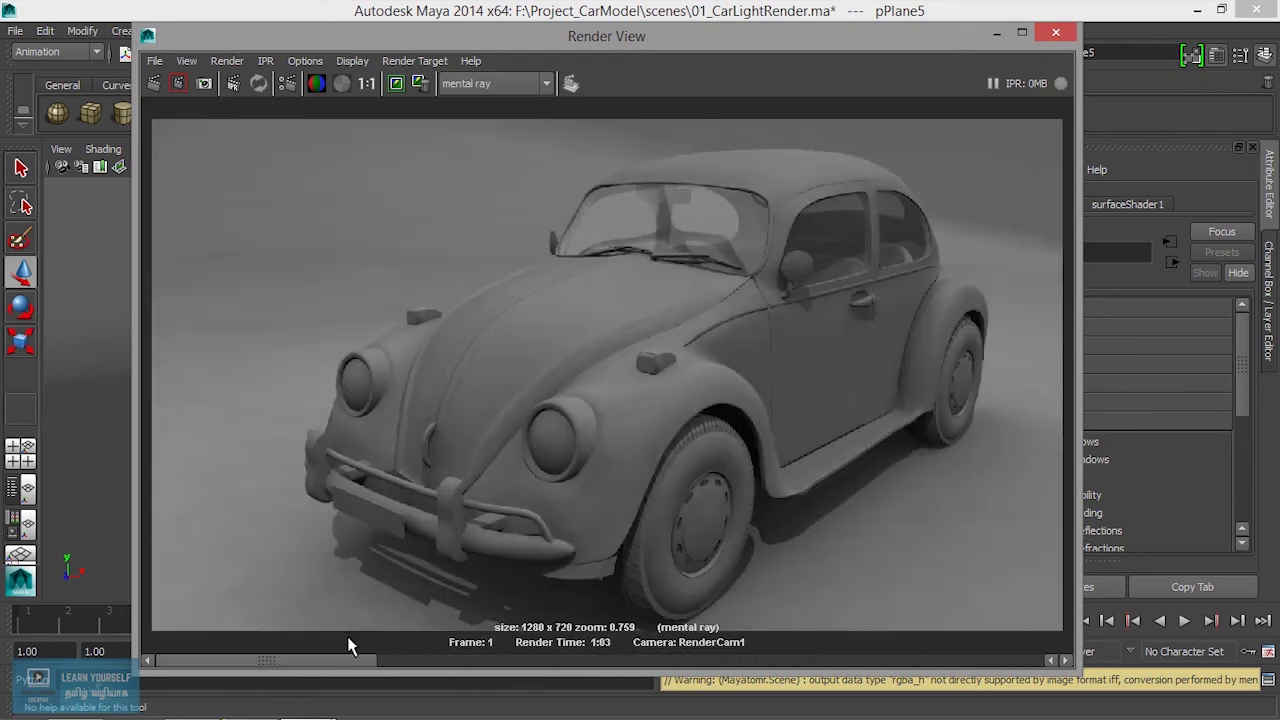